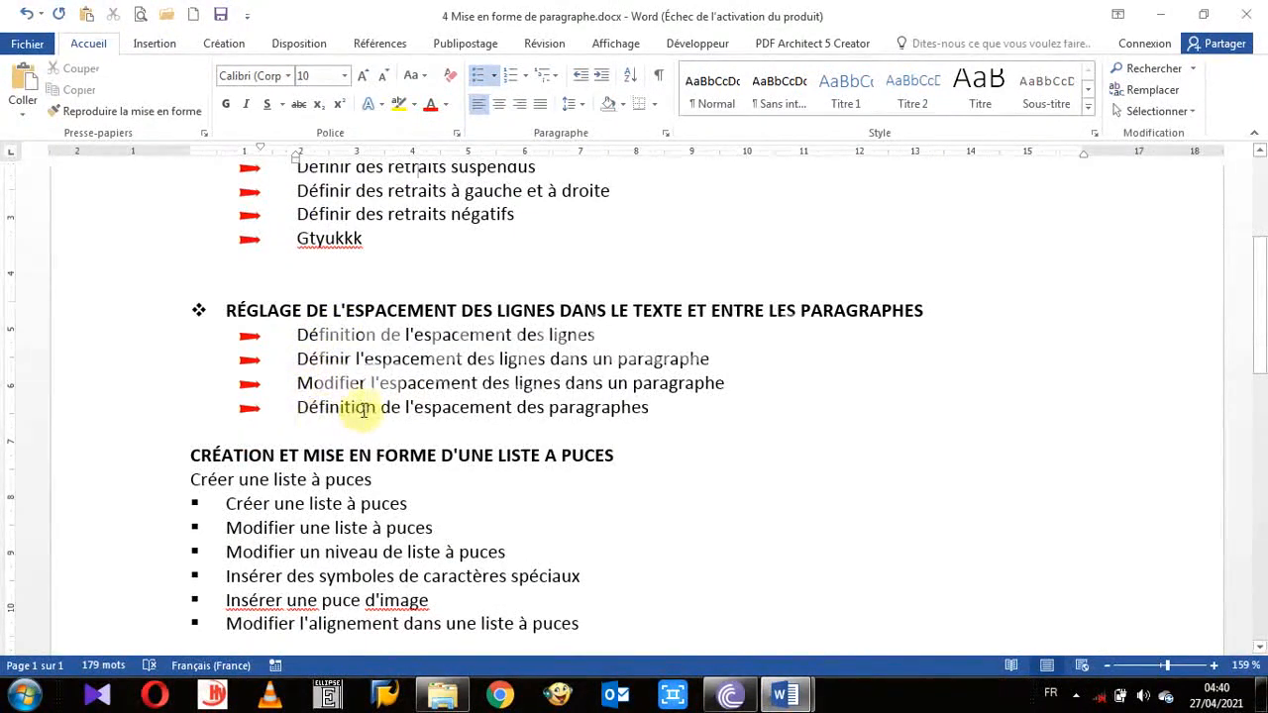
# Copy the plain formatting of the first "Créer une liste à puces" line onto the six bulleted items below it
pyautogui.scroll(3, 364, 409)
pyautogui.scroll(-6, 364, 409)
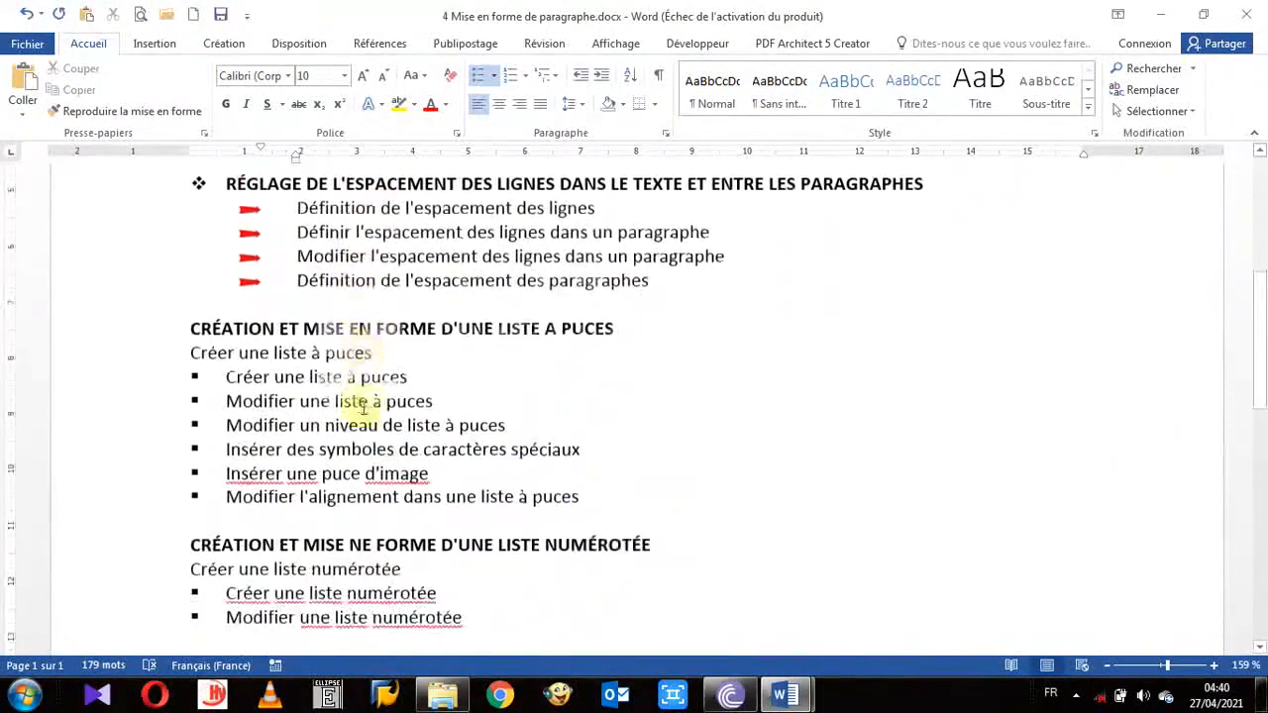
pyautogui.scroll(-1, 363, 409)
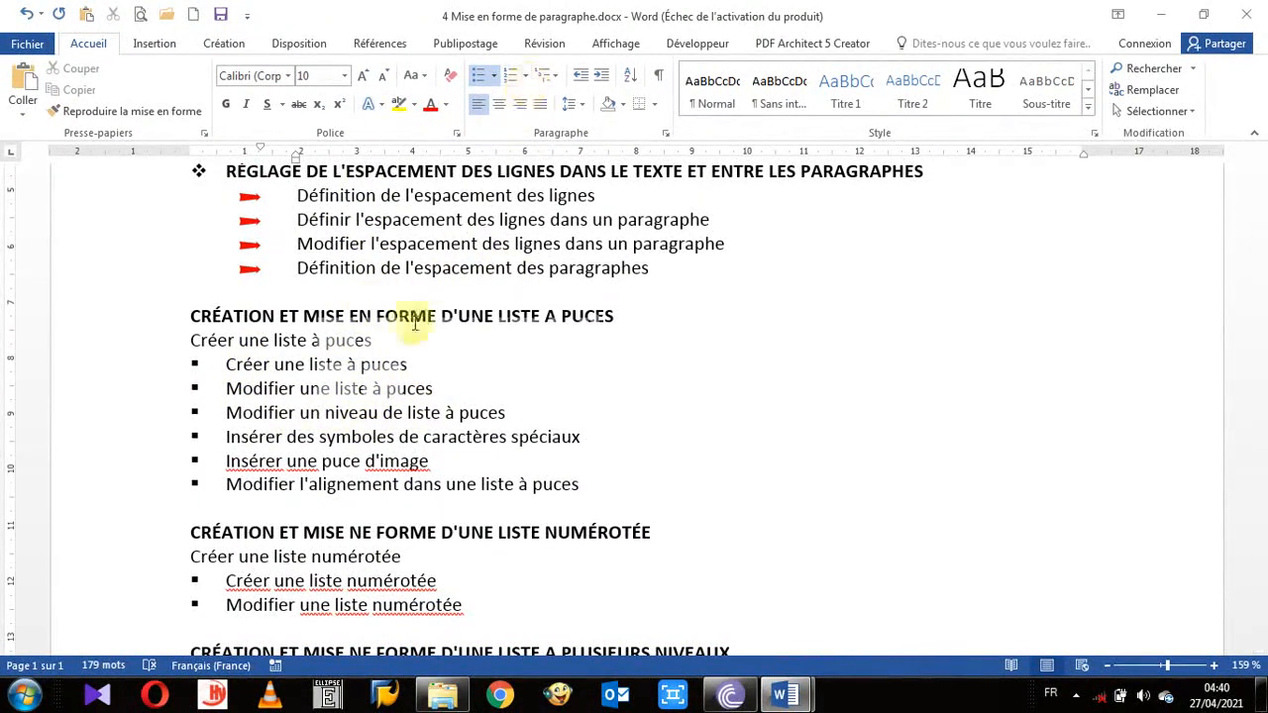
pyautogui.click(162, 337)
pyautogui.click(342, 283)
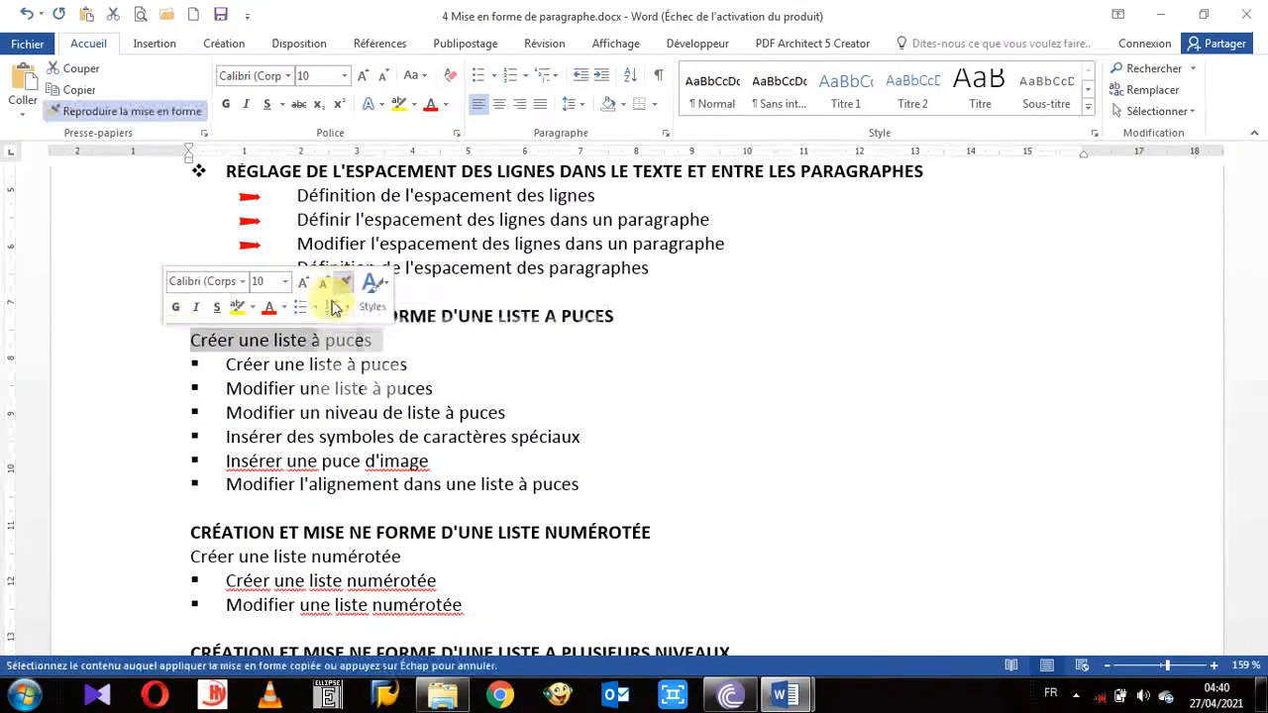
pyautogui.moveTo(173, 368); pyautogui.dragTo(174, 484)
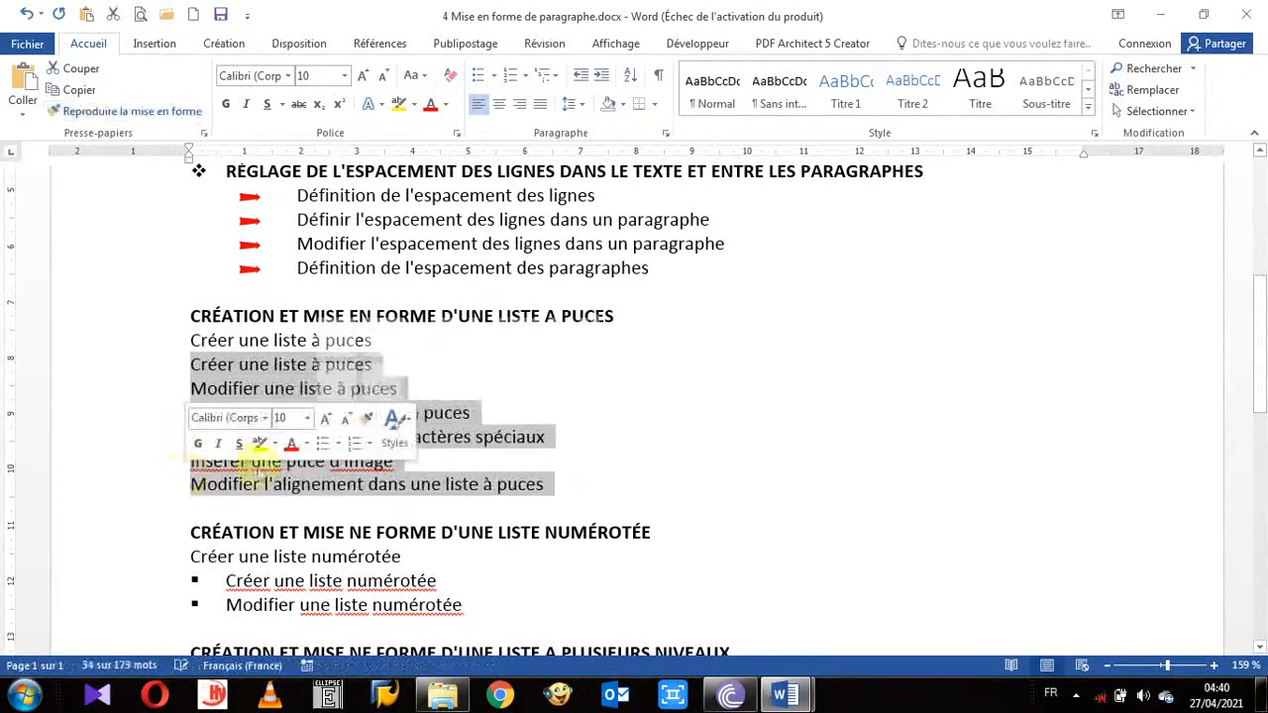
pyautogui.click(644, 413)
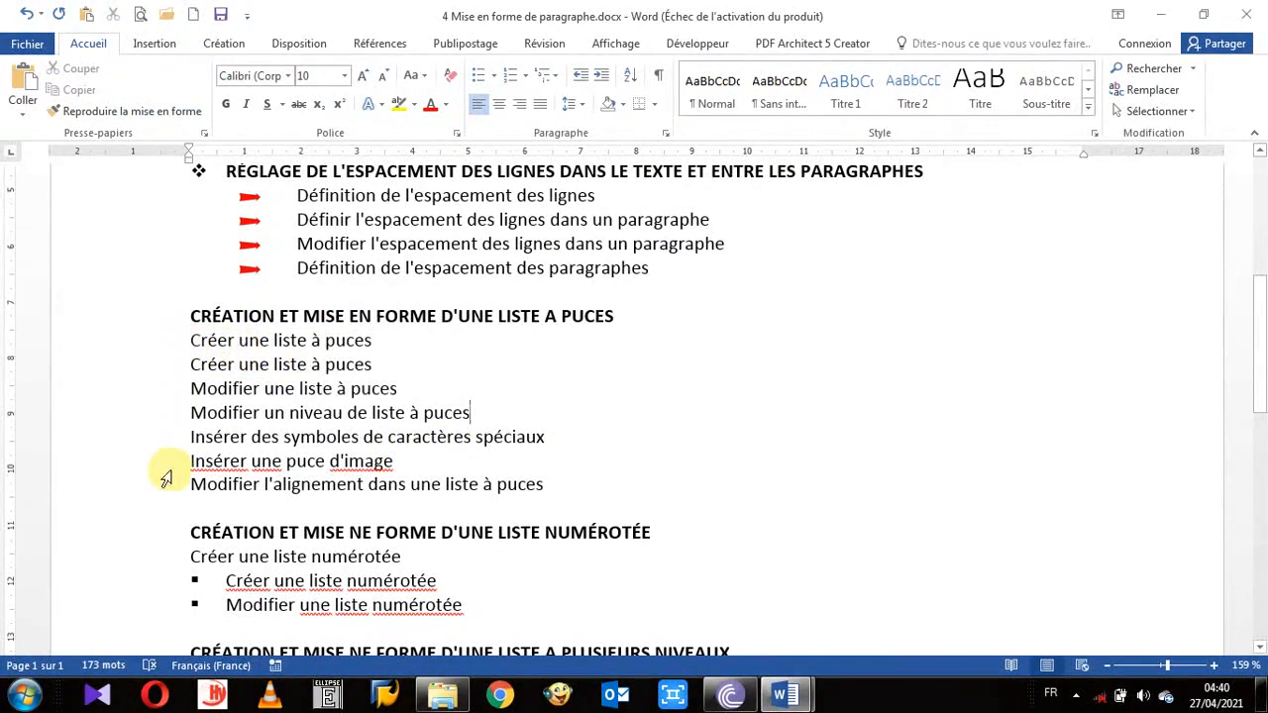
# Apply 1. 2. 3. numbering to the seven lines under "CRÉATION ET MISE EN FORME D'UNE LISTE A PUCES"
pyautogui.scroll(3, 439, 334)
pyautogui.scroll(1, 297, 393)
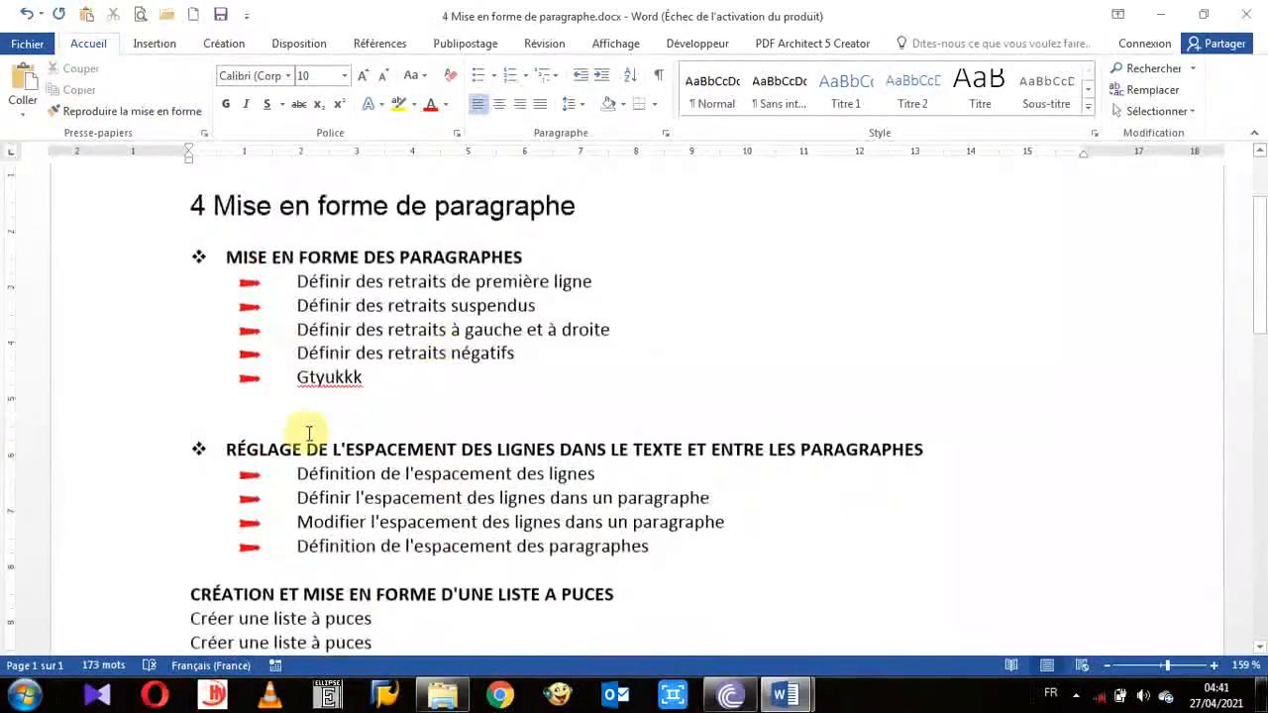
pyautogui.scroll(-4, 306, 436)
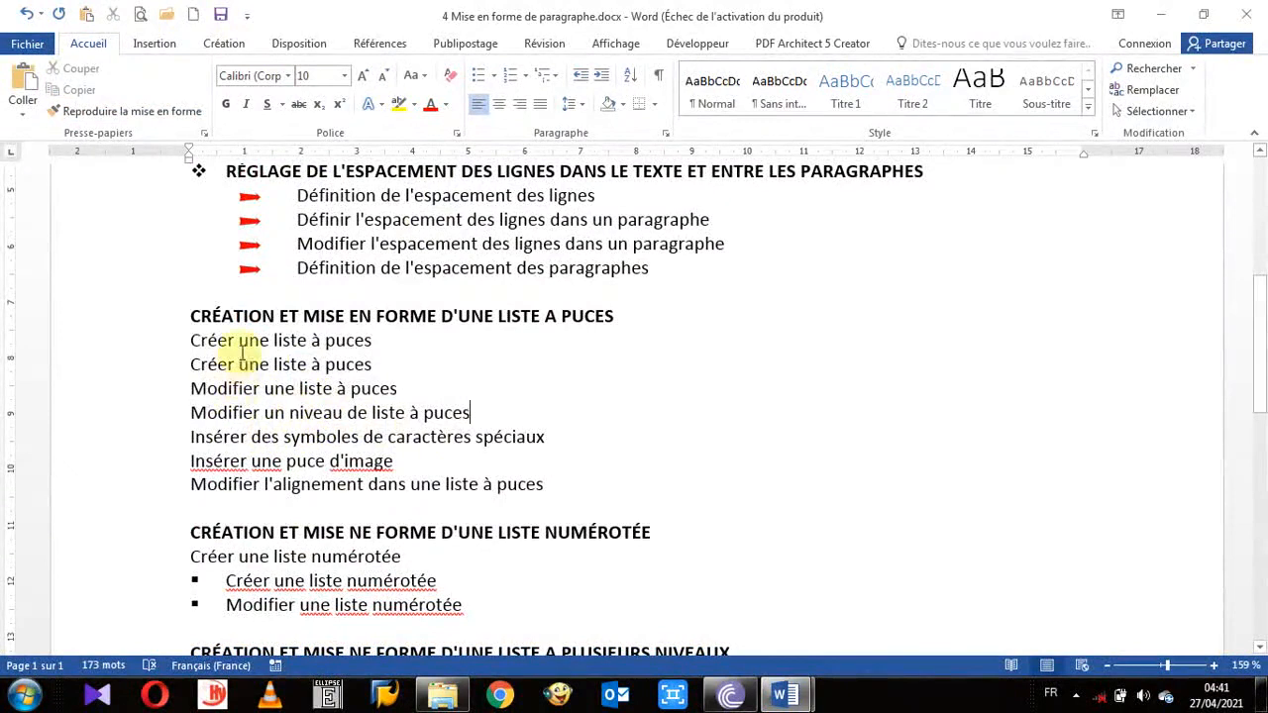
pyautogui.moveTo(168, 344); pyautogui.dragTo(198, 475)
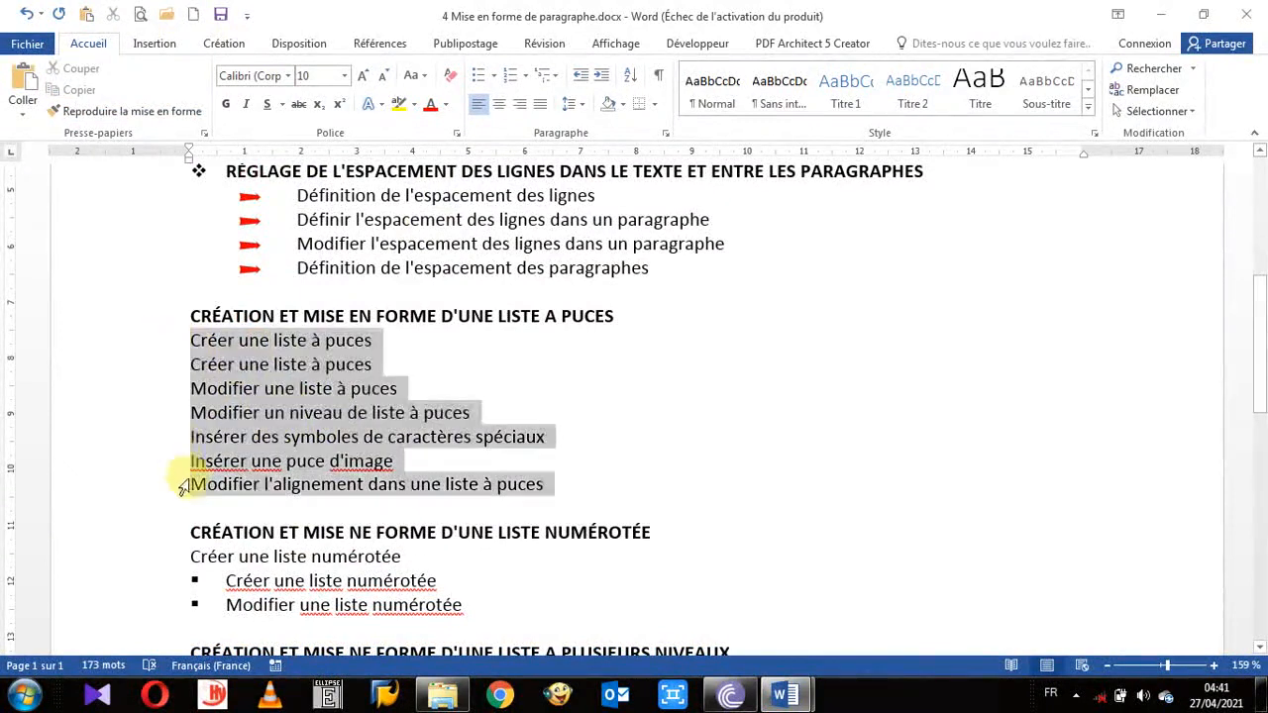
pyautogui.click(523, 76)
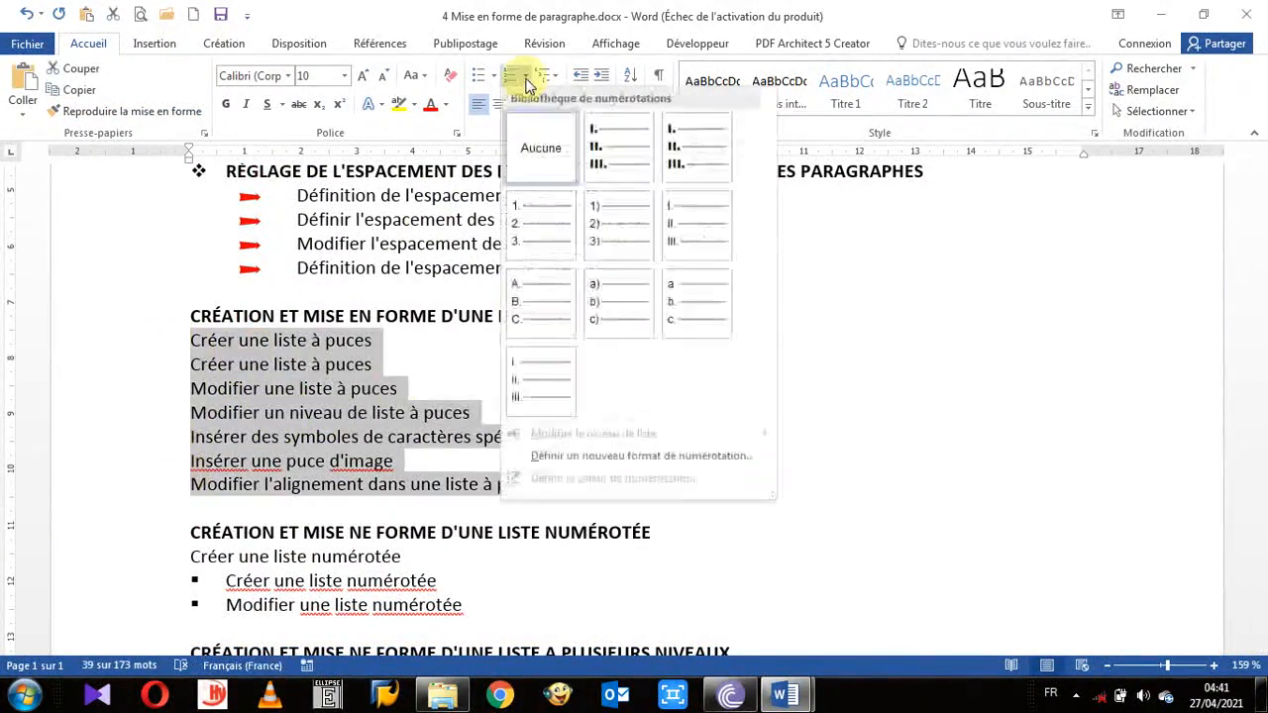
pyautogui.click(531, 236)
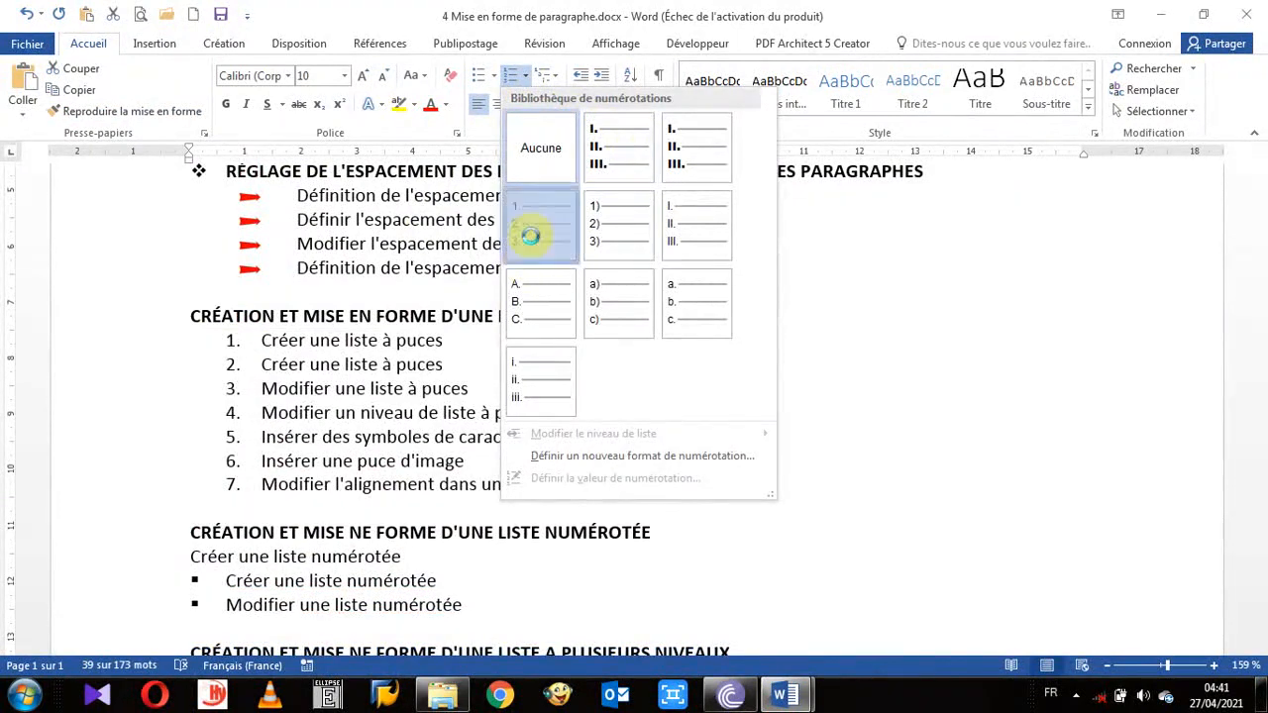
# Add the item "ghhjj" at the end of the numbered list and end the list on the following line
pyautogui.click(680, 489)
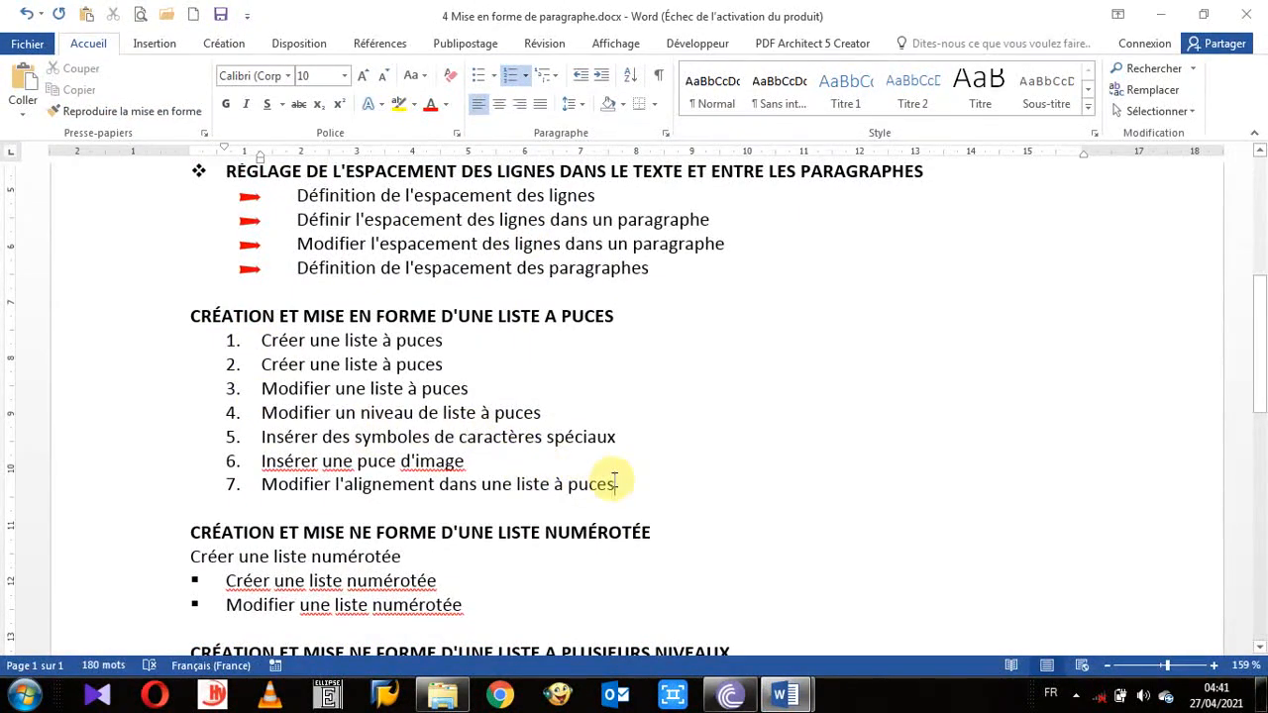
pyautogui.press('Return')
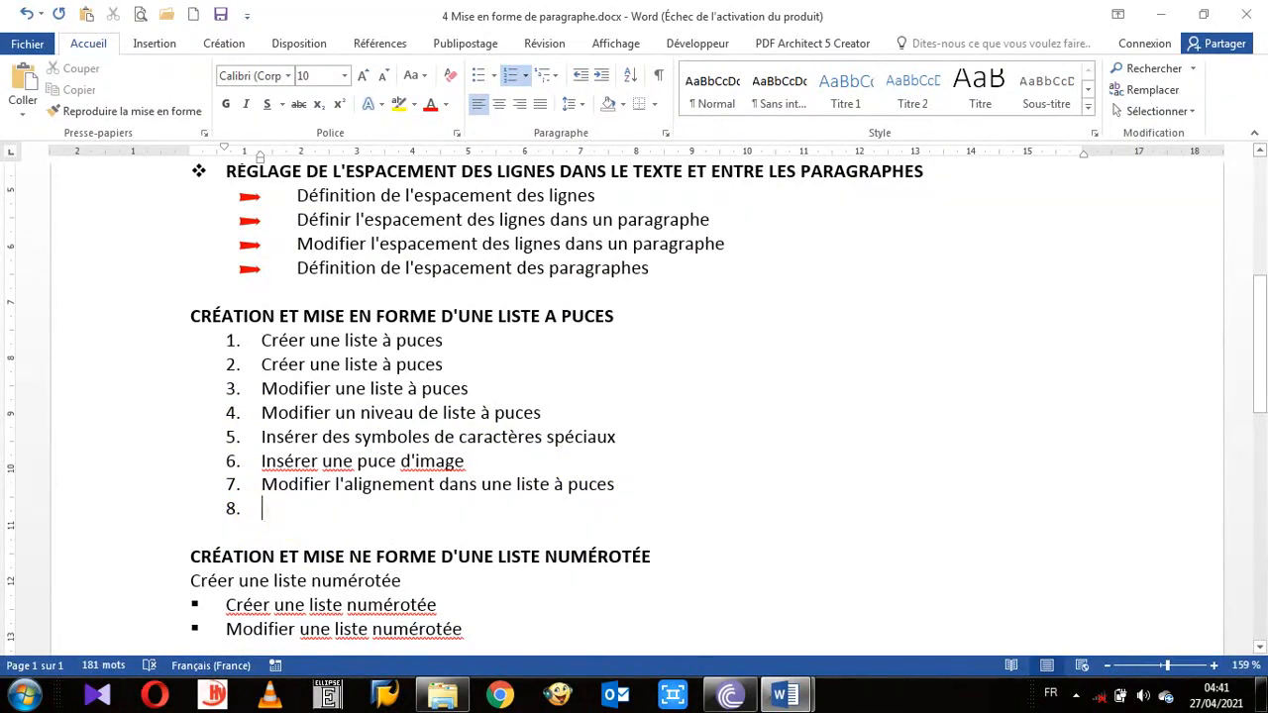
pyautogui.write('gh')
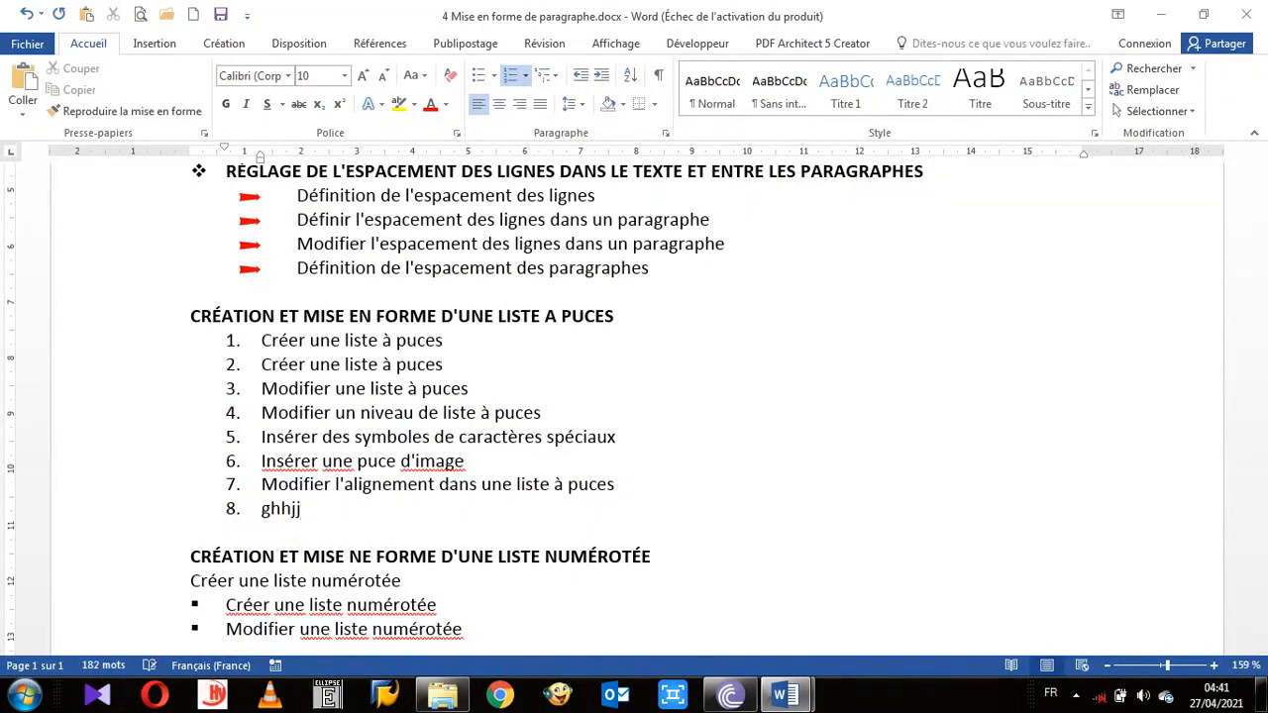
pyautogui.write('hjj')
pyautogui.press('Return')
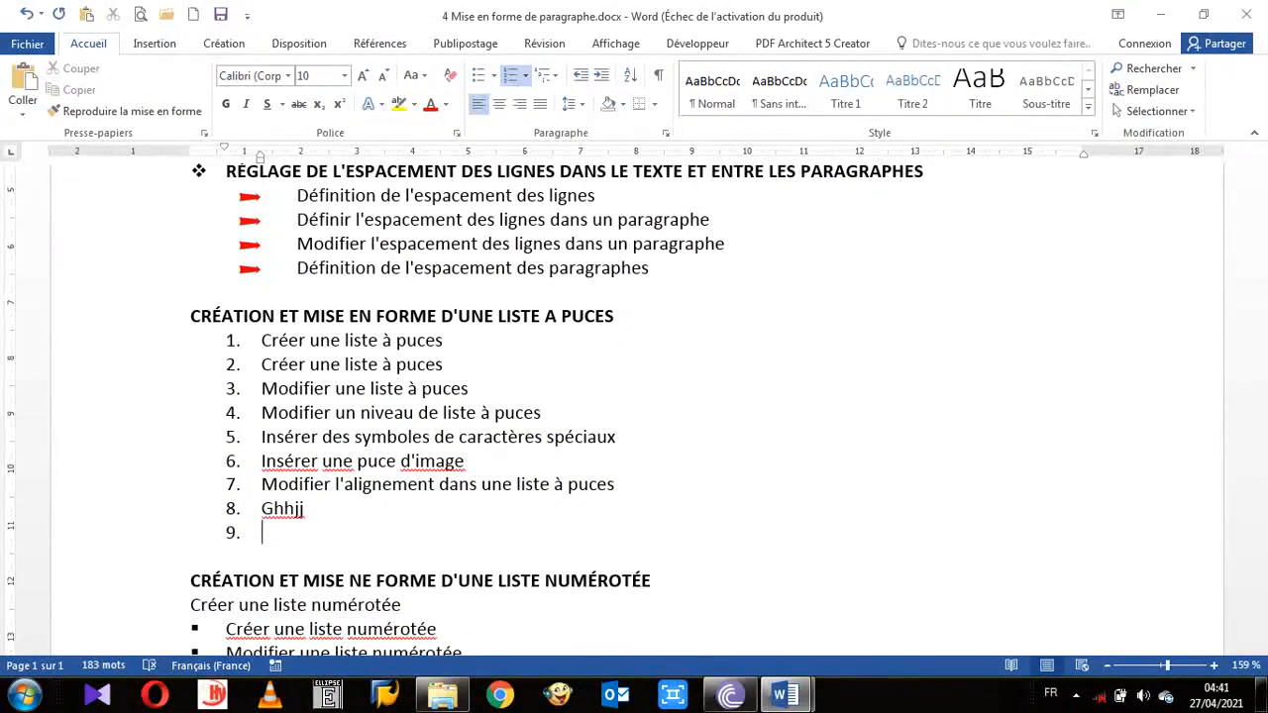
pyautogui.press('Return')
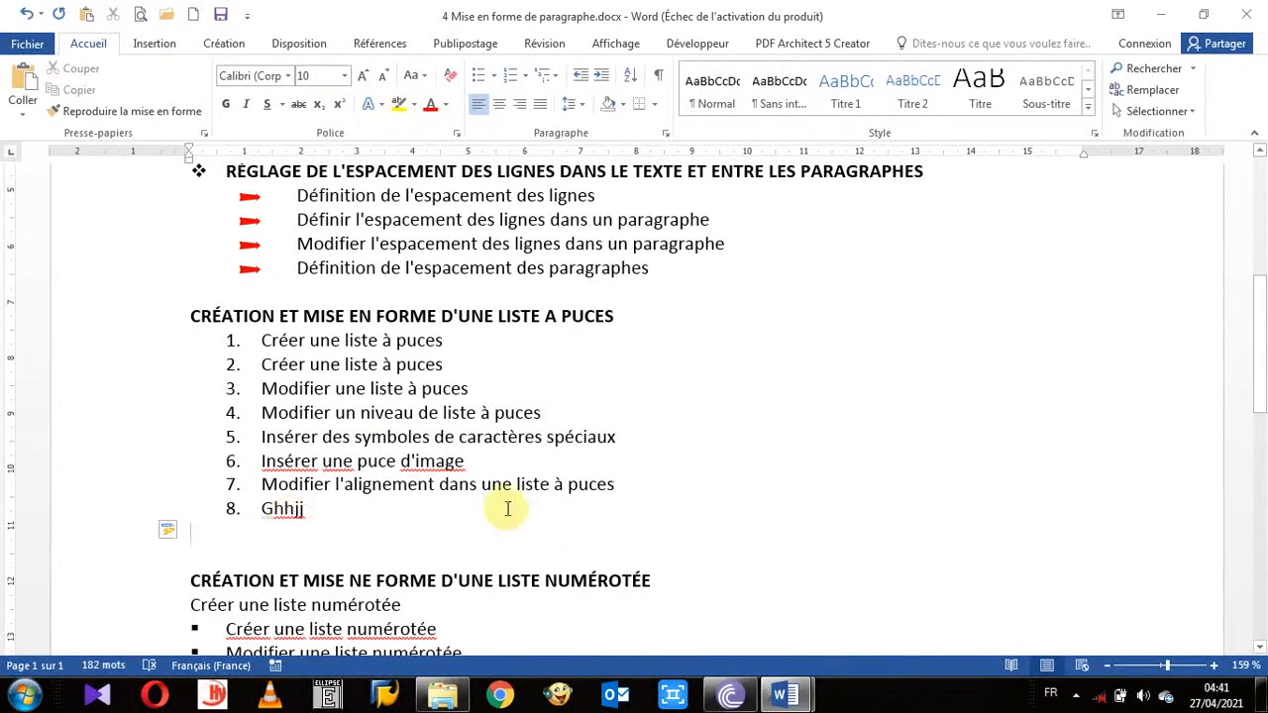
# Enlarge only the numbers of the list to 12 pt and reduce them back to 10 pt
pyautogui.click(311, 484)
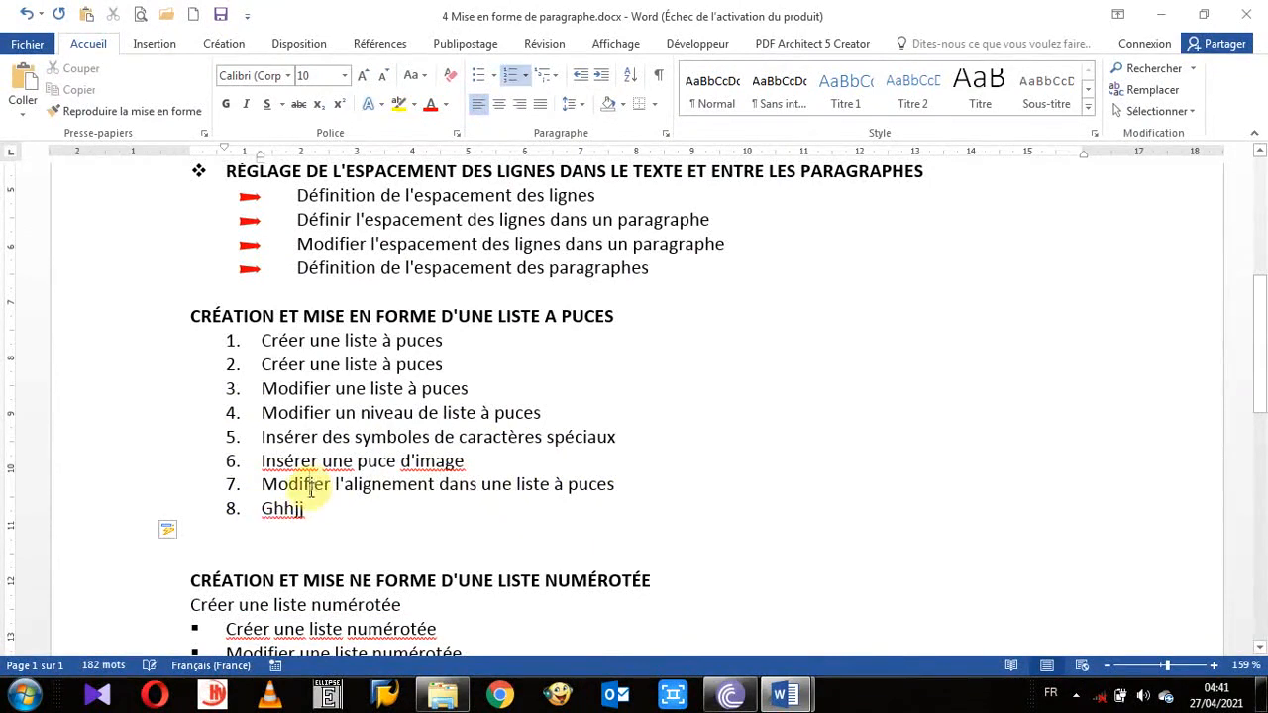
pyautogui.click(232, 342)
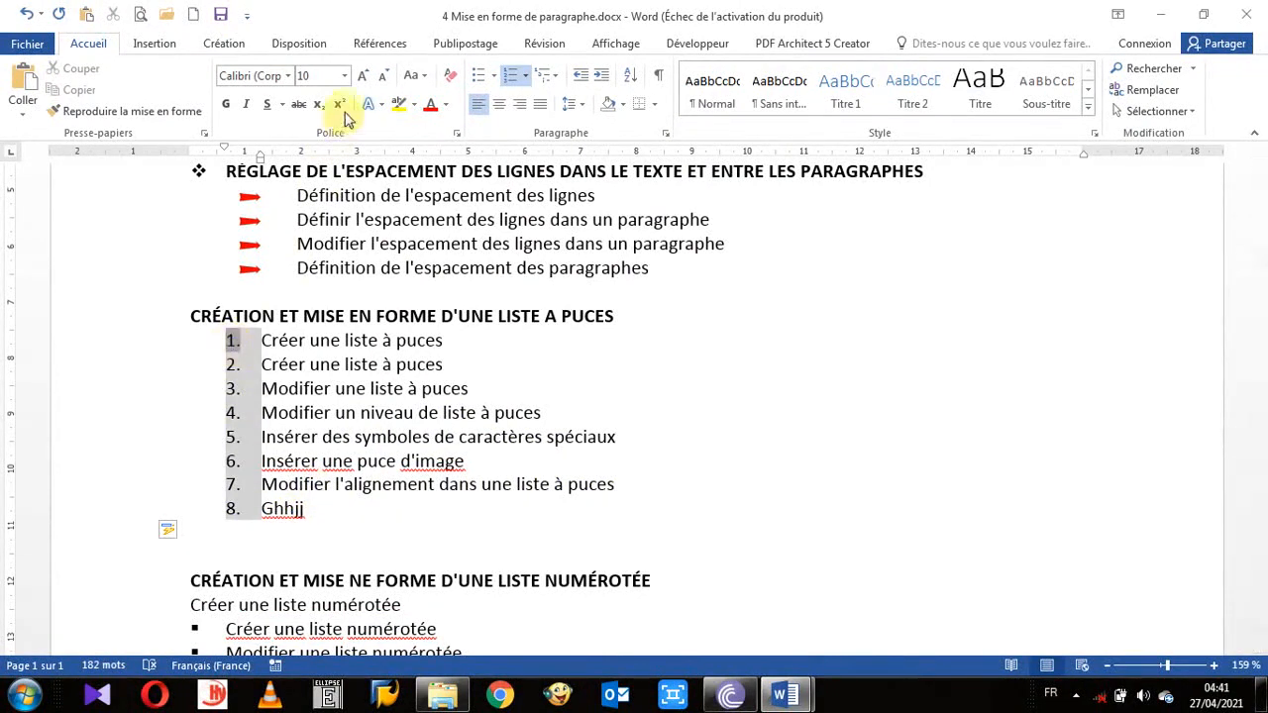
pyautogui.click(359, 80)
pyautogui.click(359, 79)
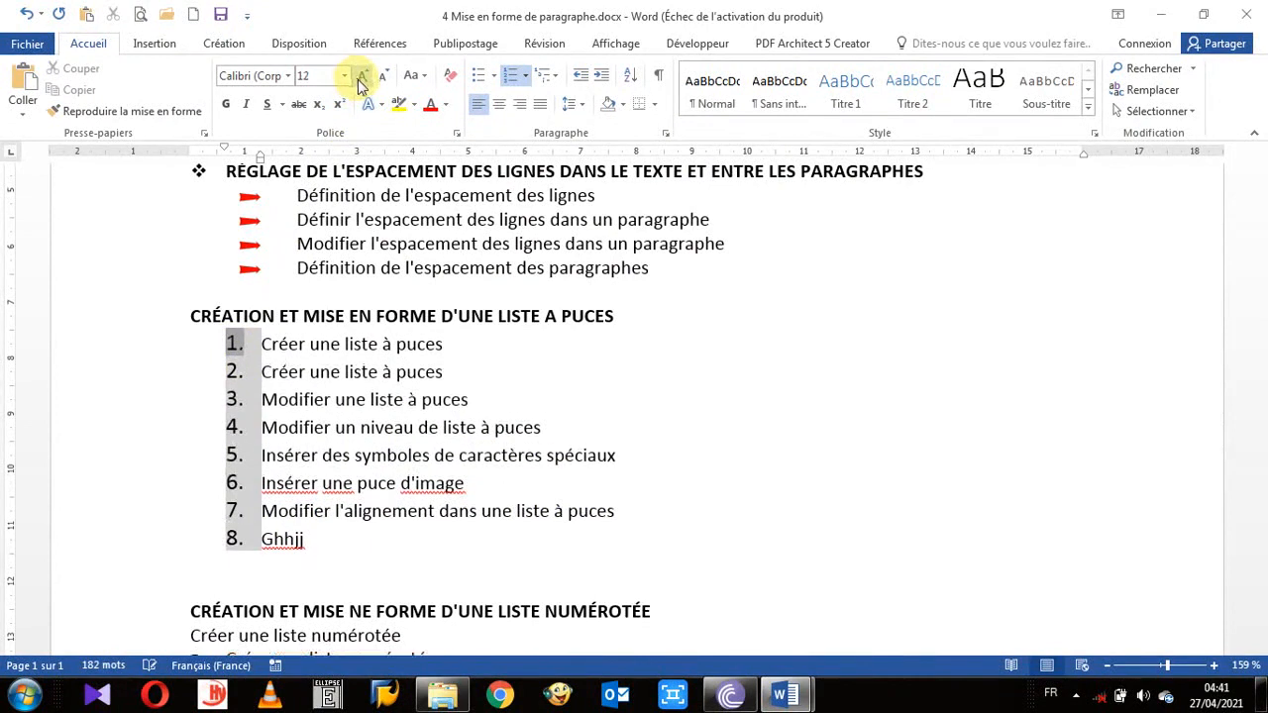
pyautogui.click(386, 81)
pyautogui.click(387, 81)
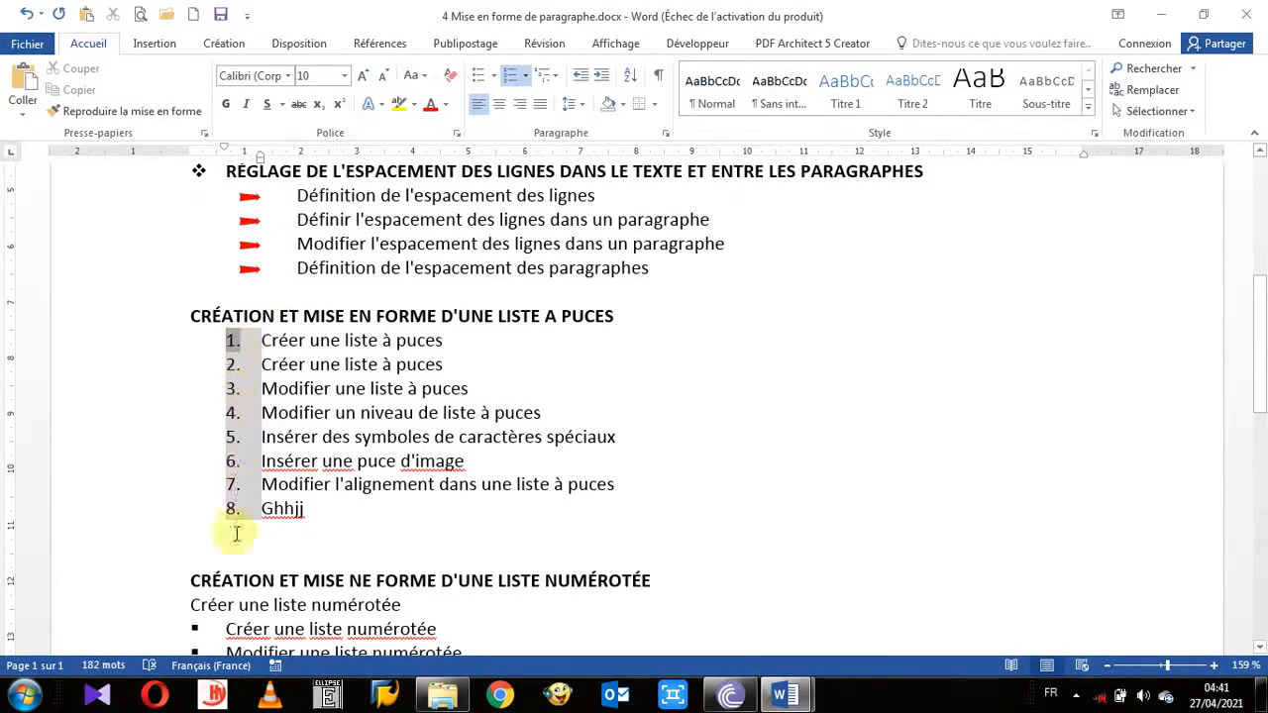
# Define a new number format for the list with the number style "I, II, III, ..."
pyautogui.click(526, 77)
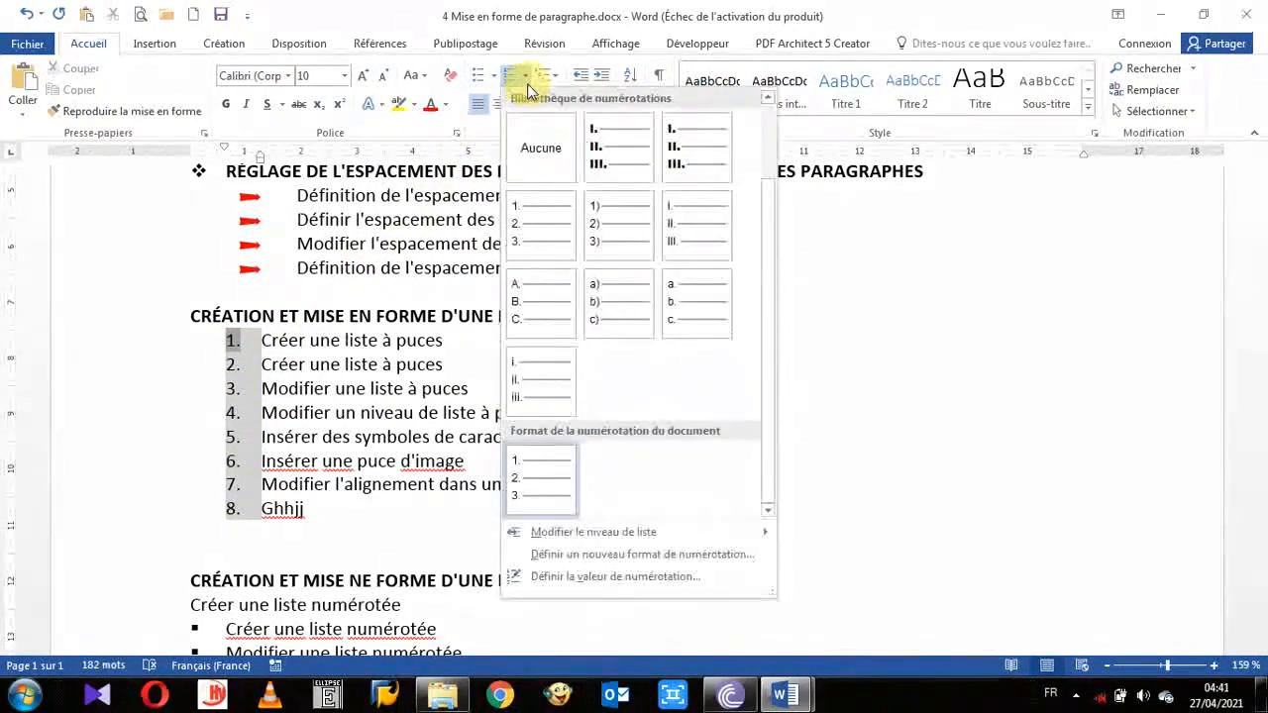
pyautogui.moveTo(600, 542)
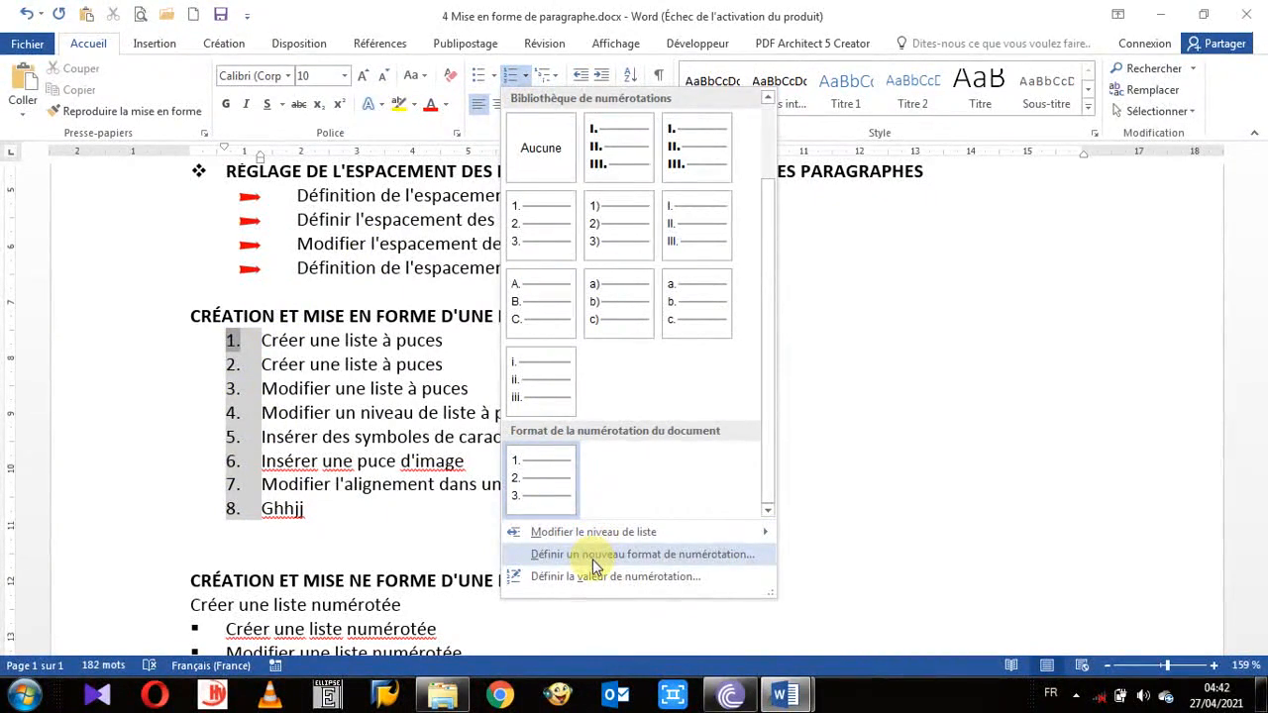
pyautogui.click(594, 557)
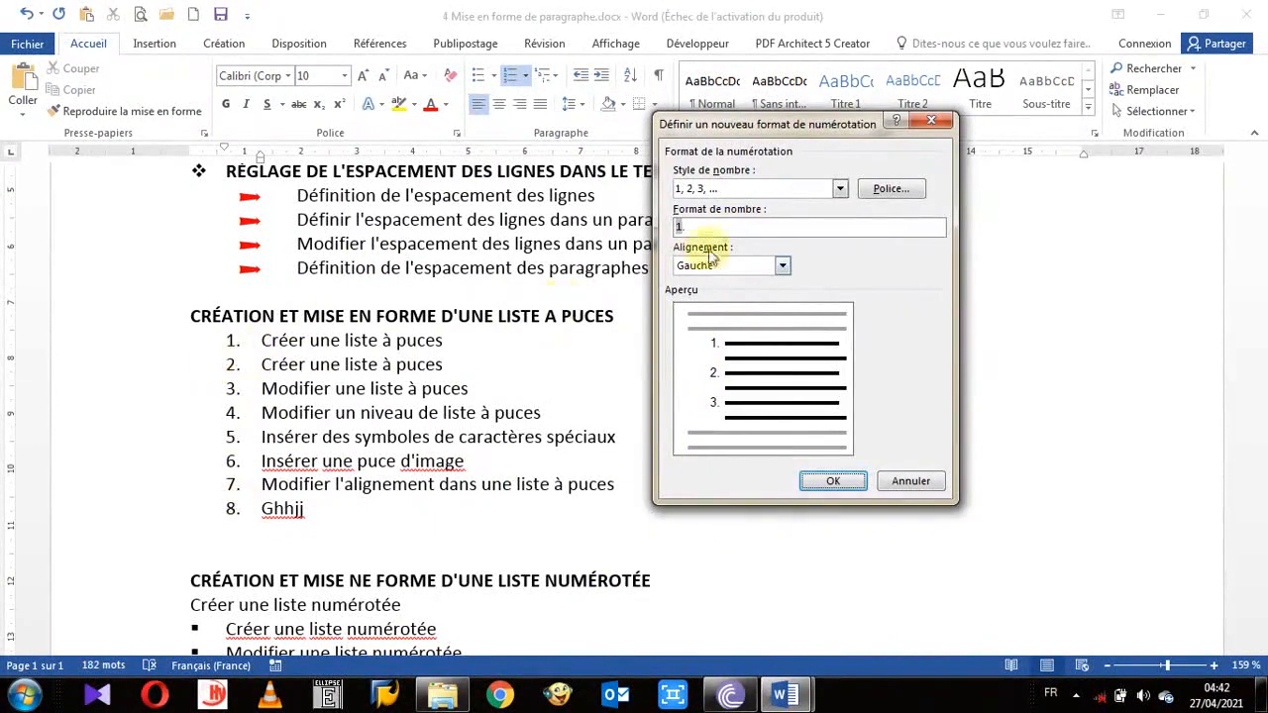
pyautogui.click(839, 190)
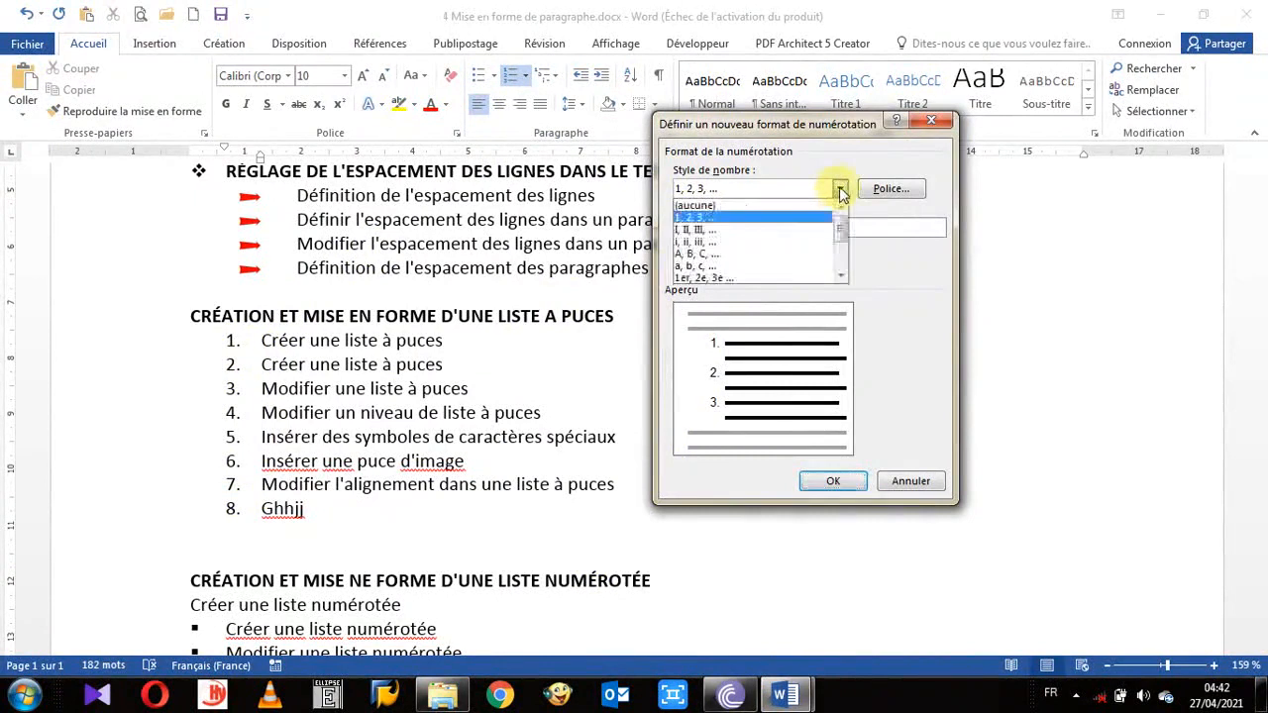
pyautogui.click(777, 239)
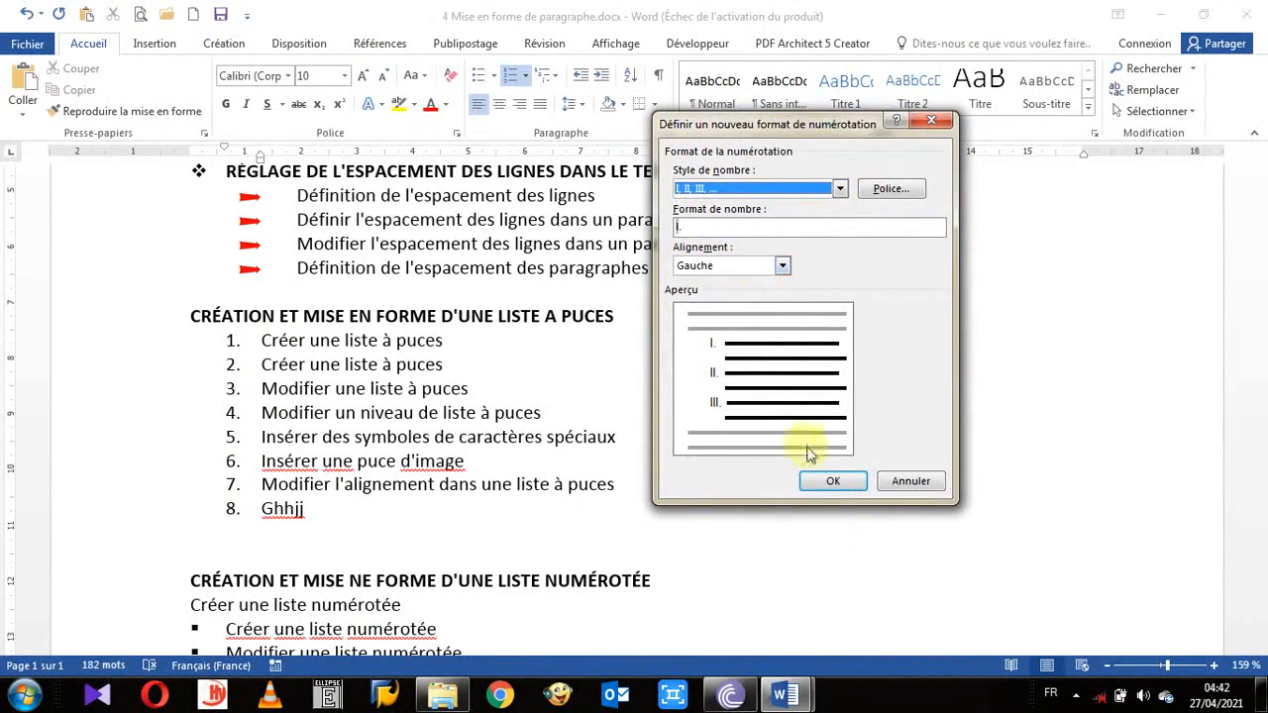
pyautogui.click(826, 482)
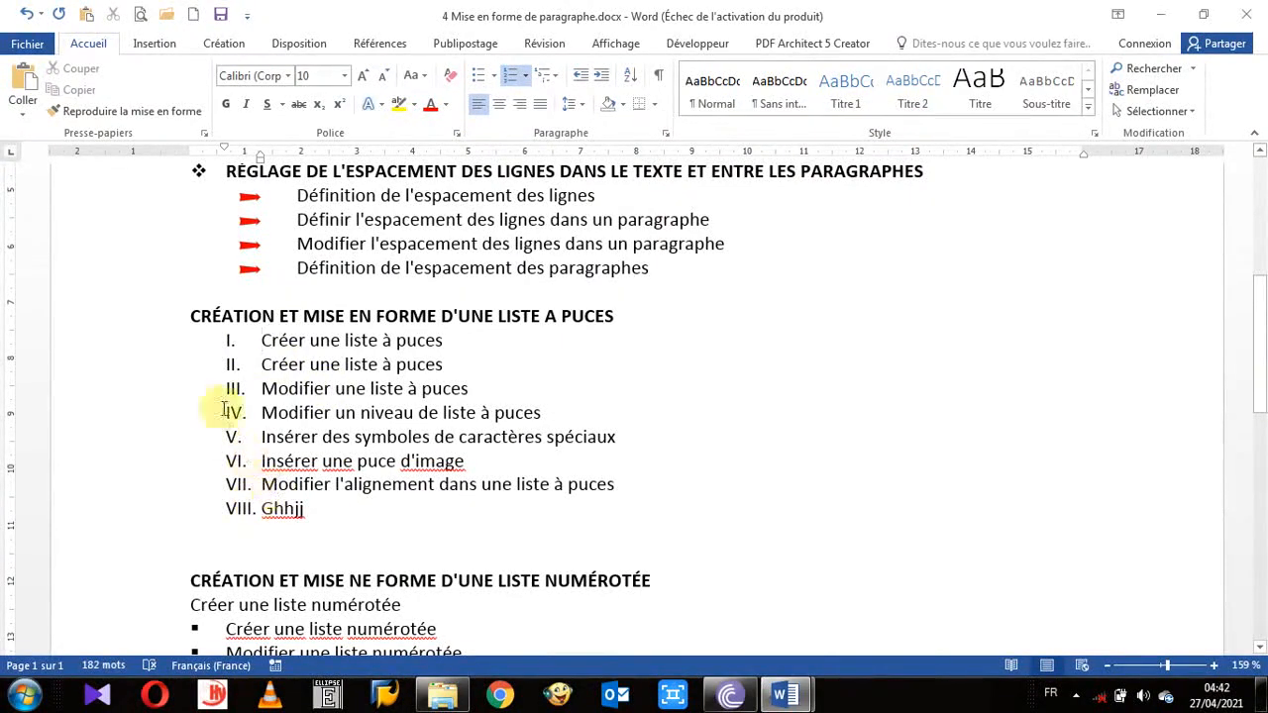
# Define a new number format for the list with the ordinal number style "1er, 2e, 3e ..."
pyautogui.click(228, 340)
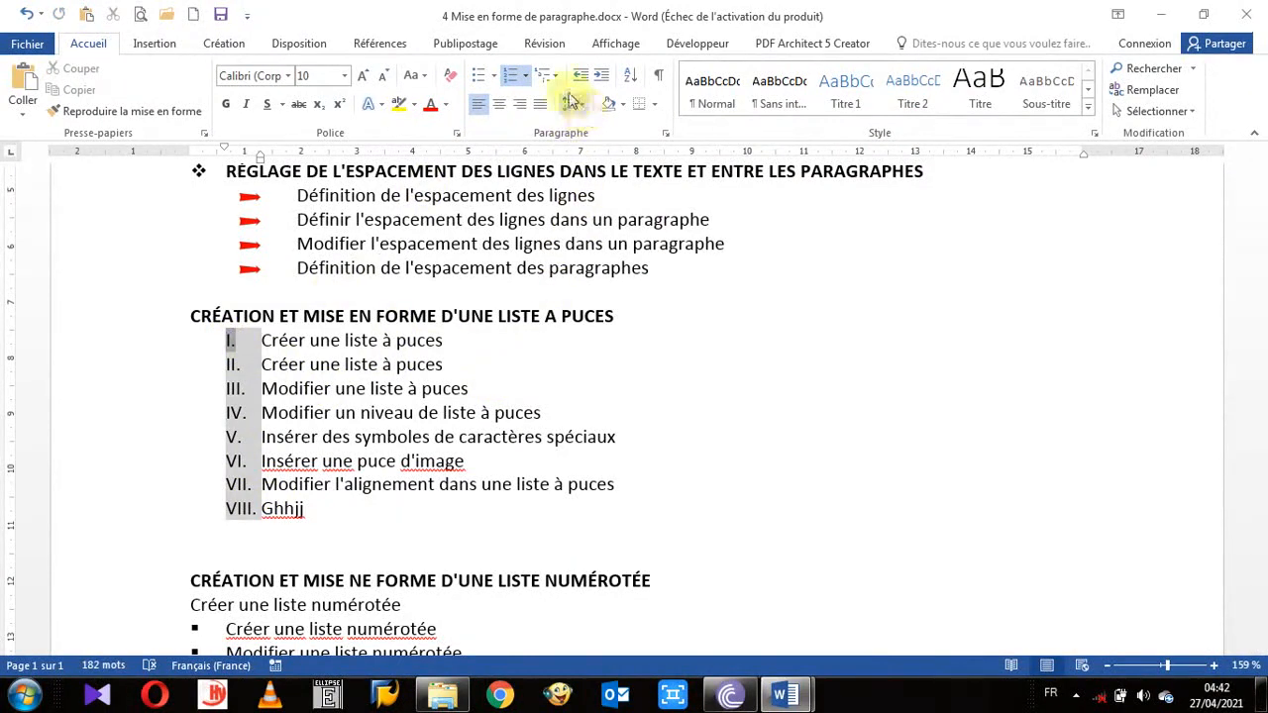
pyautogui.click(526, 79)
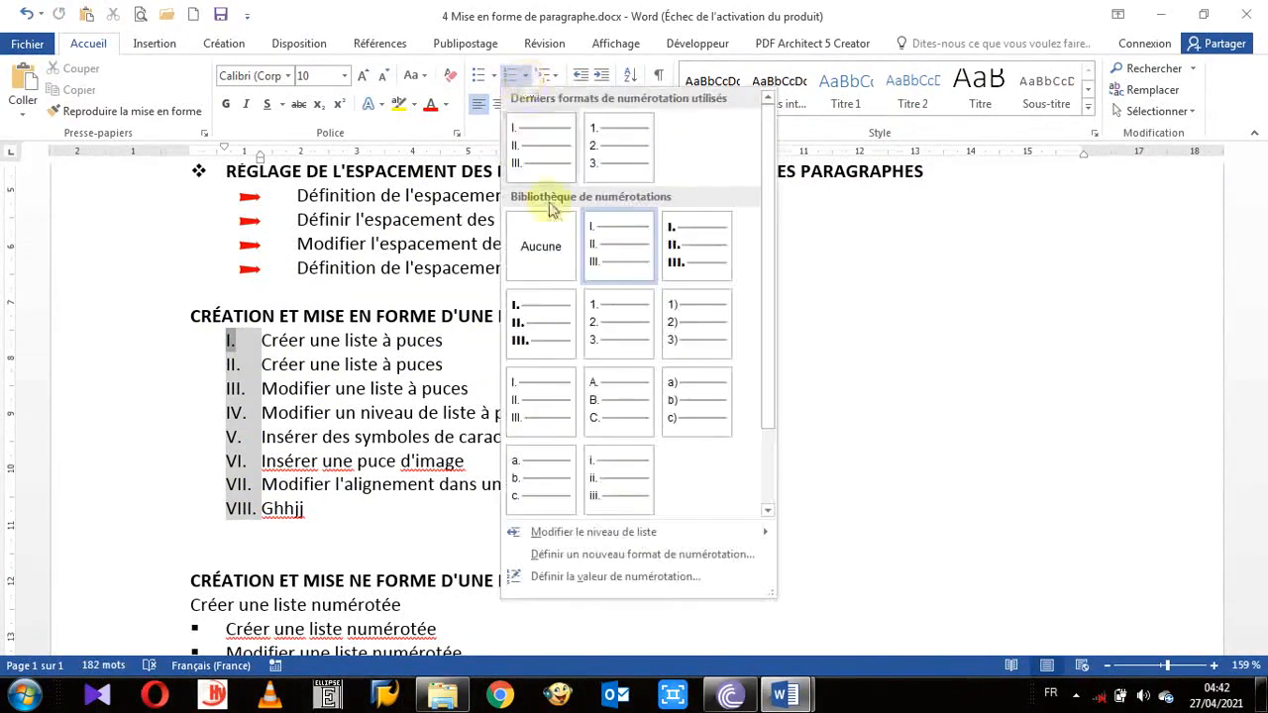
pyautogui.click(607, 557)
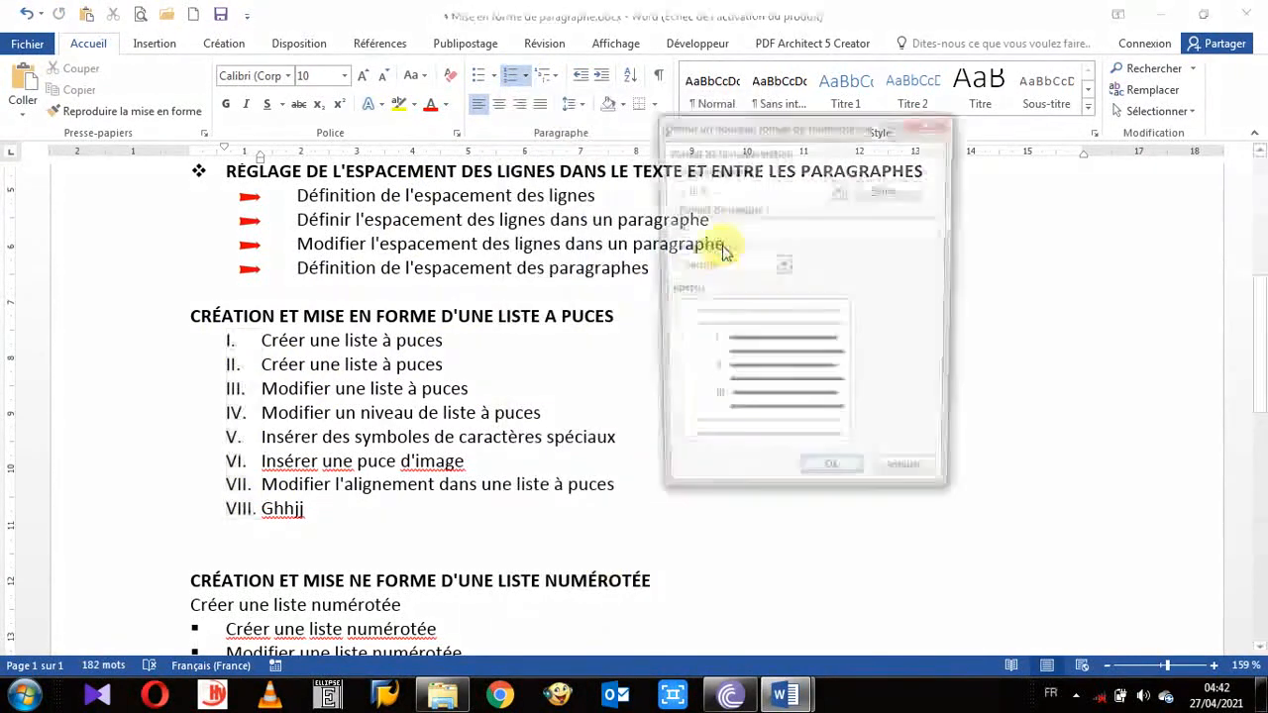
pyautogui.click(839, 191)
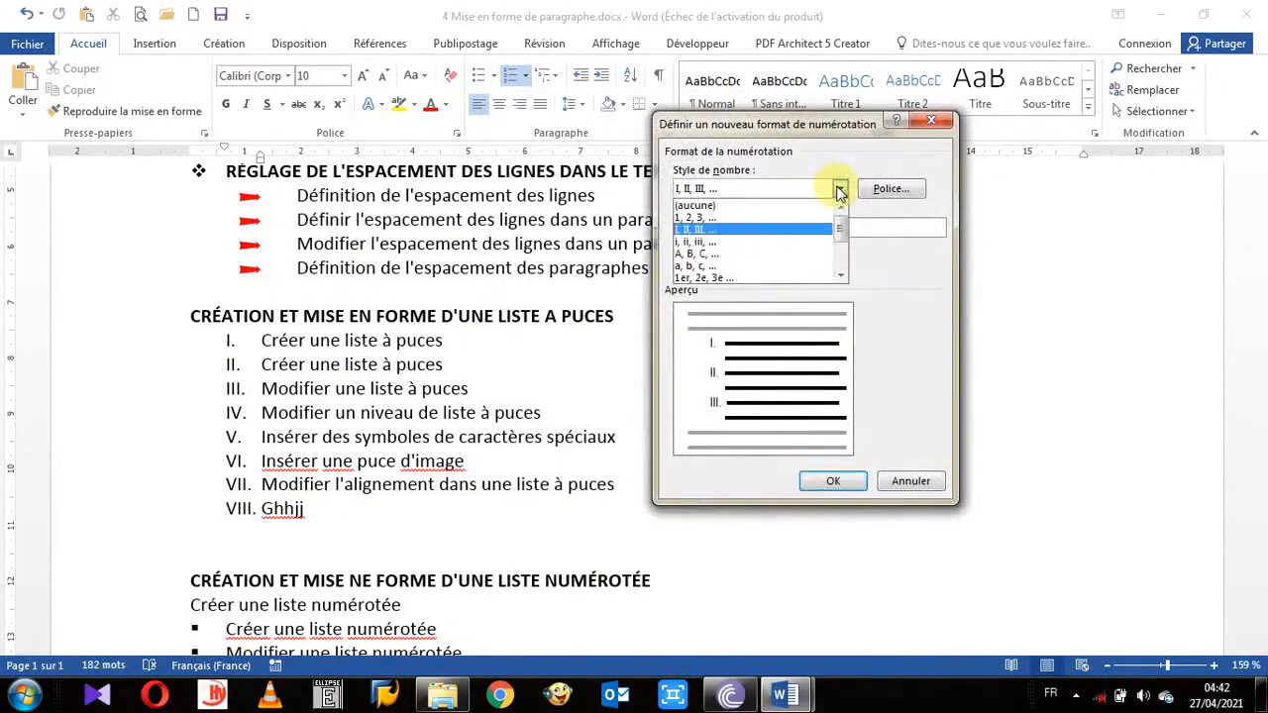
pyautogui.click(711, 278)
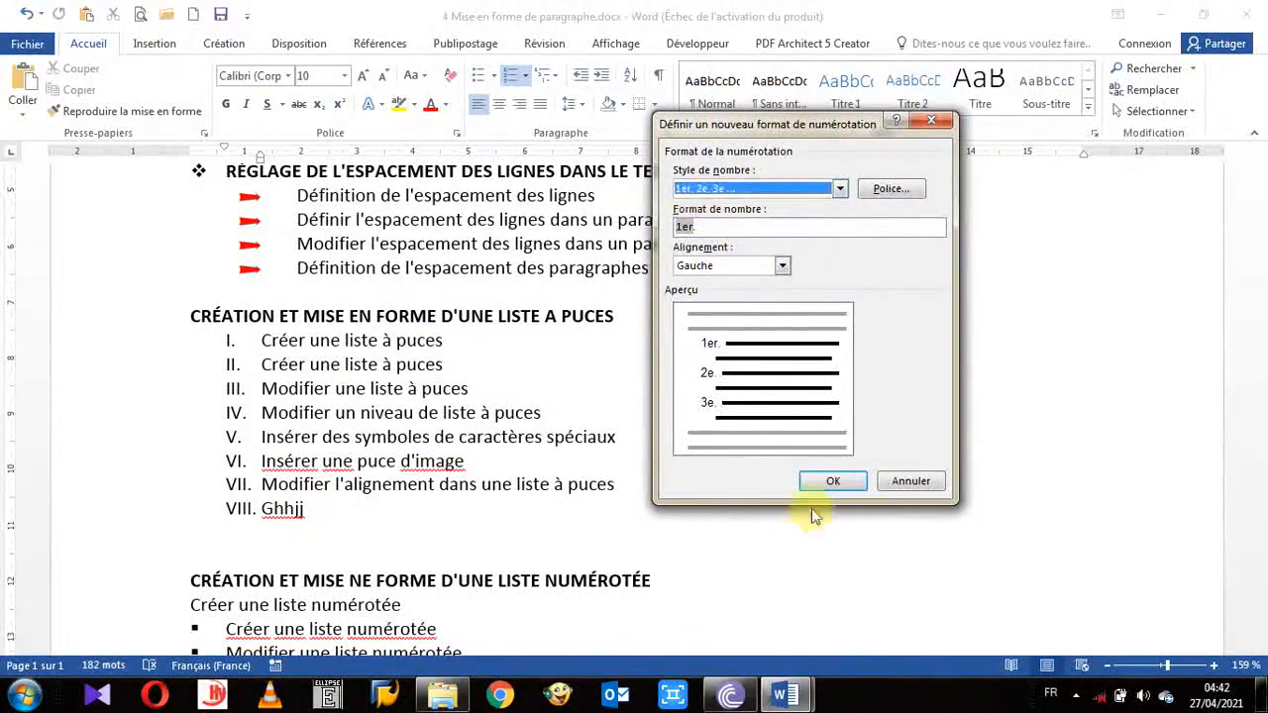
pyautogui.click(824, 481)
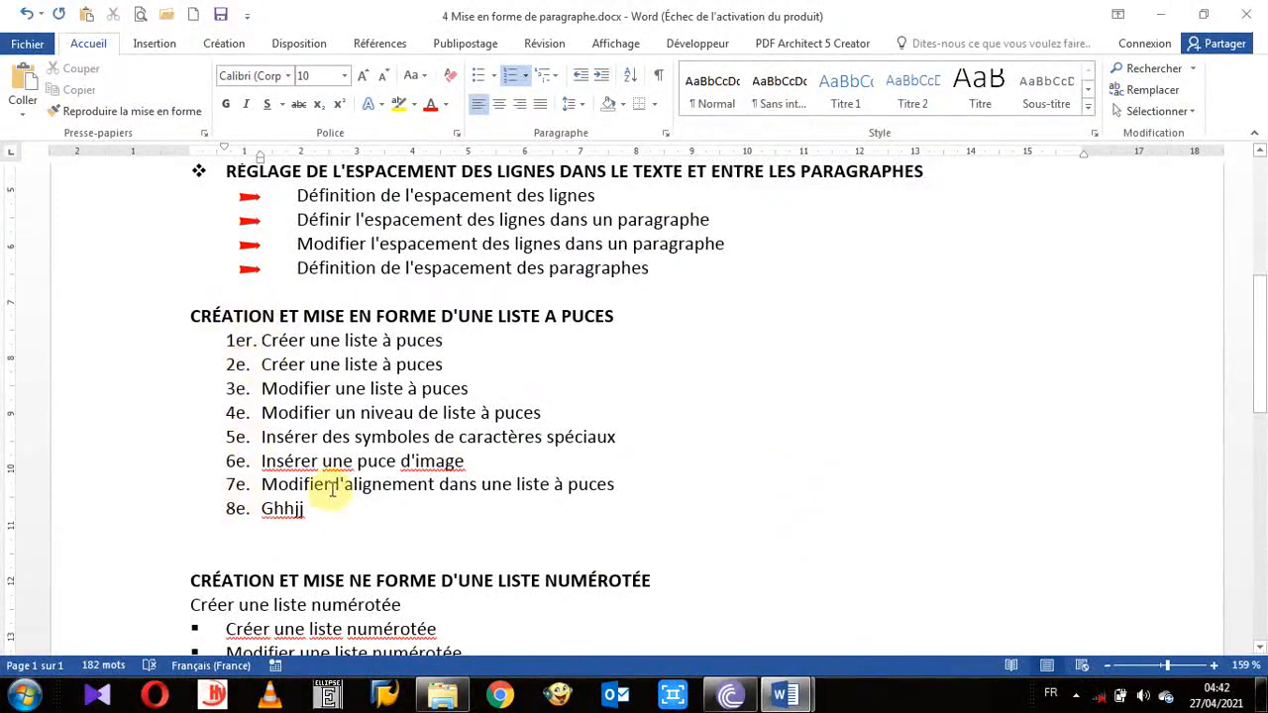
# Copy the numbered formatting of "Modifier l'alignement dans une liste à puces" onto the three lines under "CRÉATION ET MISE NE FORME D'UNE LISTE NUMÉROTÉE"
pyautogui.scroll(-2, 332, 469)
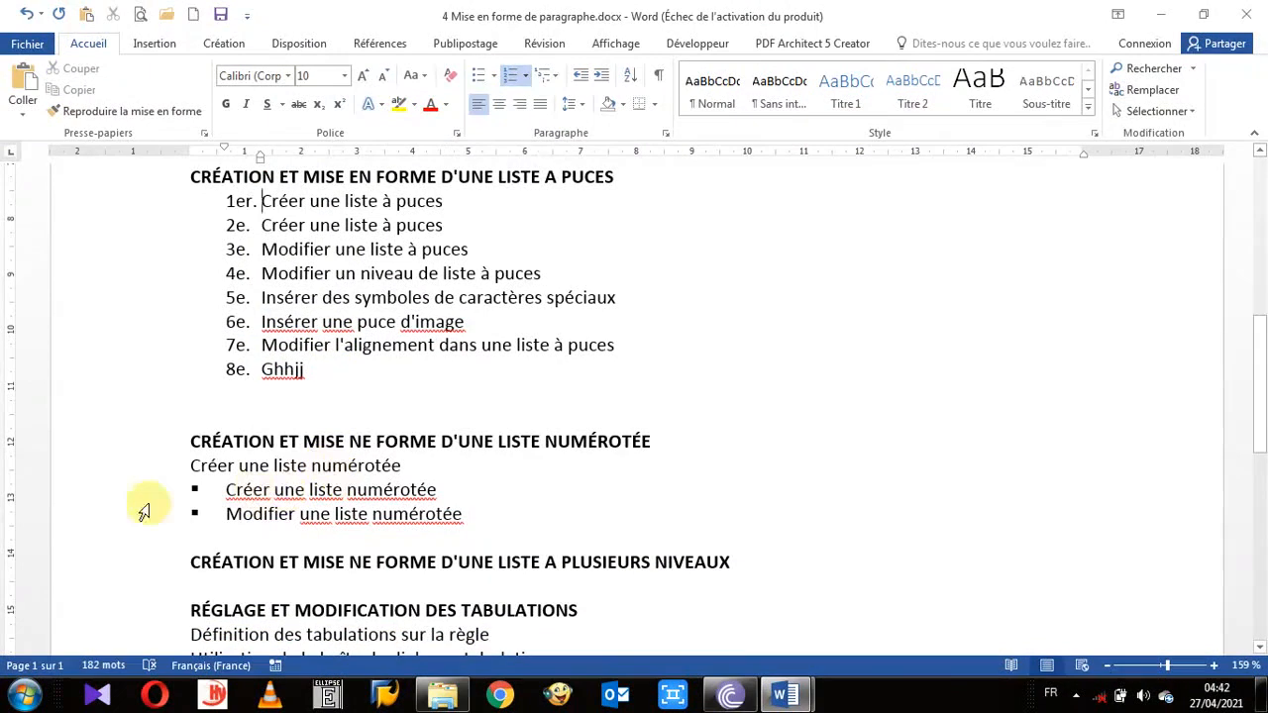
pyautogui.moveTo(149, 471); pyautogui.dragTo(148, 507)
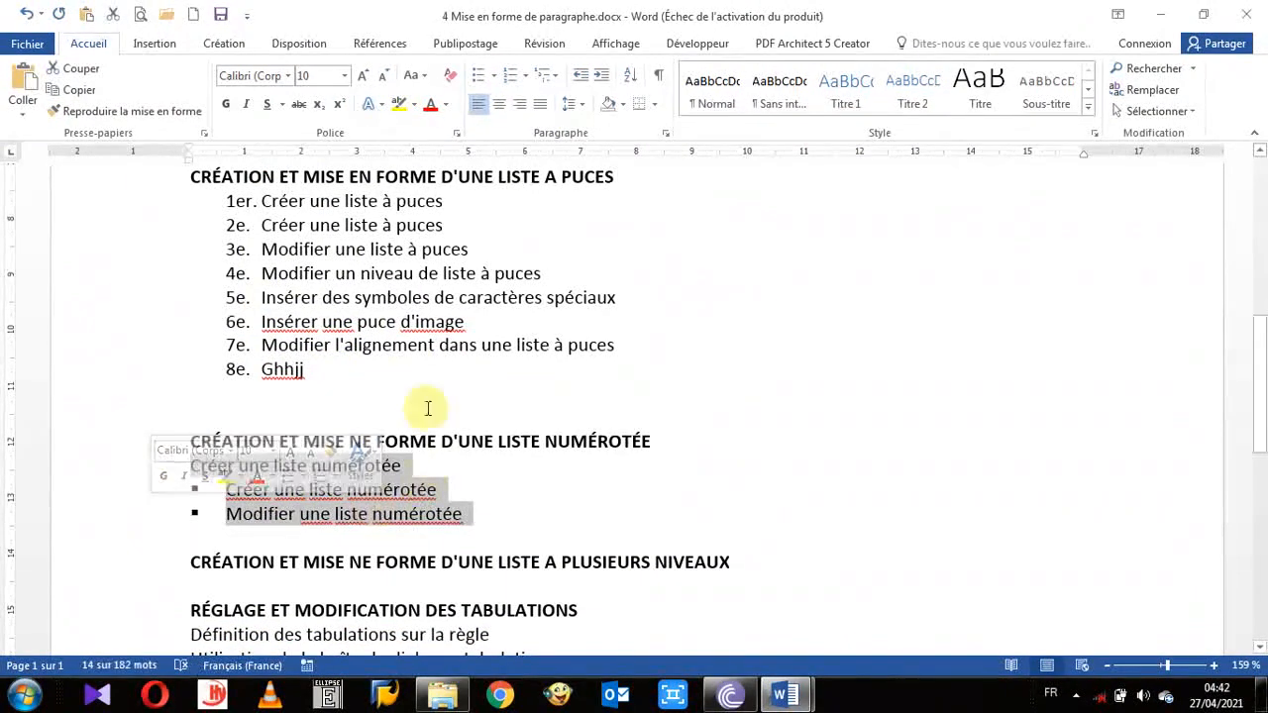
pyautogui.click(152, 345)
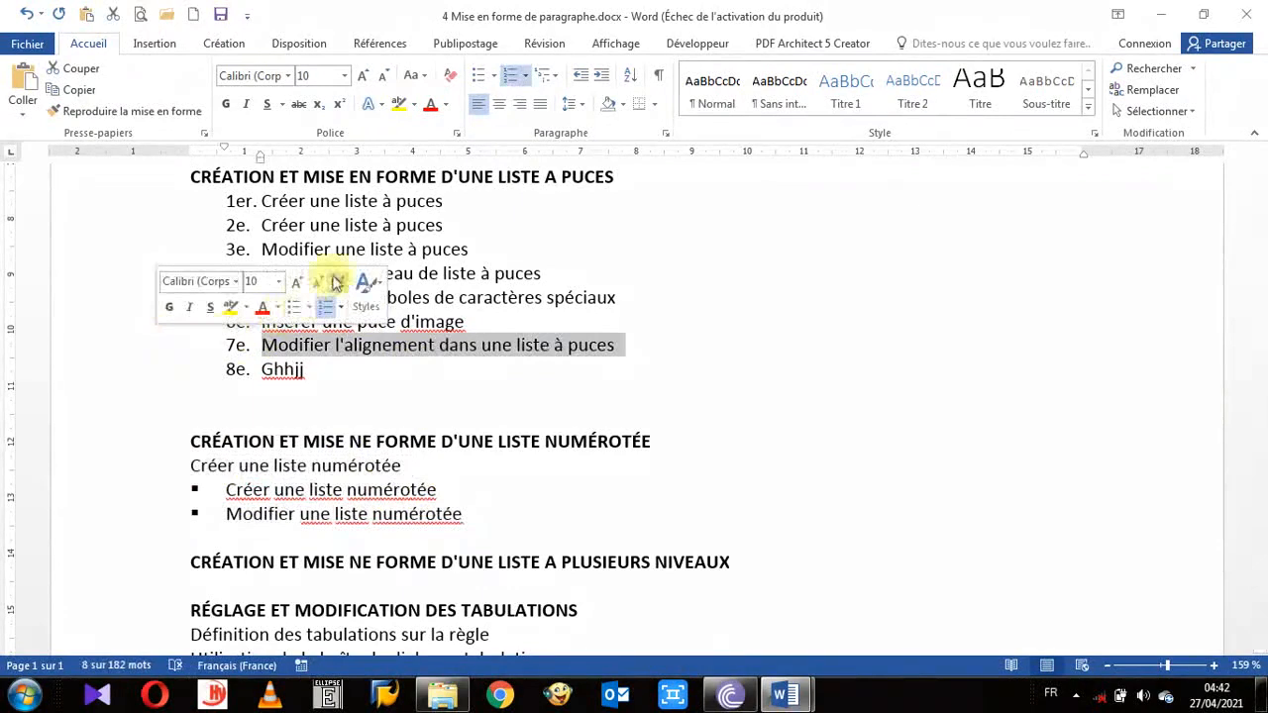
pyautogui.click(337, 284)
pyautogui.moveTo(158, 462)
pyautogui.mouseDown()
pyautogui.moveTo(170, 517)
pyautogui.moveTo(484, 514)
pyautogui.mouseUp()
pyautogui.click(526, 509)
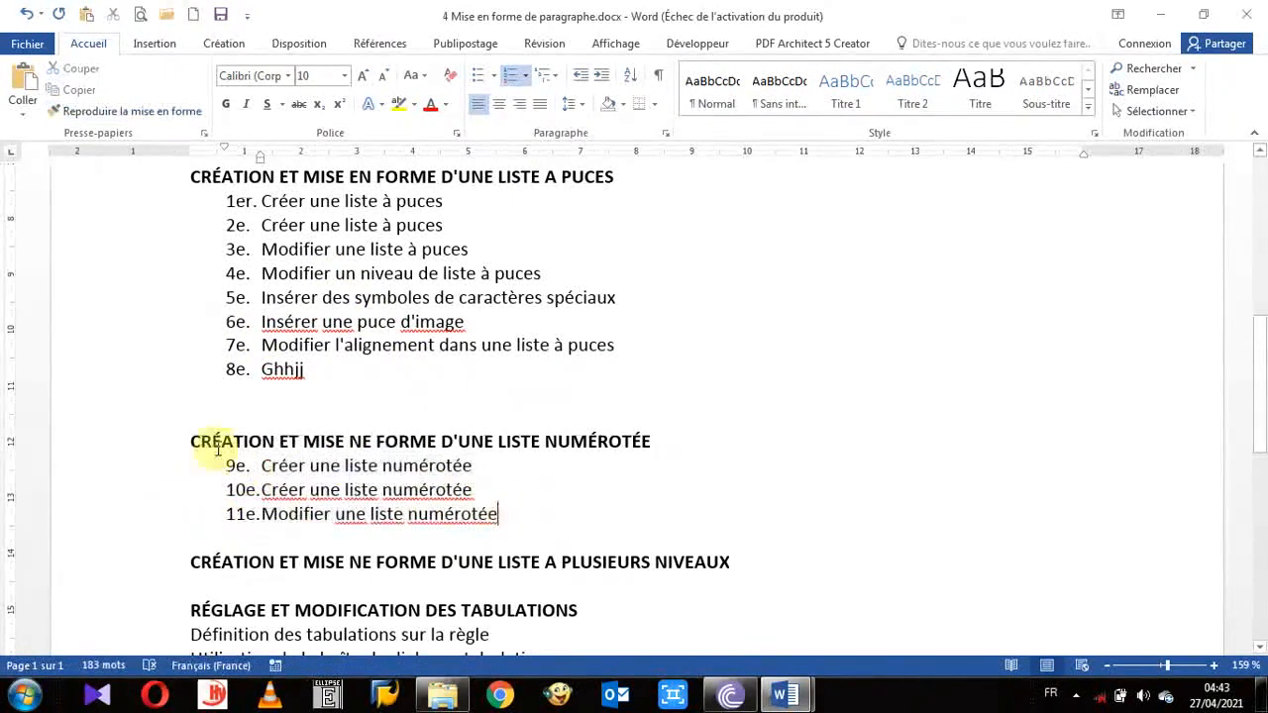
# Restart the numbering of the list under "CRÉATION ET MISE NE FORME D'UNE LISTE NUMÉROTÉE" as a new list beginning at 1er
pyautogui.click(237, 202)
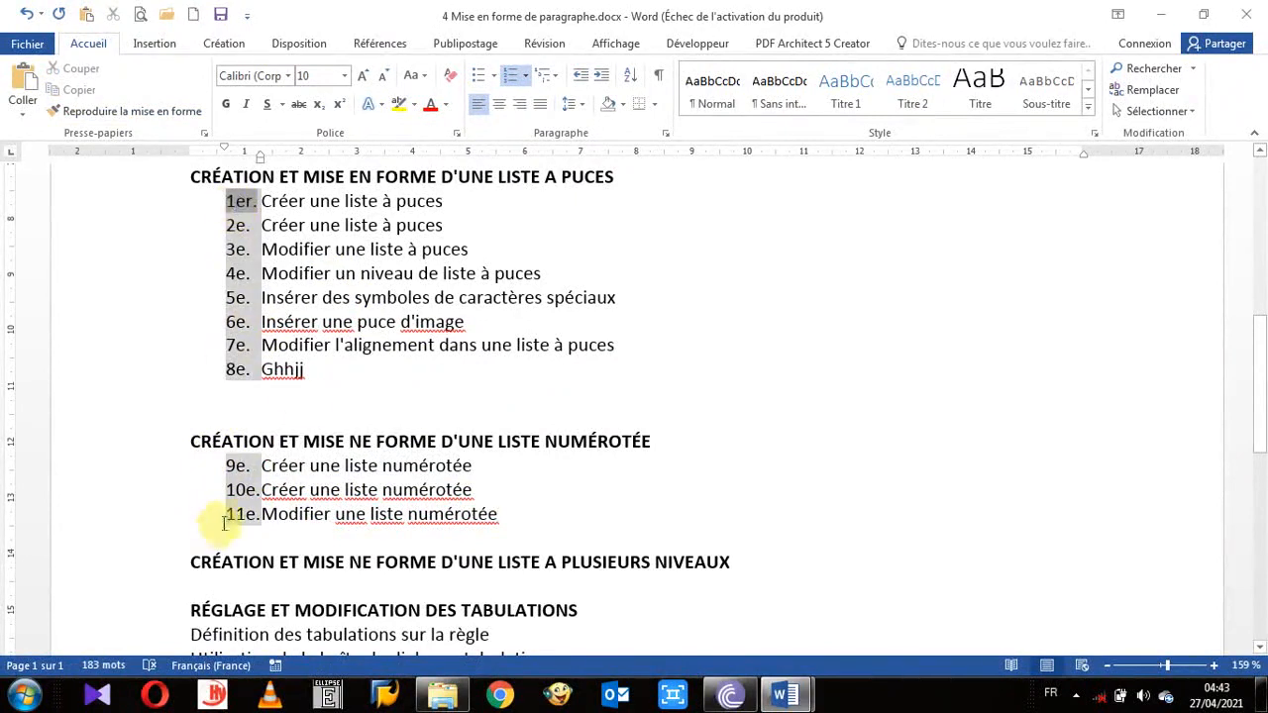
pyautogui.click(297, 401)
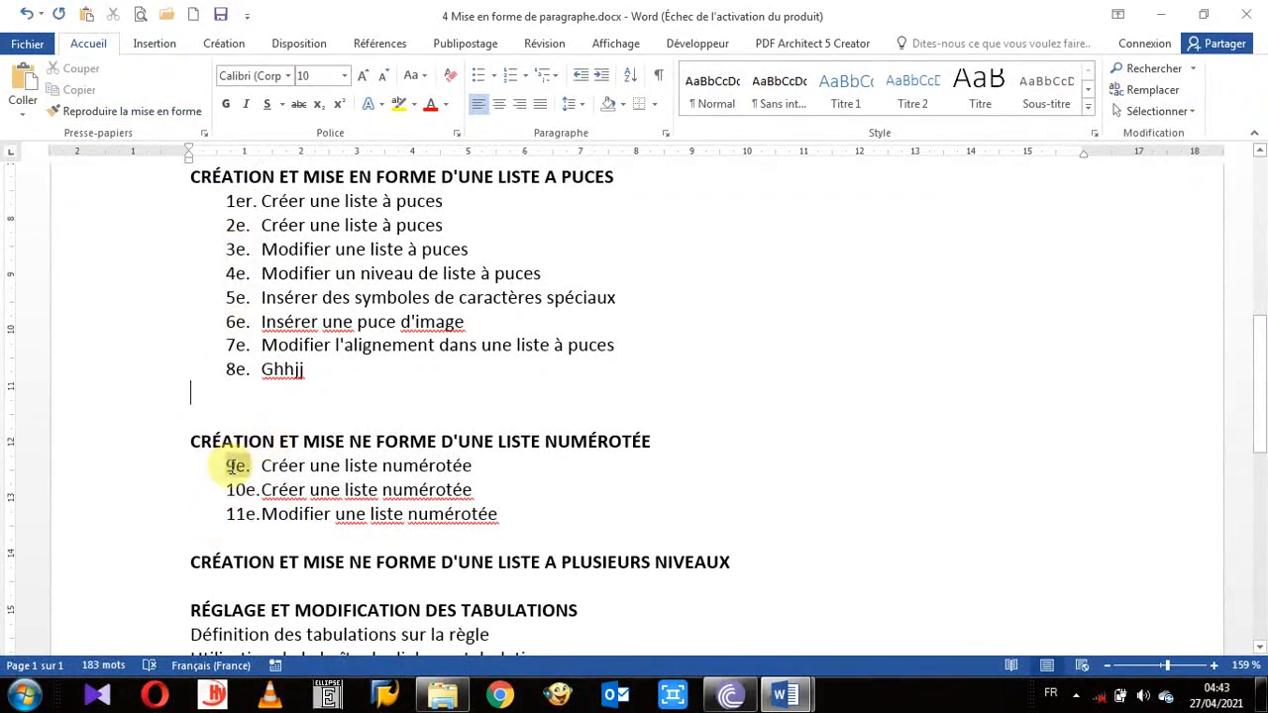
pyautogui.click(237, 466)
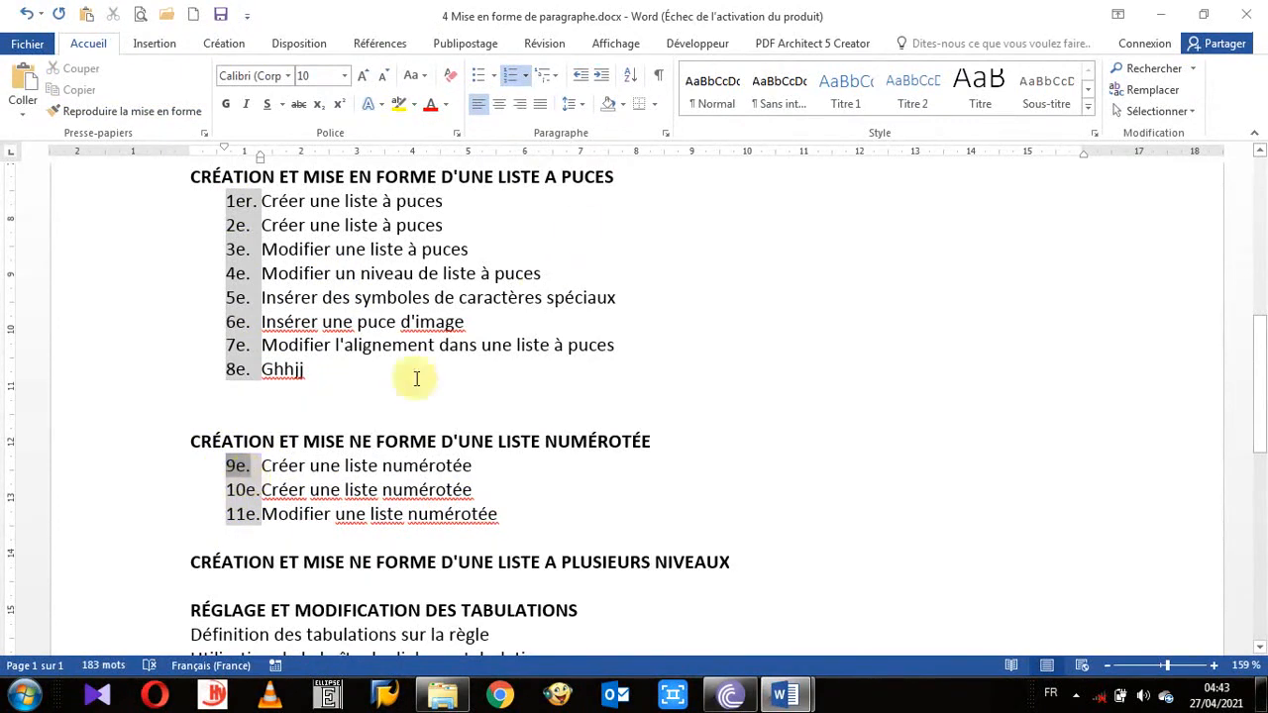
pyautogui.click(526, 77)
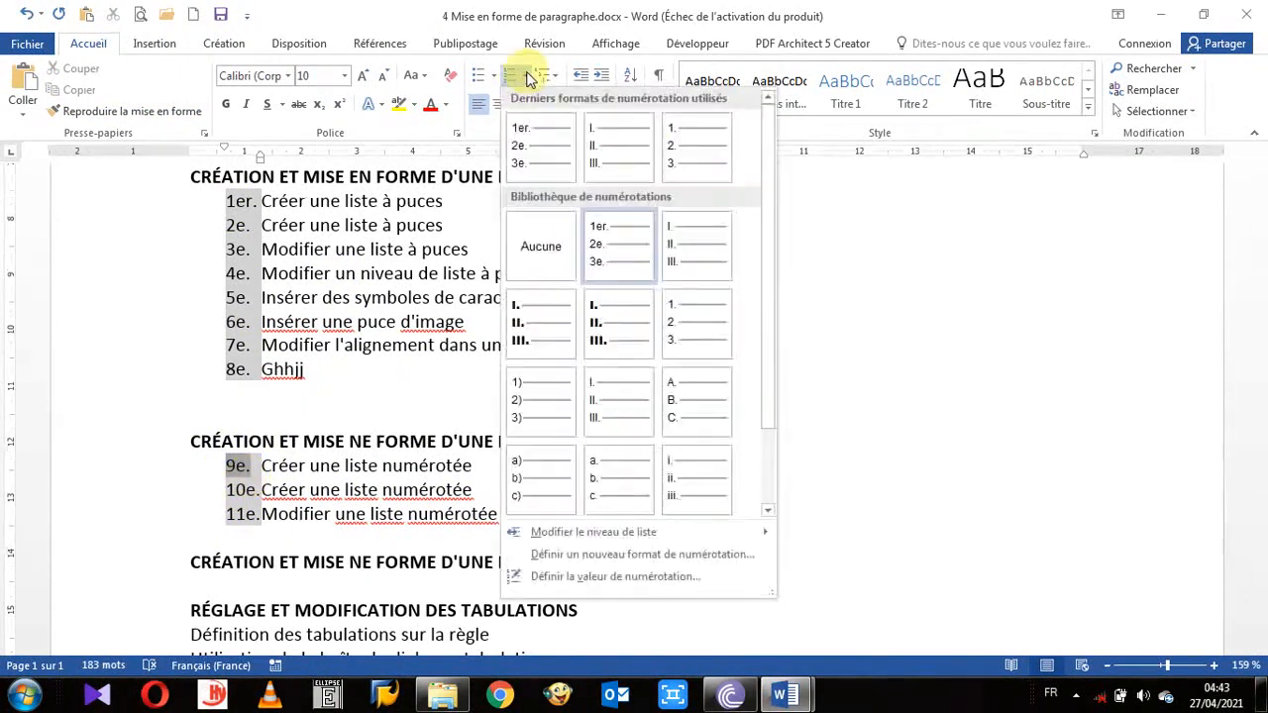
pyautogui.click(569, 577)
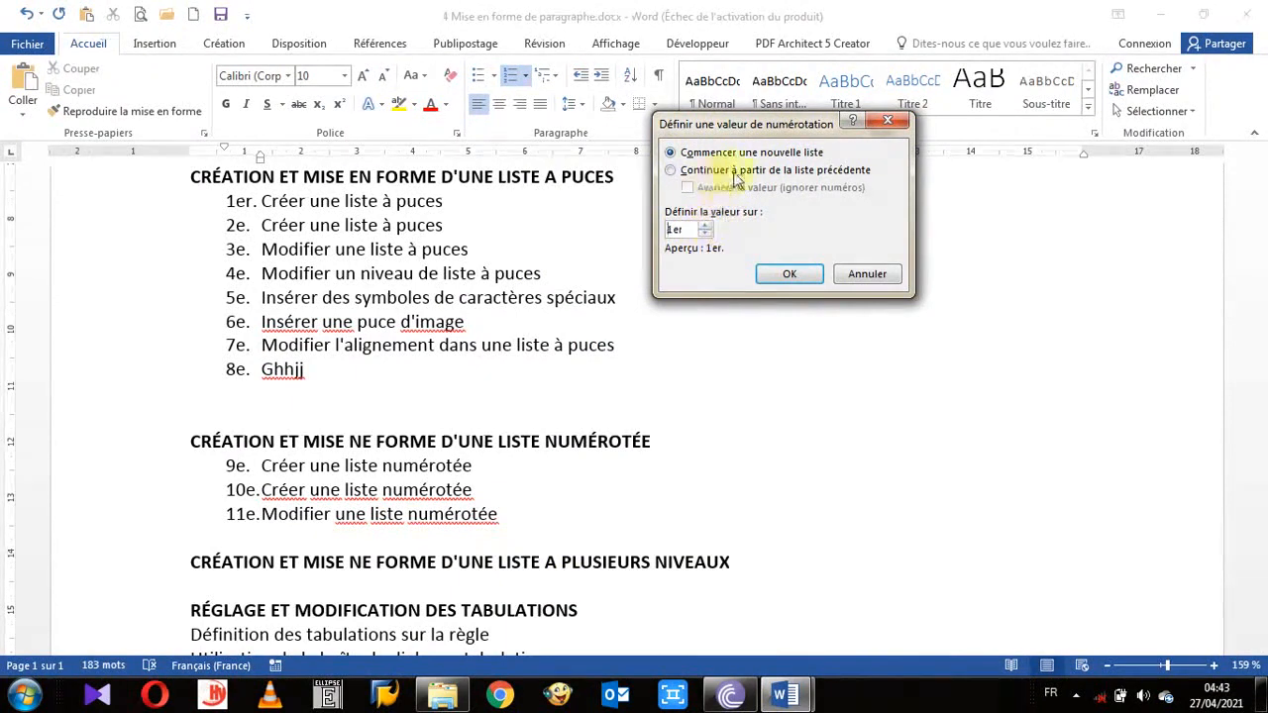
pyautogui.click(786, 275)
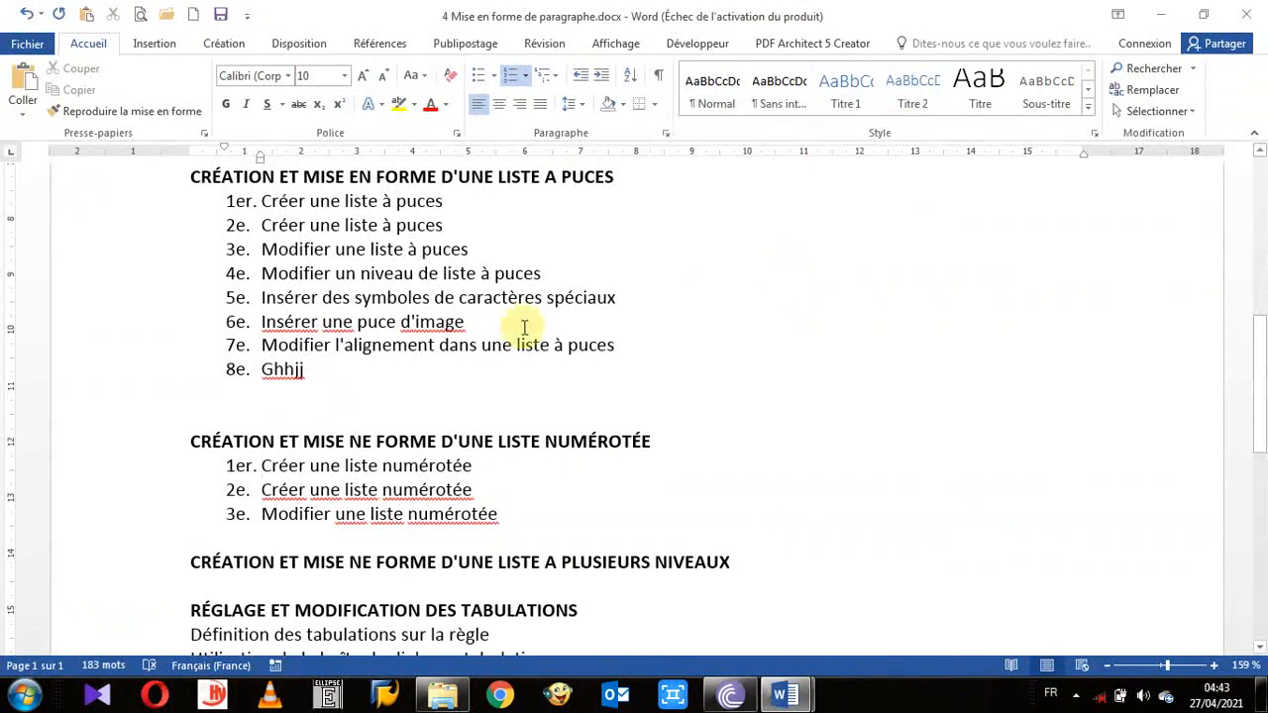
# Set the starting number of the list under "CRÉATION ET MISE NE FORME D'UNE LISTE NUMÉROTÉE" to 15e as a new list
pyautogui.scroll(-2, 218, 485)
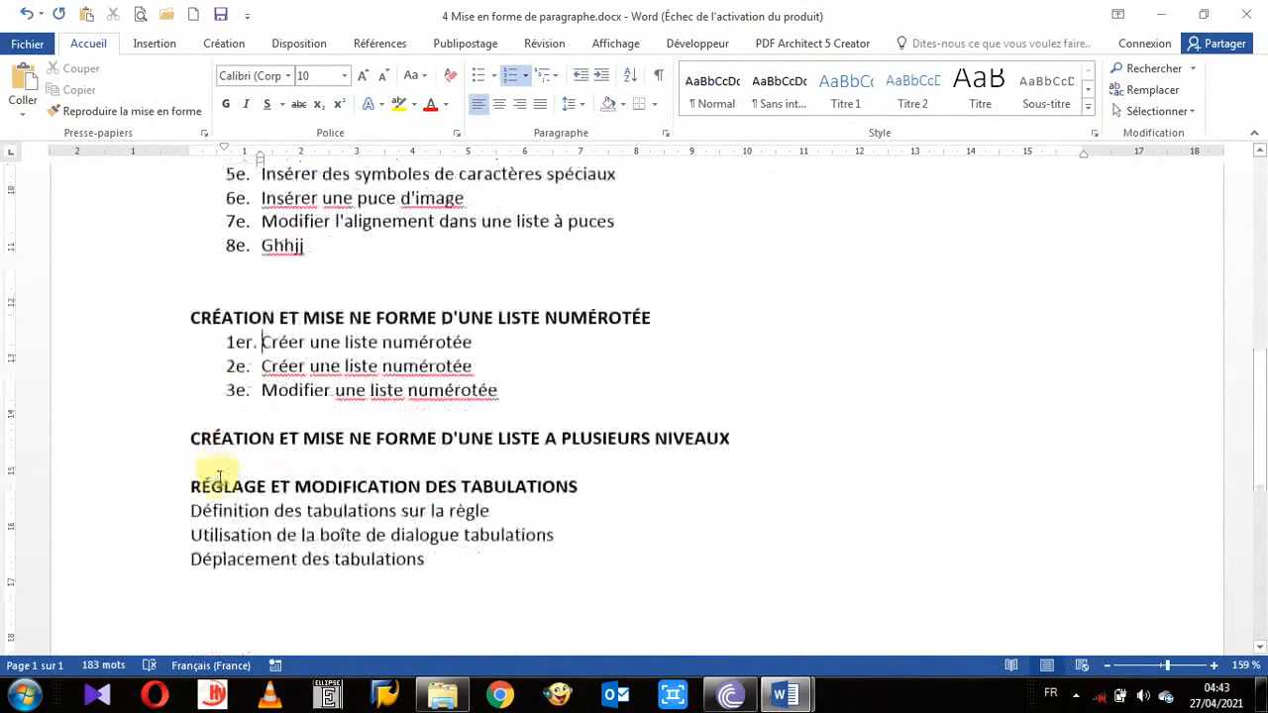
pyautogui.scroll(2, 248, 365)
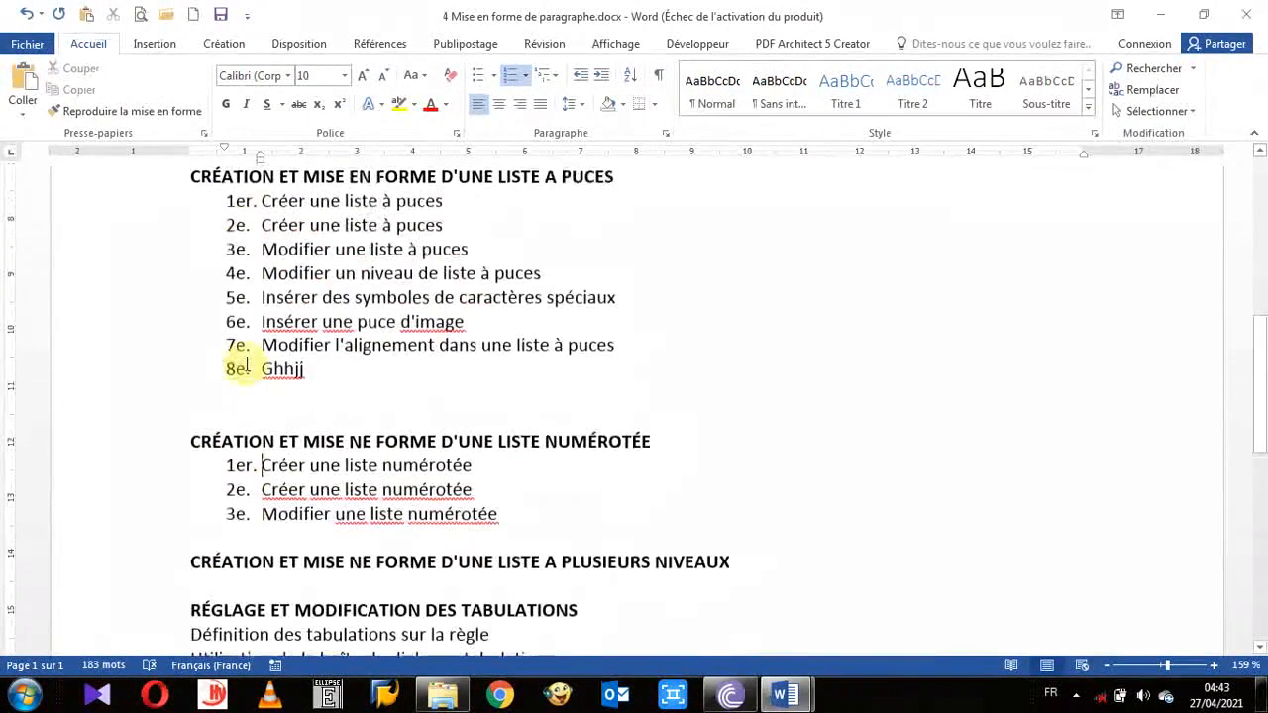
pyautogui.click(238, 203)
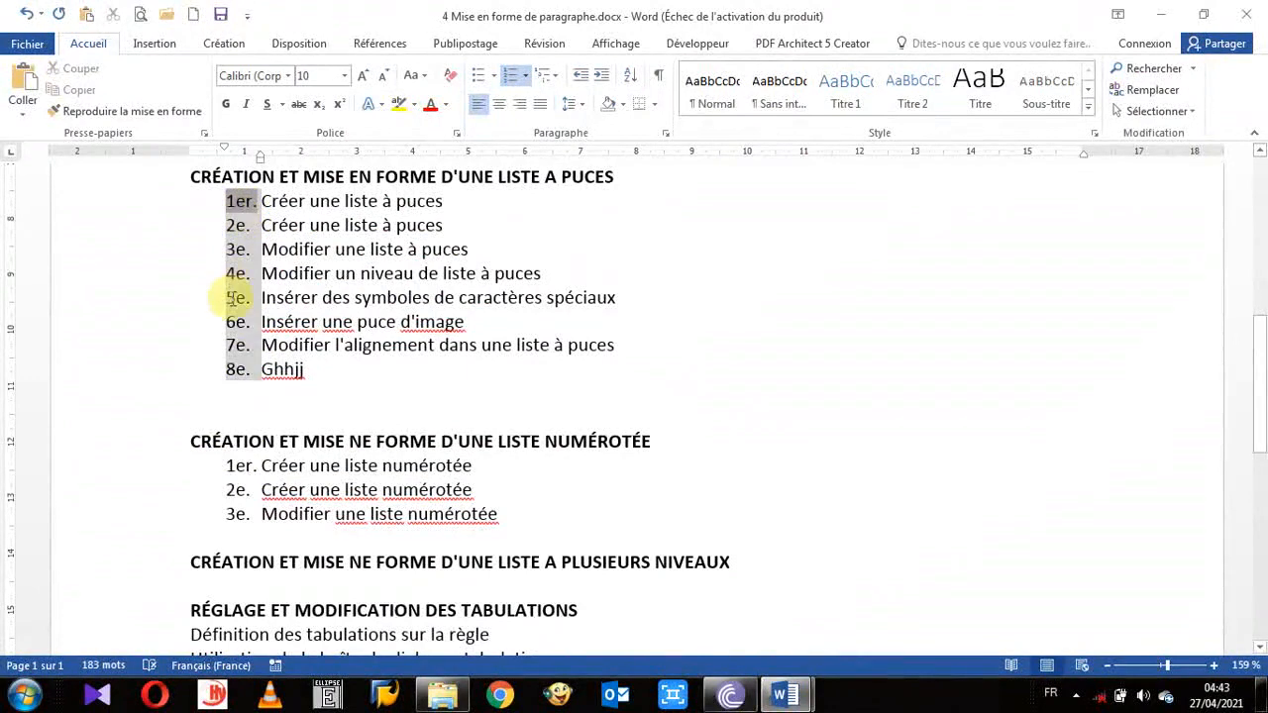
pyautogui.click(230, 464)
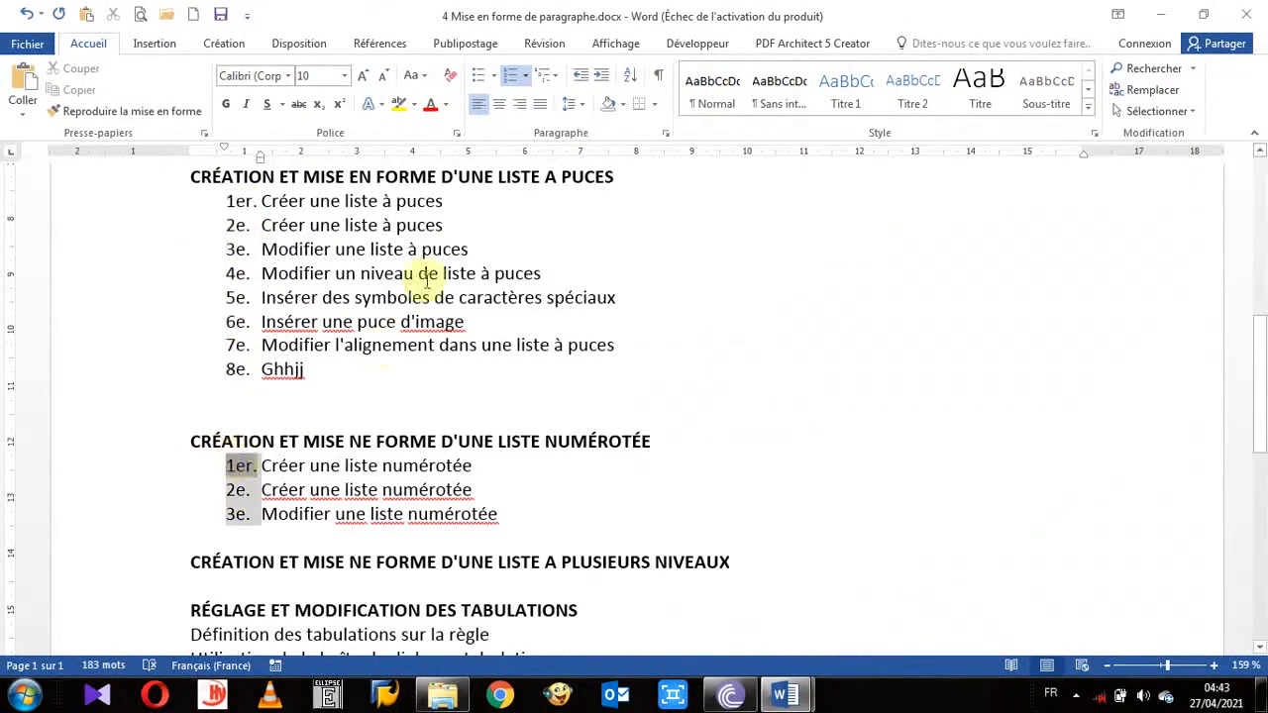
pyautogui.click(526, 77)
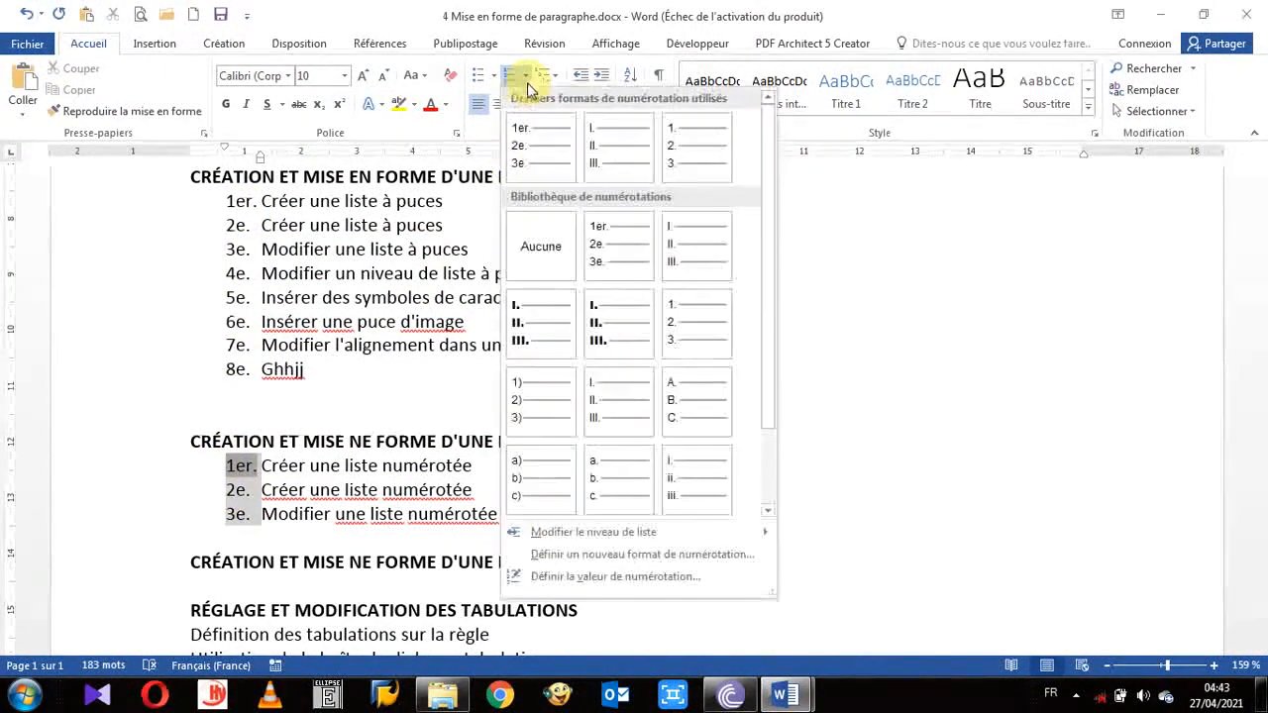
pyautogui.click(572, 577)
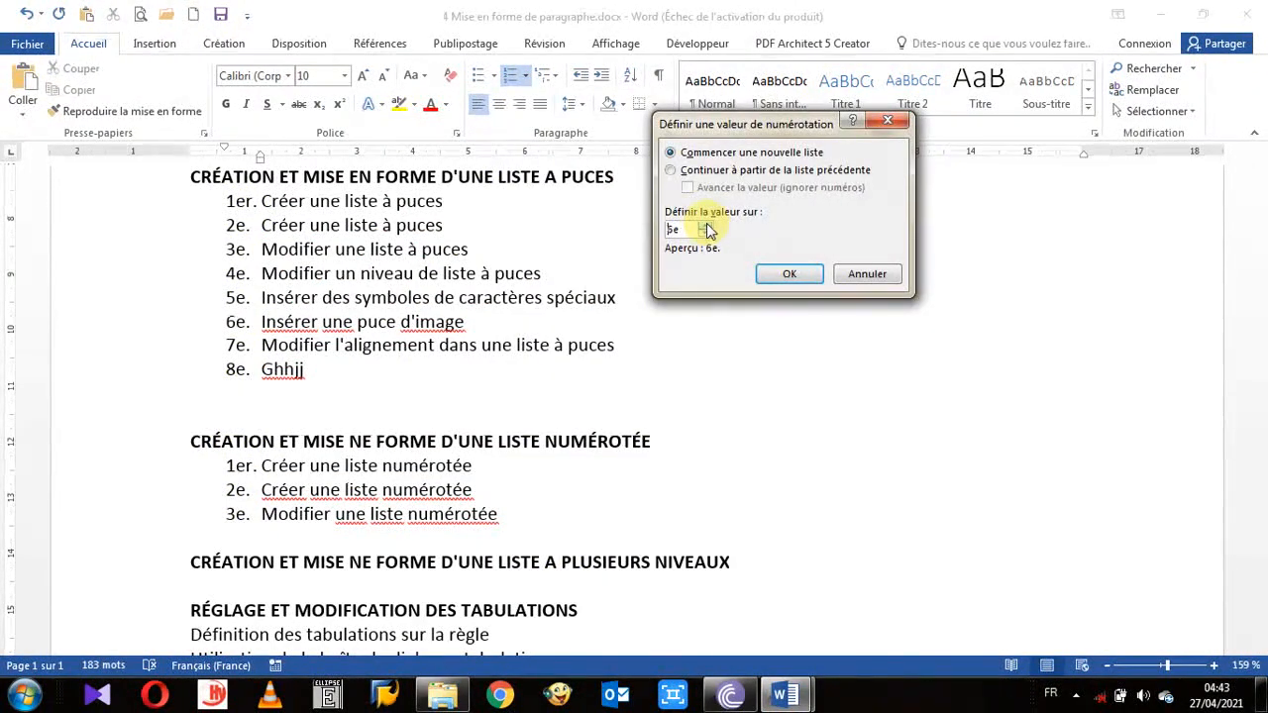
pyautogui.click(706, 226)
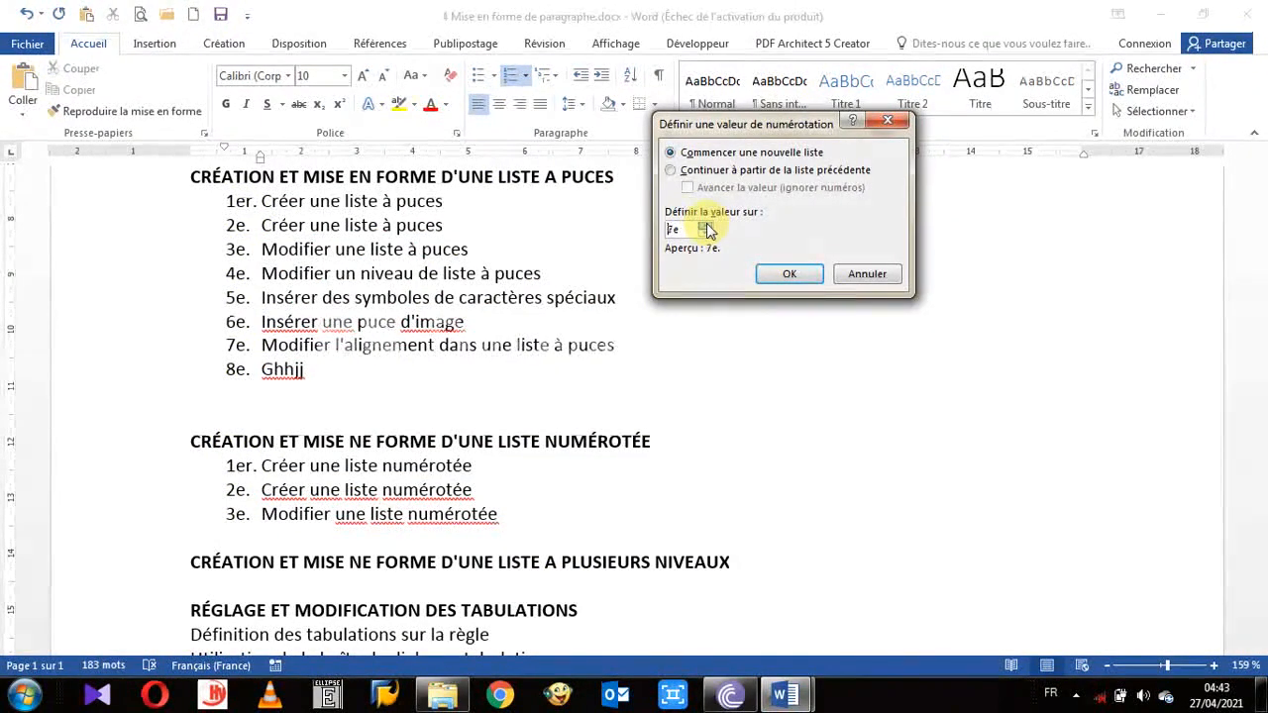
pyautogui.click(789, 273)
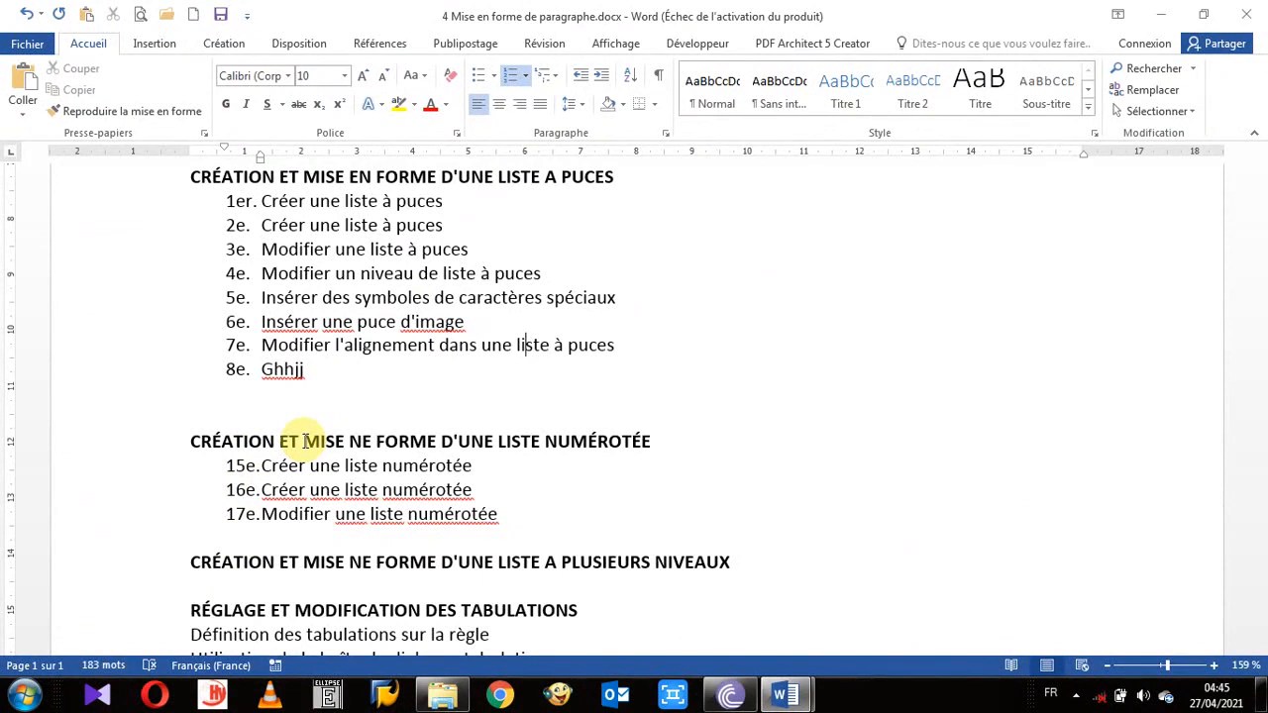
# Preview the multilevel list formats in the list library and among the lists in current documents without applying one
pyautogui.click(545, 76)
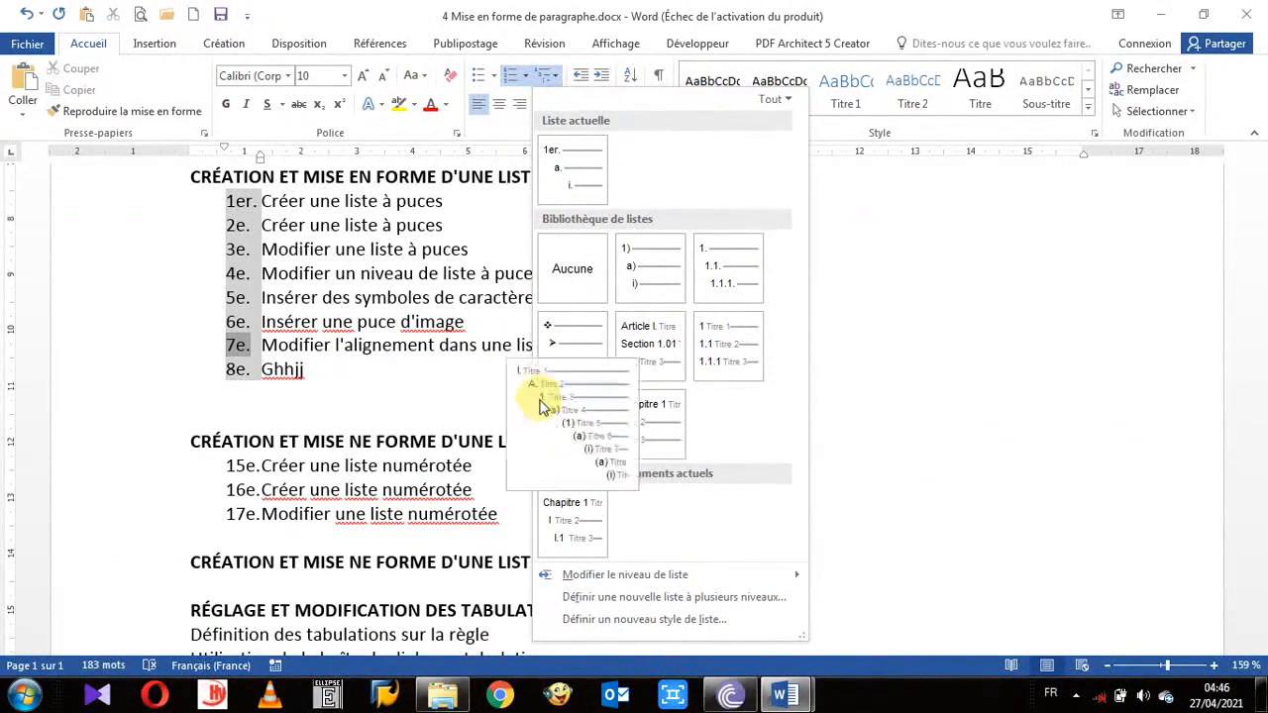
pyautogui.moveTo(547, 414)
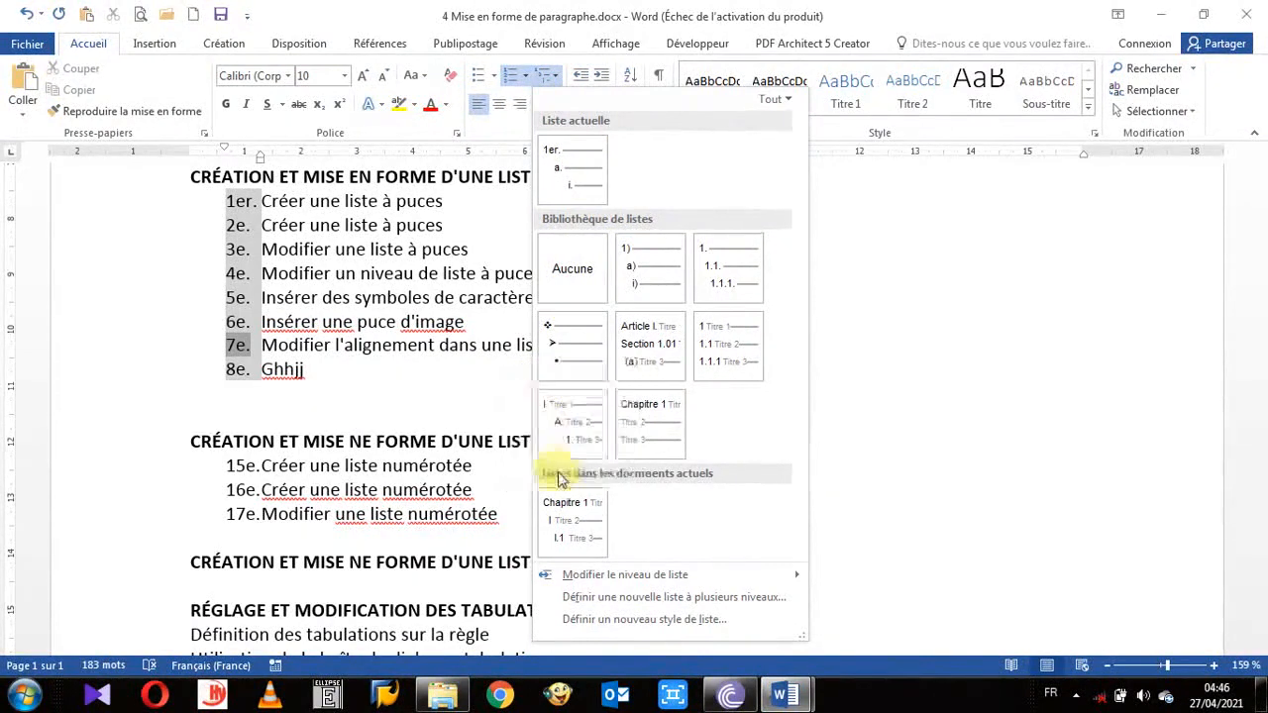
pyautogui.moveTo(558, 503)
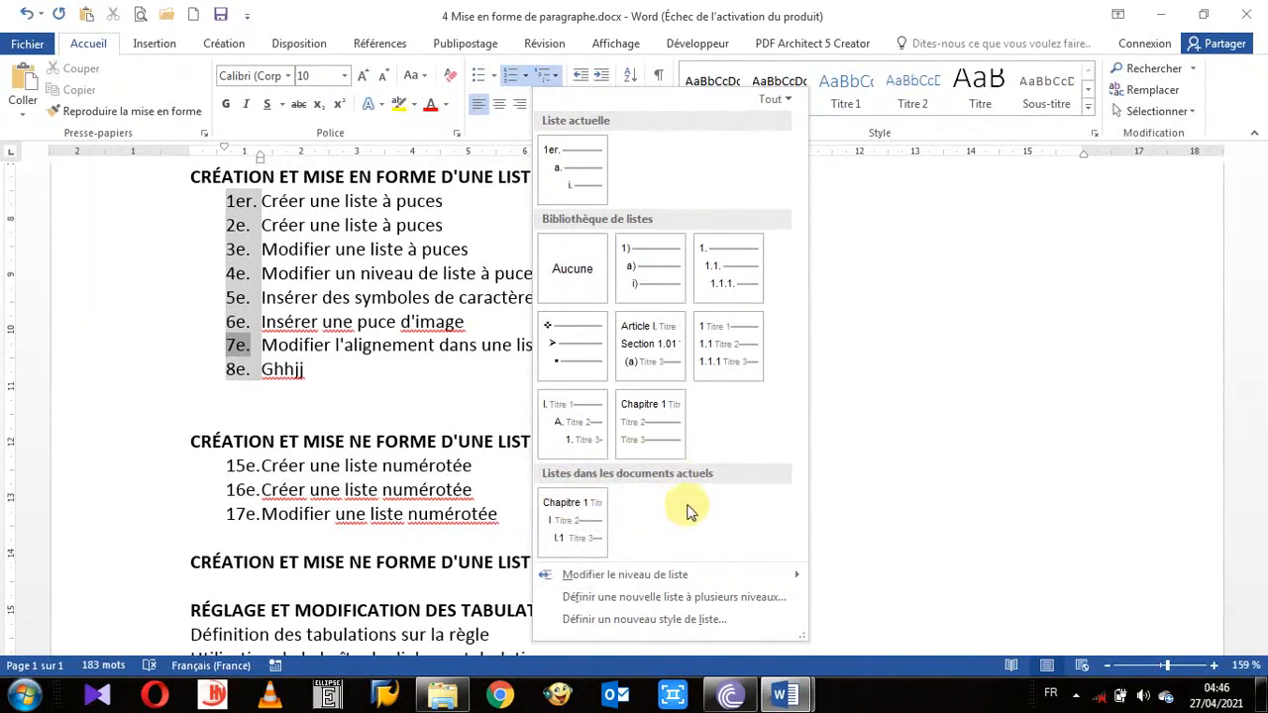
pyautogui.click(848, 418)
# Look through the whole document to examine its title, section headings and the items under each heading
pyautogui.scroll(4, 732, 427)
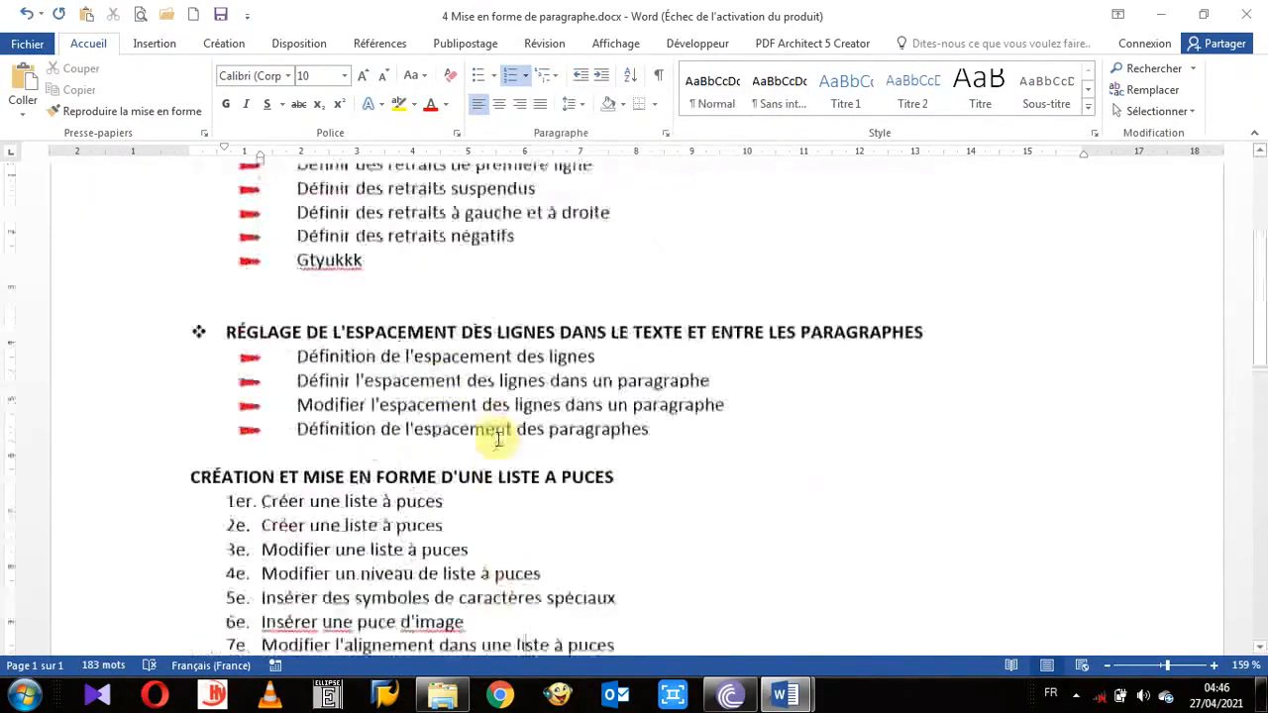
pyautogui.scroll(3, 498, 439)
pyautogui.scroll(-7, 439, 419)
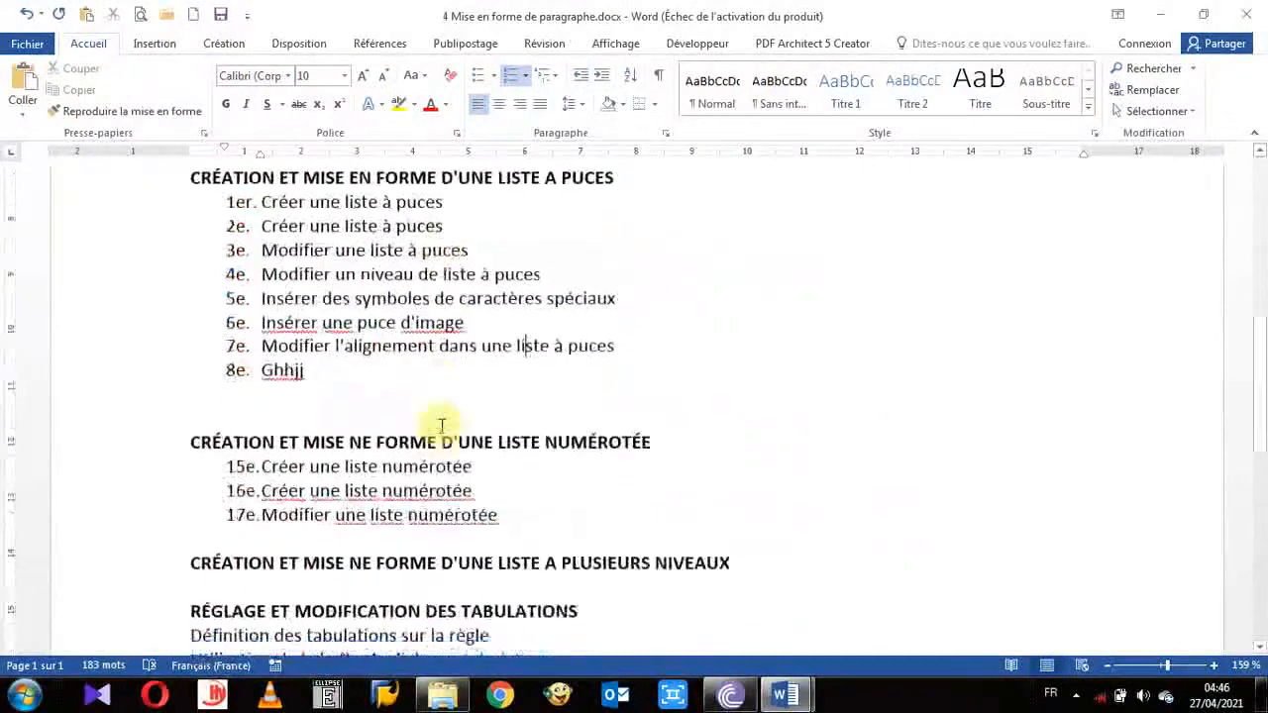
pyautogui.scroll(-3, 442, 426)
pyautogui.scroll(1, 442, 426)
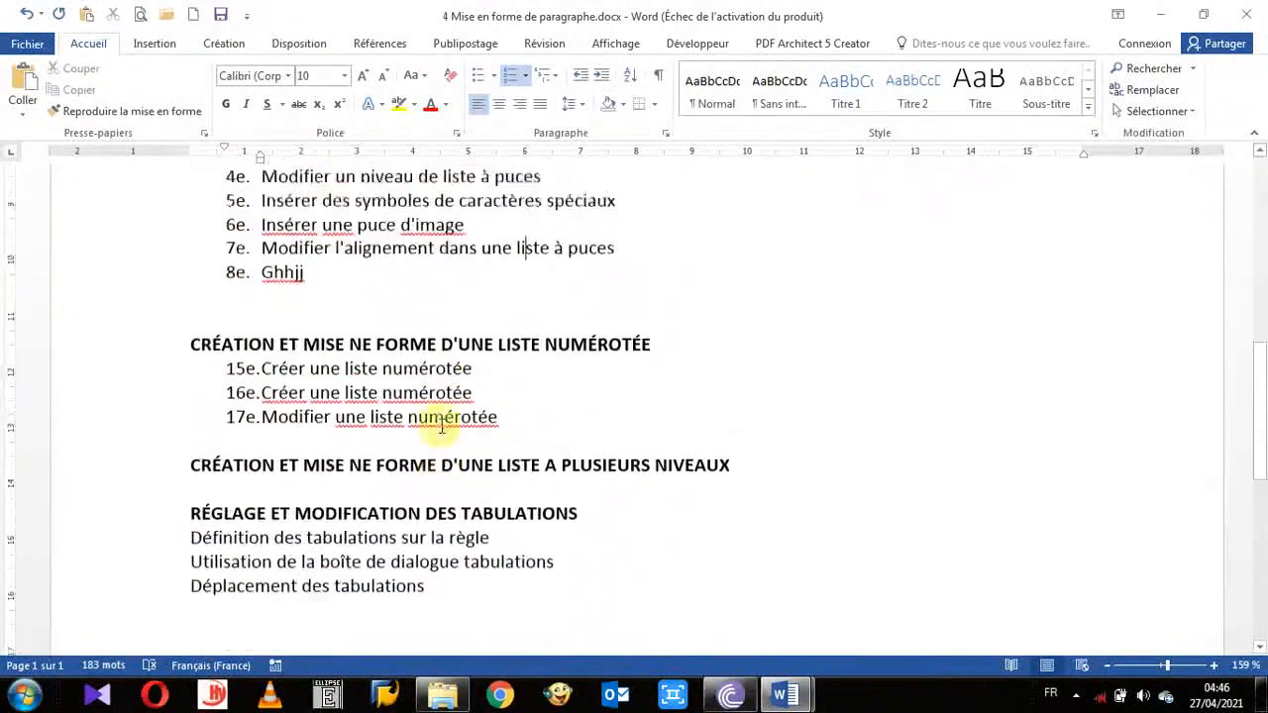
pyautogui.scroll(10, 442, 426)
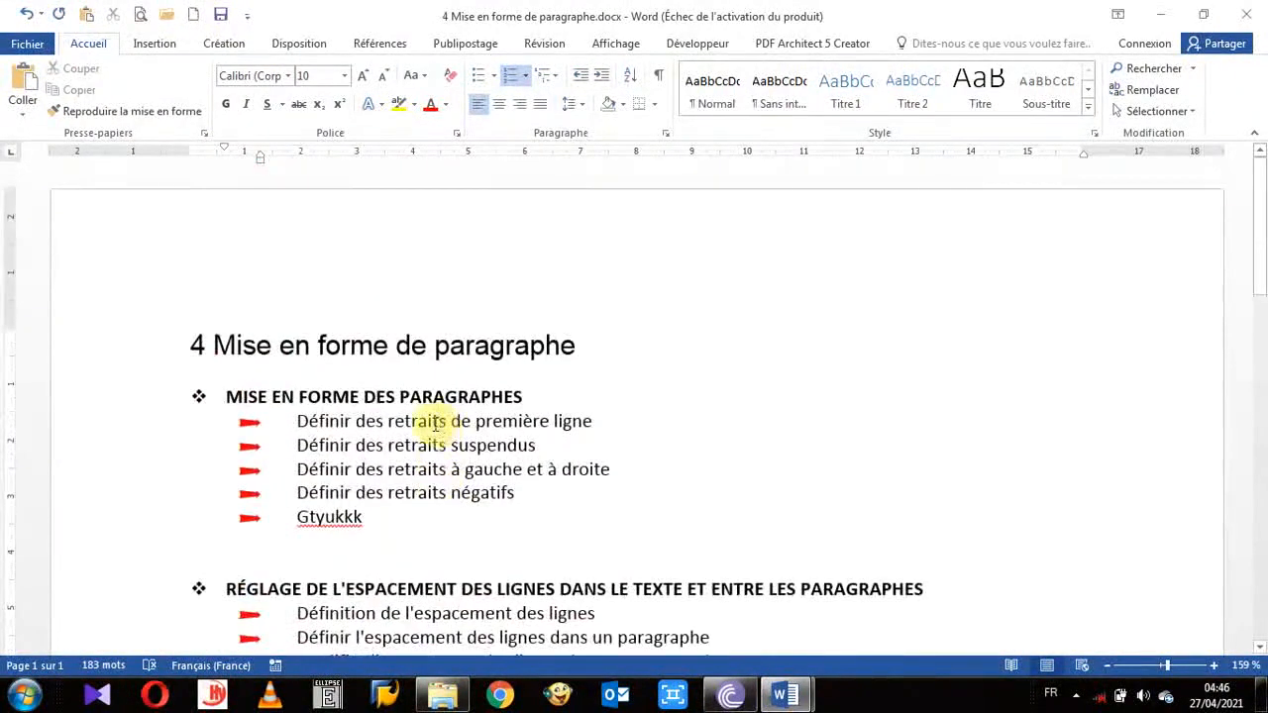
pyautogui.scroll(-6, 164, 459)
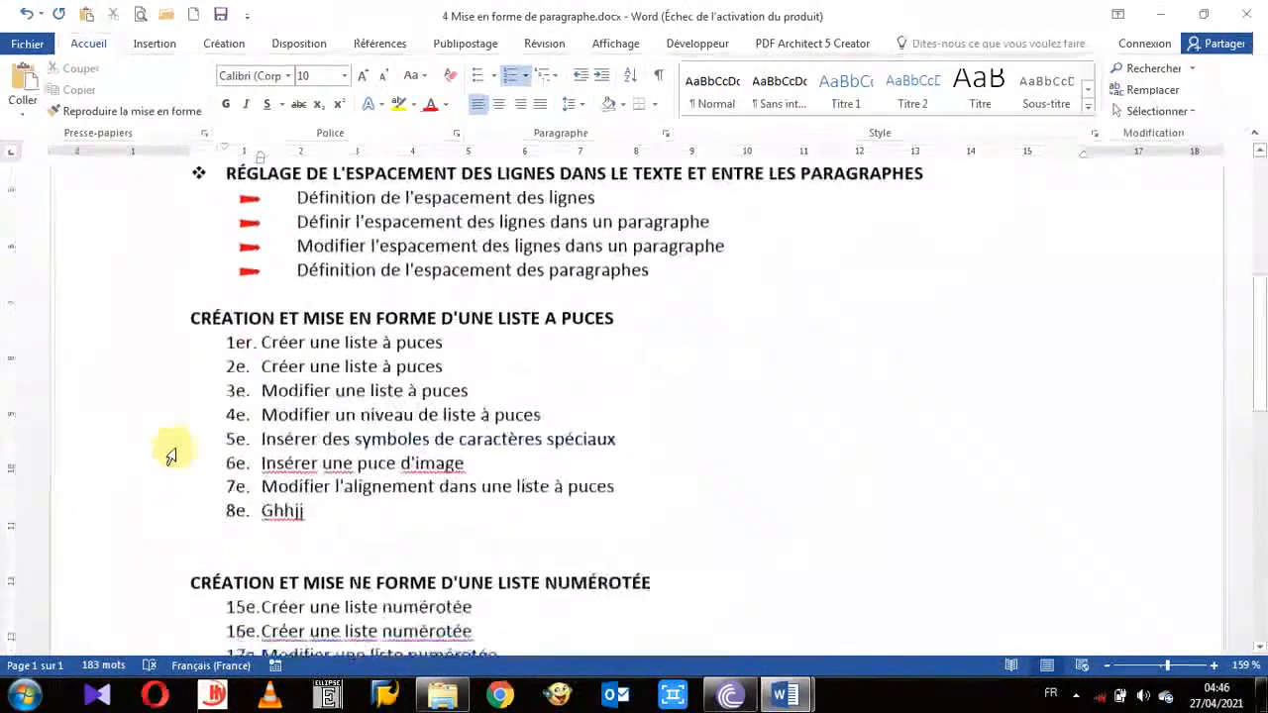
pyautogui.scroll(-5, 168, 455)
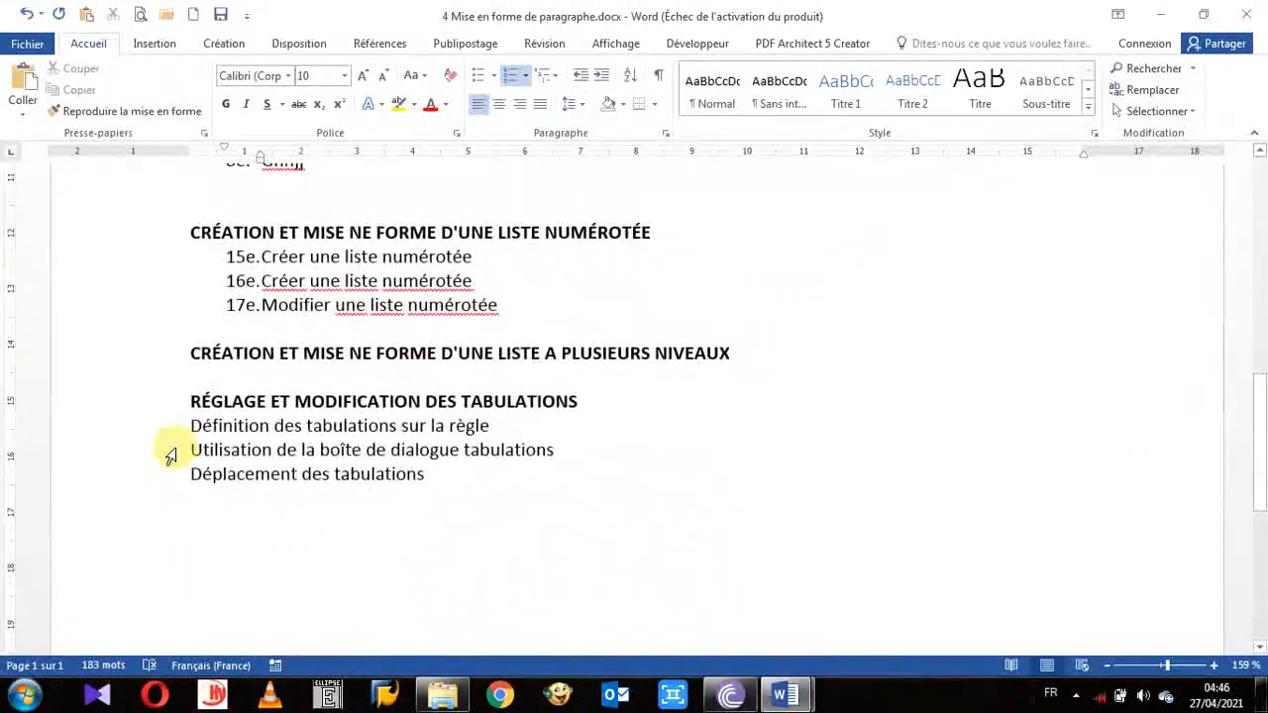
pyautogui.scroll(-6, 171, 456)
pyautogui.scroll(5, 170, 456)
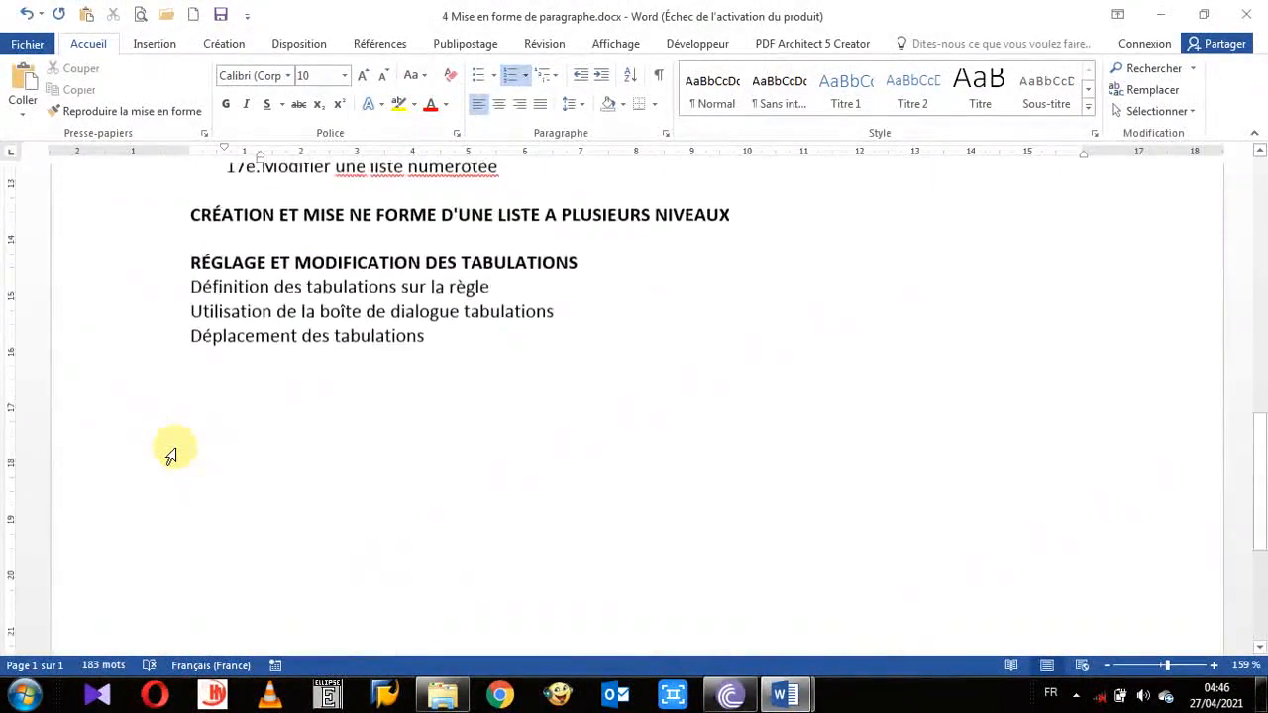
pyautogui.scroll(12, 171, 456)
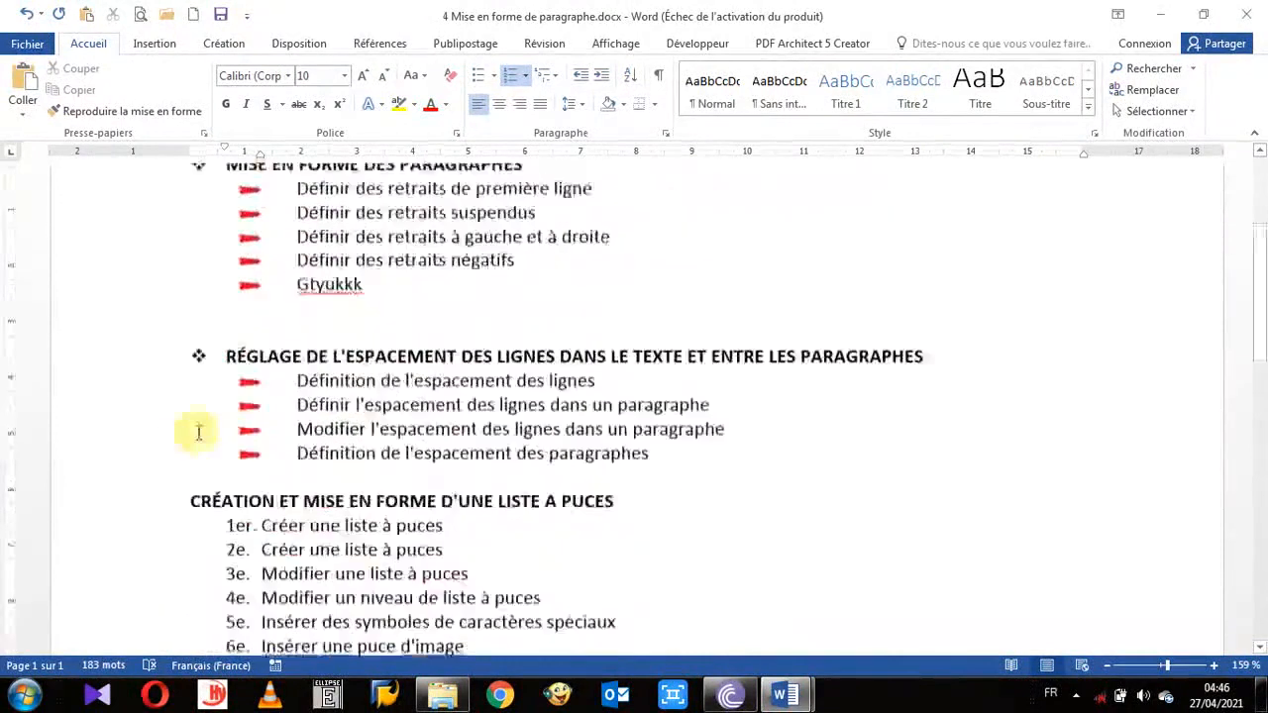
pyautogui.scroll(-3, 223, 408)
pyautogui.scroll(2, 331, 404)
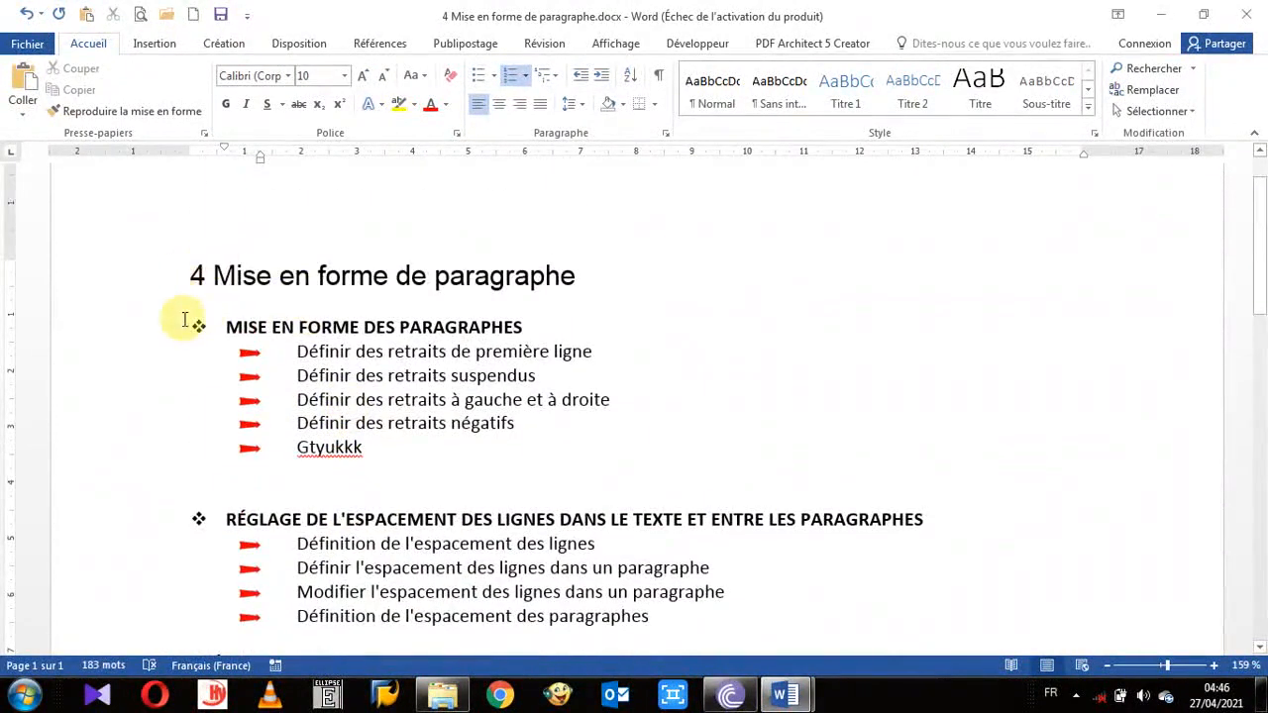
# Examine the hierarchy formed by the document title, the heading "MISE EN FORME DES PARAGRAPHES" and its five sub-items
pyautogui.click(126, 331)
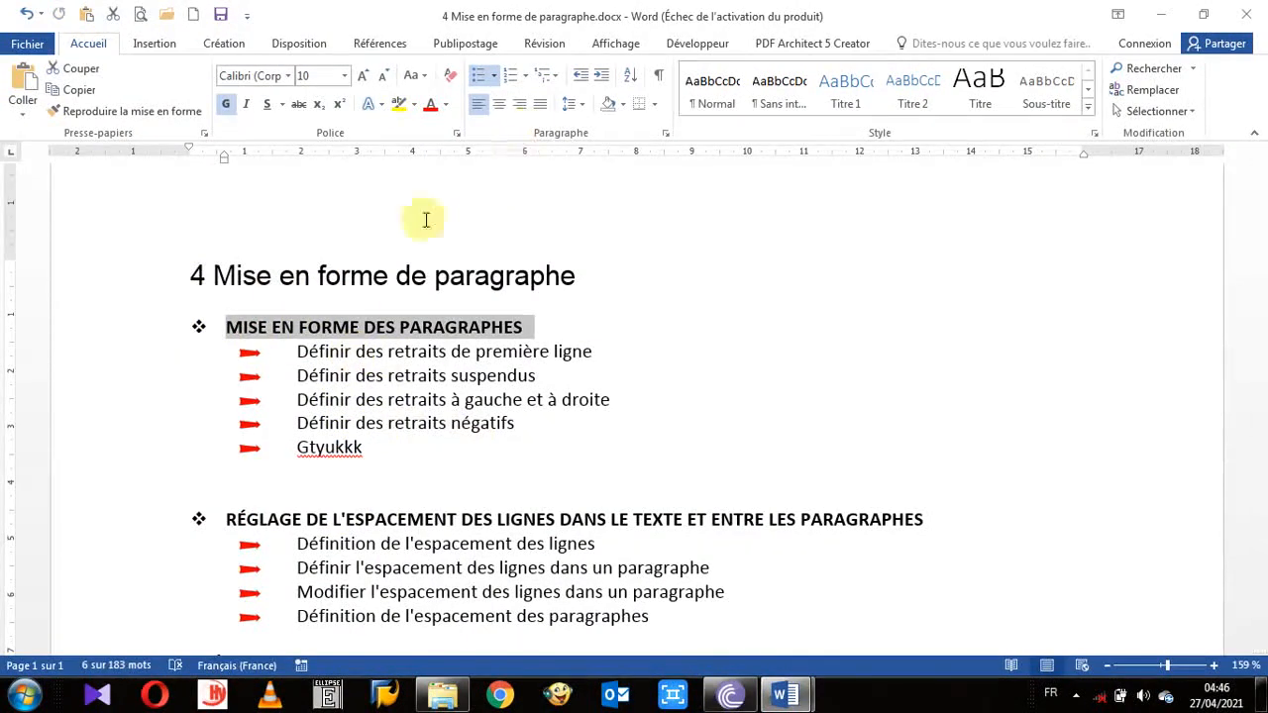
pyautogui.moveTo(161, 365); pyautogui.dragTo(165, 446)
pyautogui.click(481, 447)
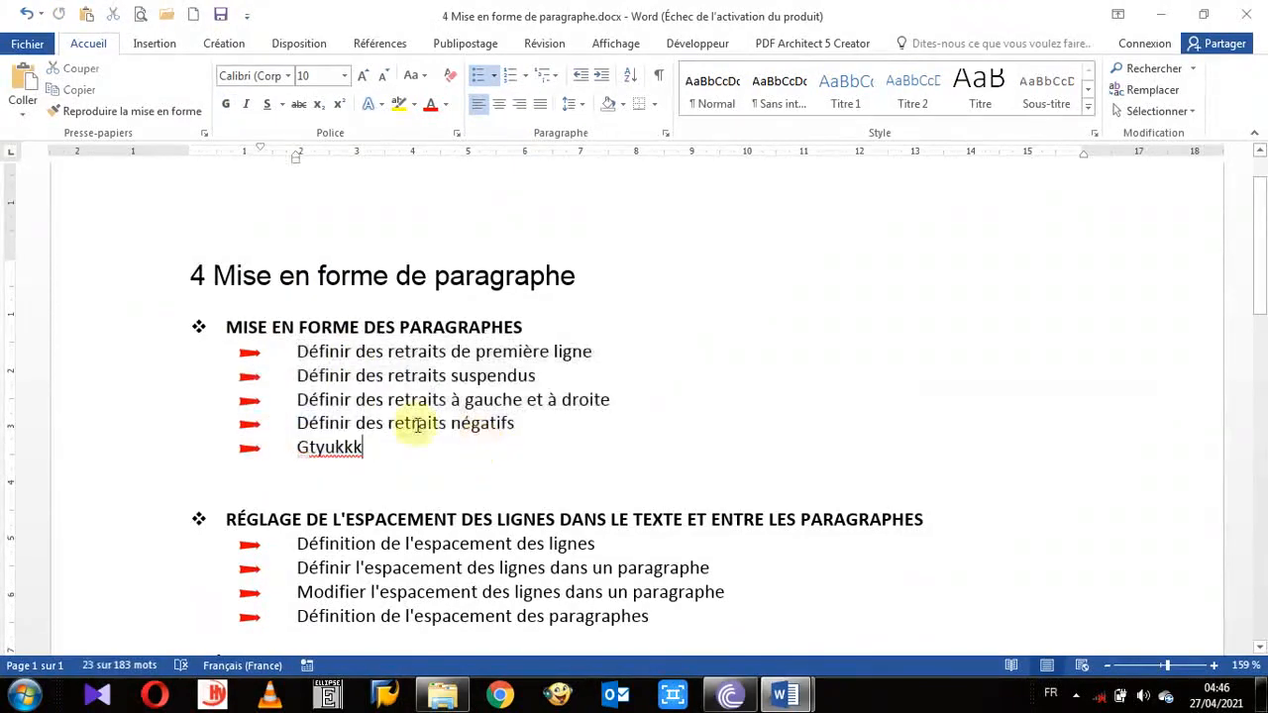
pyautogui.click(133, 286)
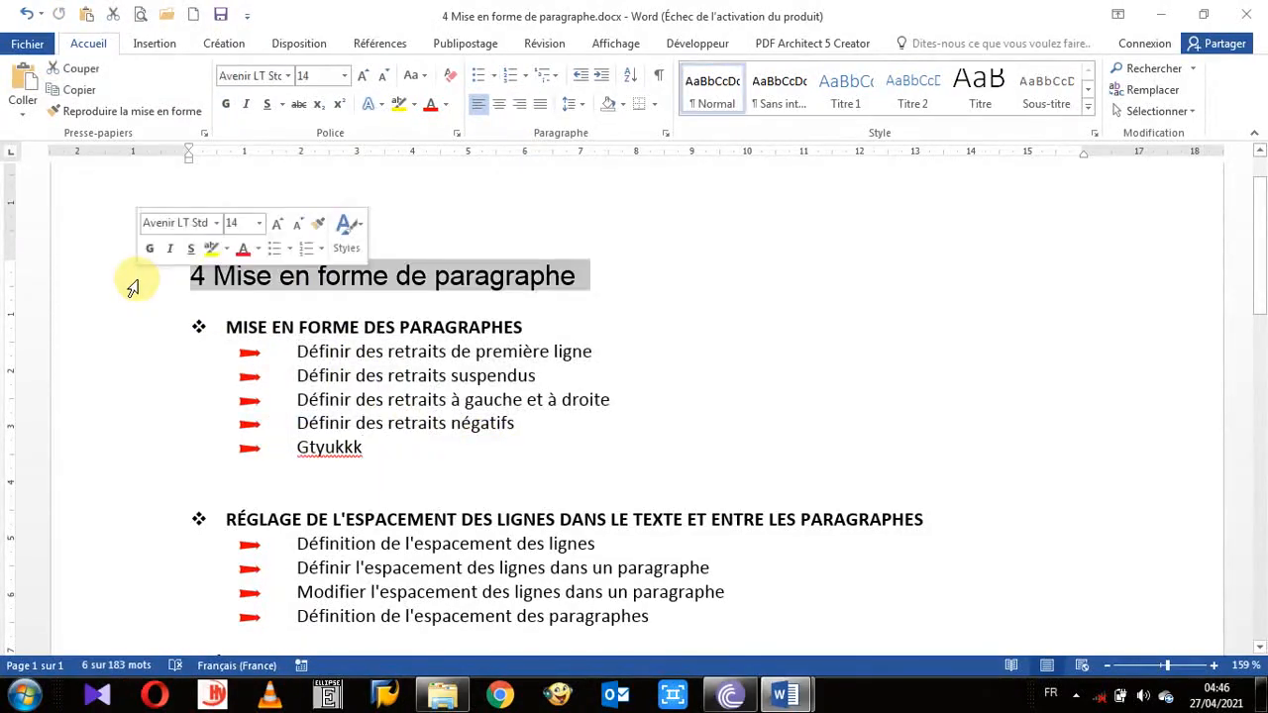
pyautogui.click(122, 334)
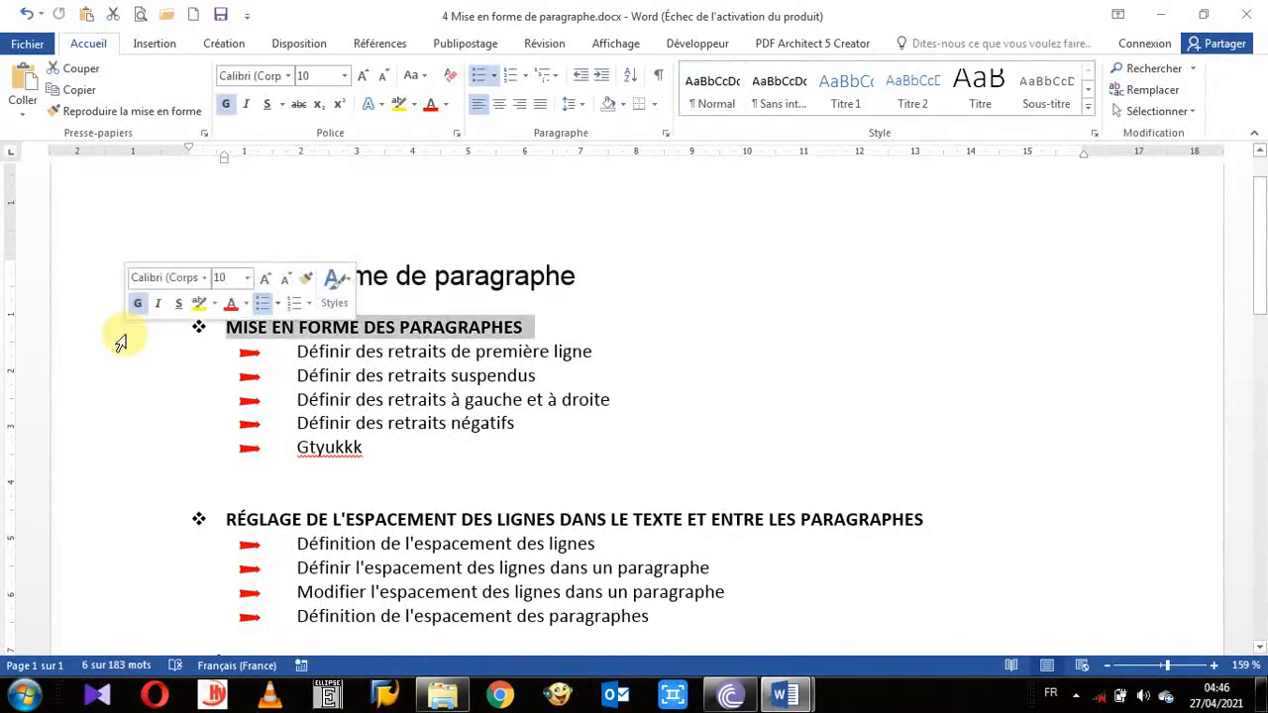
pyautogui.moveTo(142, 359); pyautogui.dragTo(148, 446)
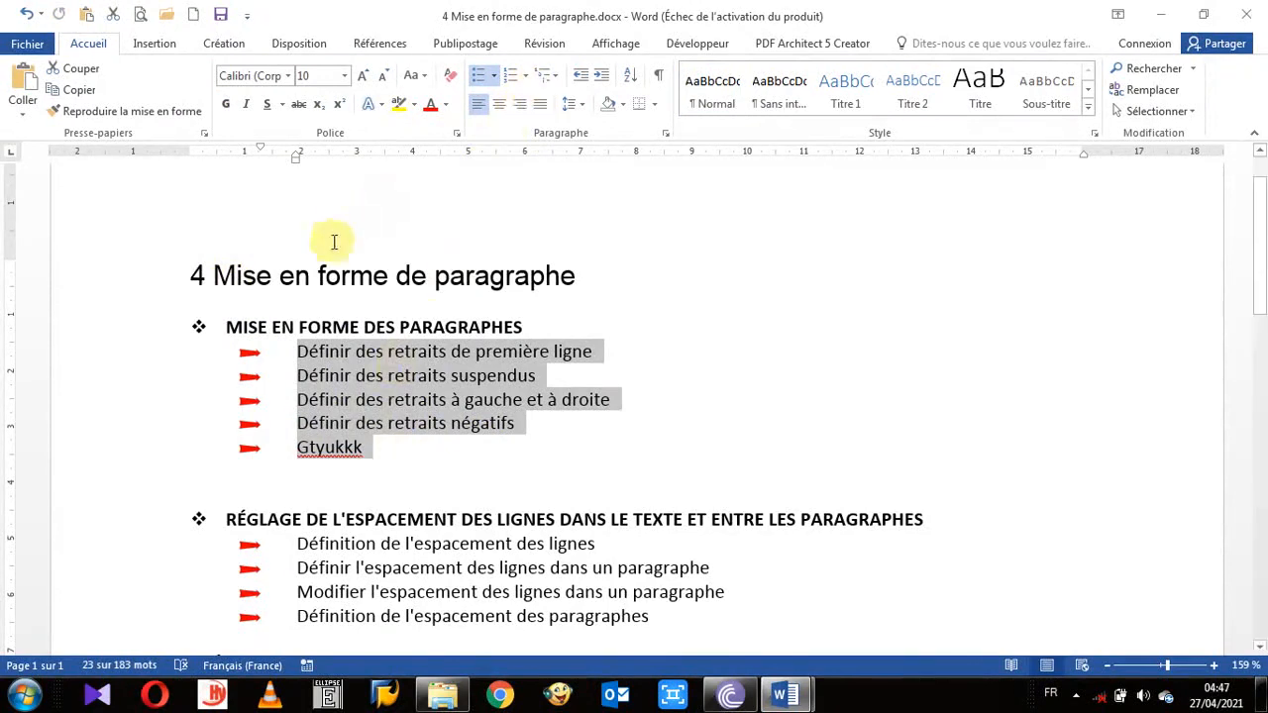
# Apply the multilevel list format "1., 1.1., 1.1.1." to the title "Mise en forme de paragraphe" and delete its manually typed 4
pyautogui.click(321, 275)
pyautogui.click(557, 81)
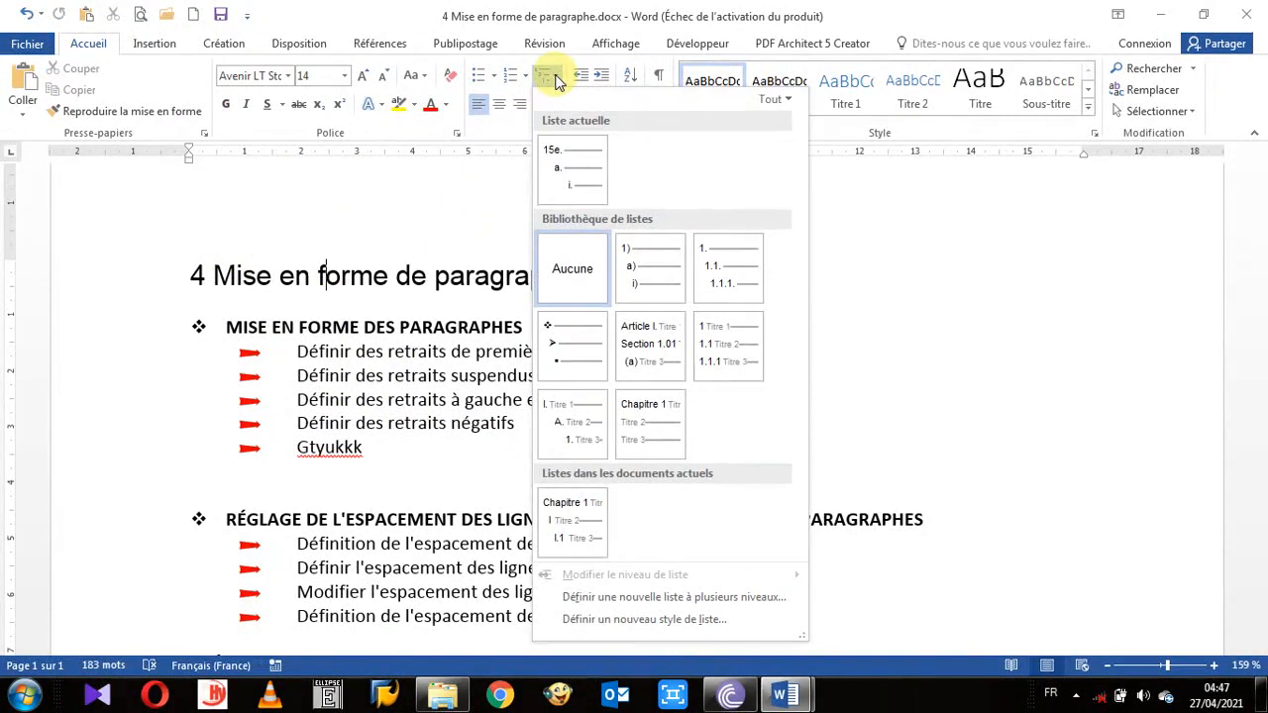
pyautogui.click(731, 277)
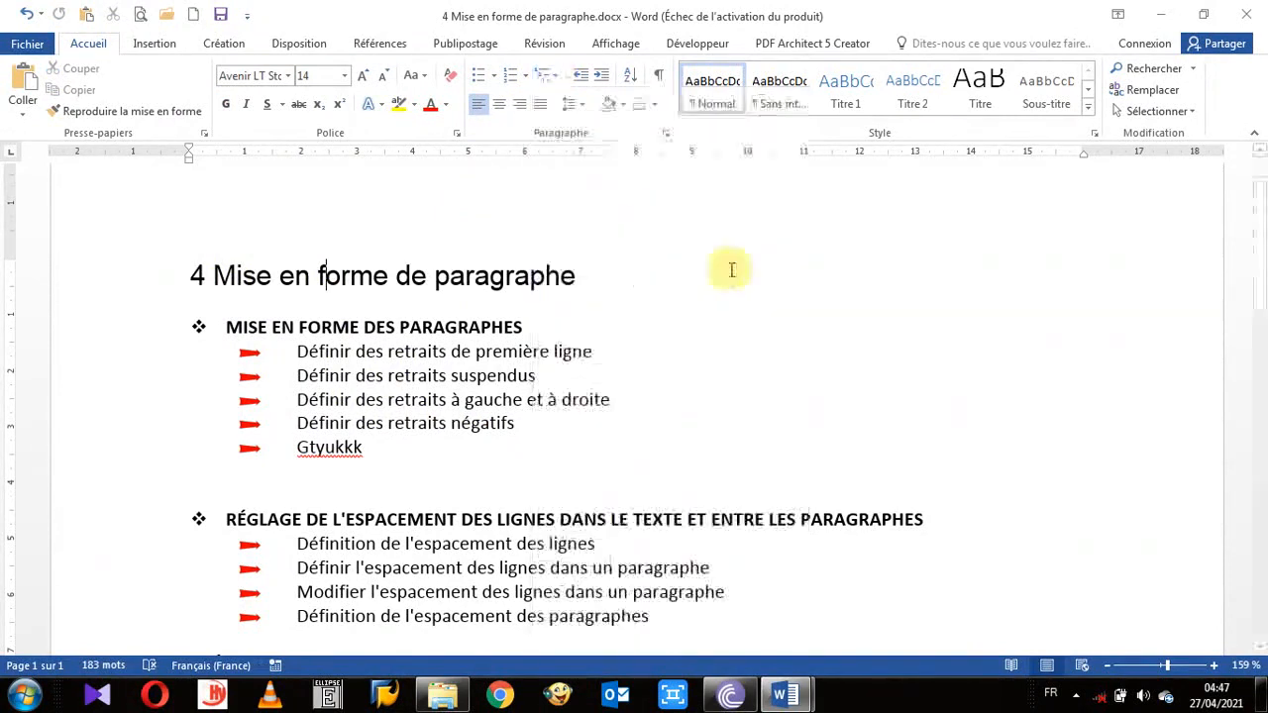
pyautogui.moveTo(220, 273); pyautogui.dragTo(249, 275)
pyautogui.press('Delete')
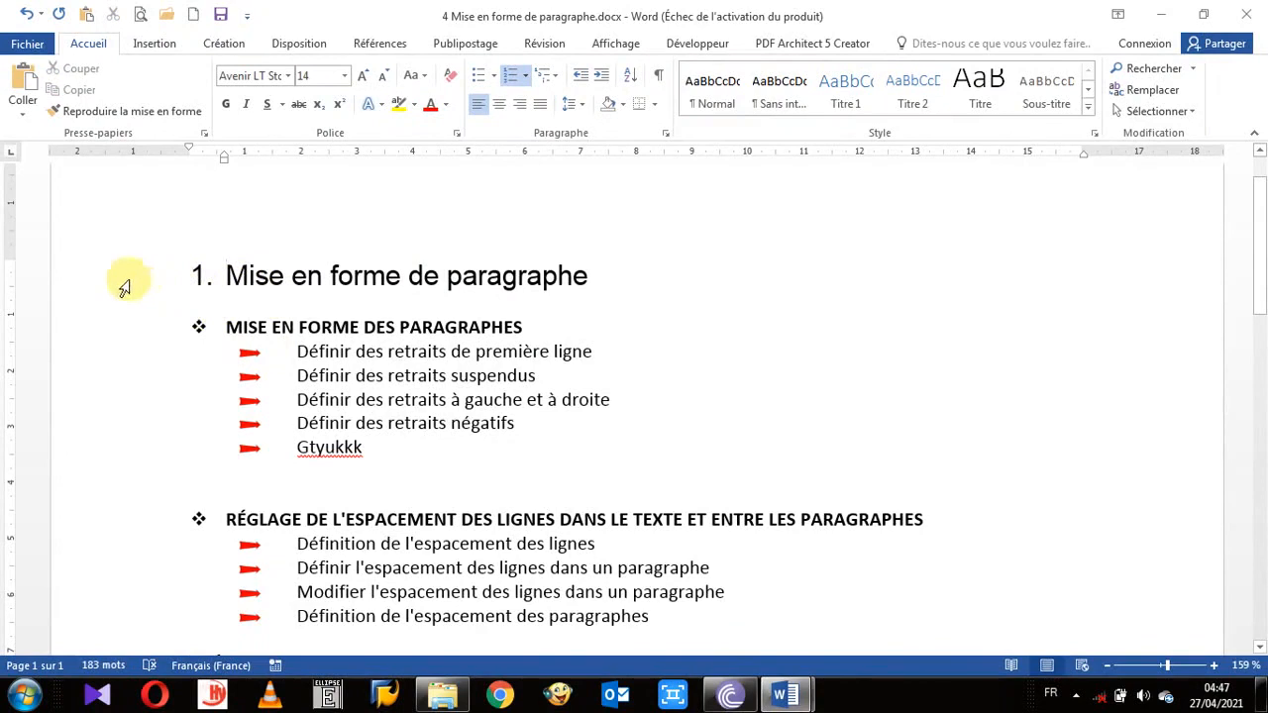
# Apply the multilevel format "1., 1.1., 1.1.1." to the heading "MISE EN FORME DES PARAGRAPHES" and set its list level to 1.1
pyautogui.click(89, 327)
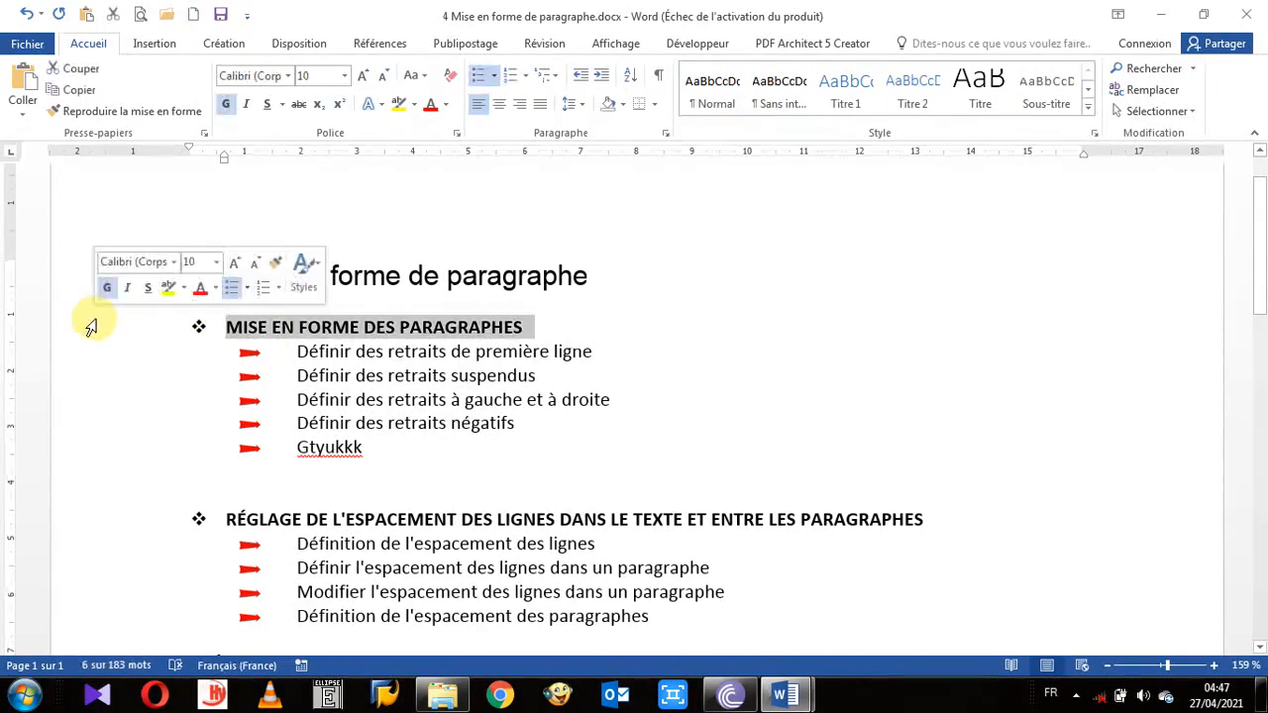
pyautogui.click(555, 76)
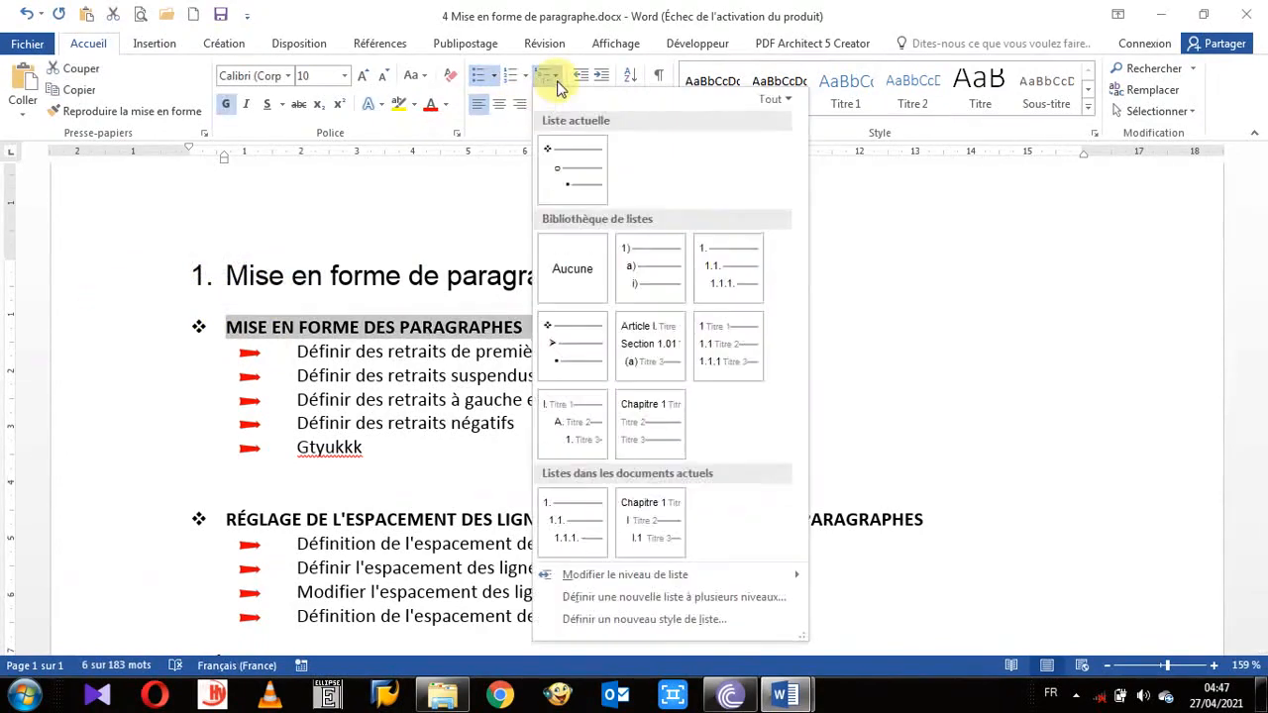
pyautogui.click(738, 277)
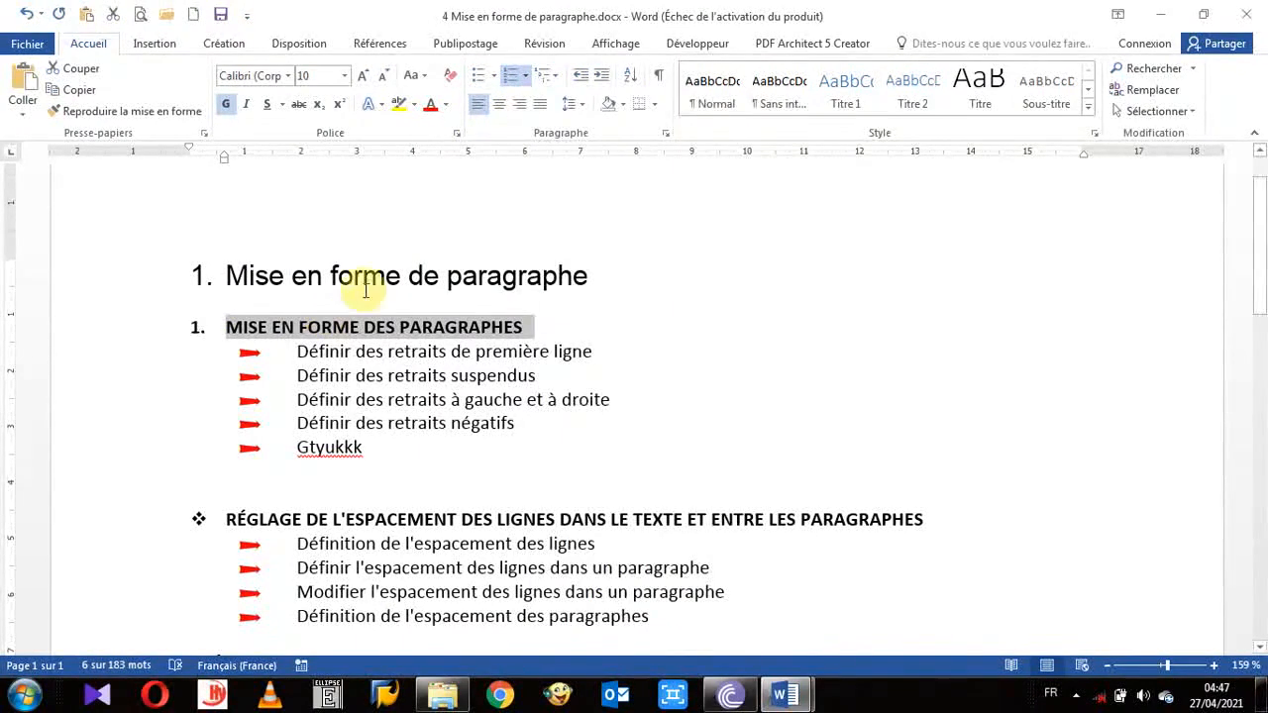
pyautogui.click(555, 79)
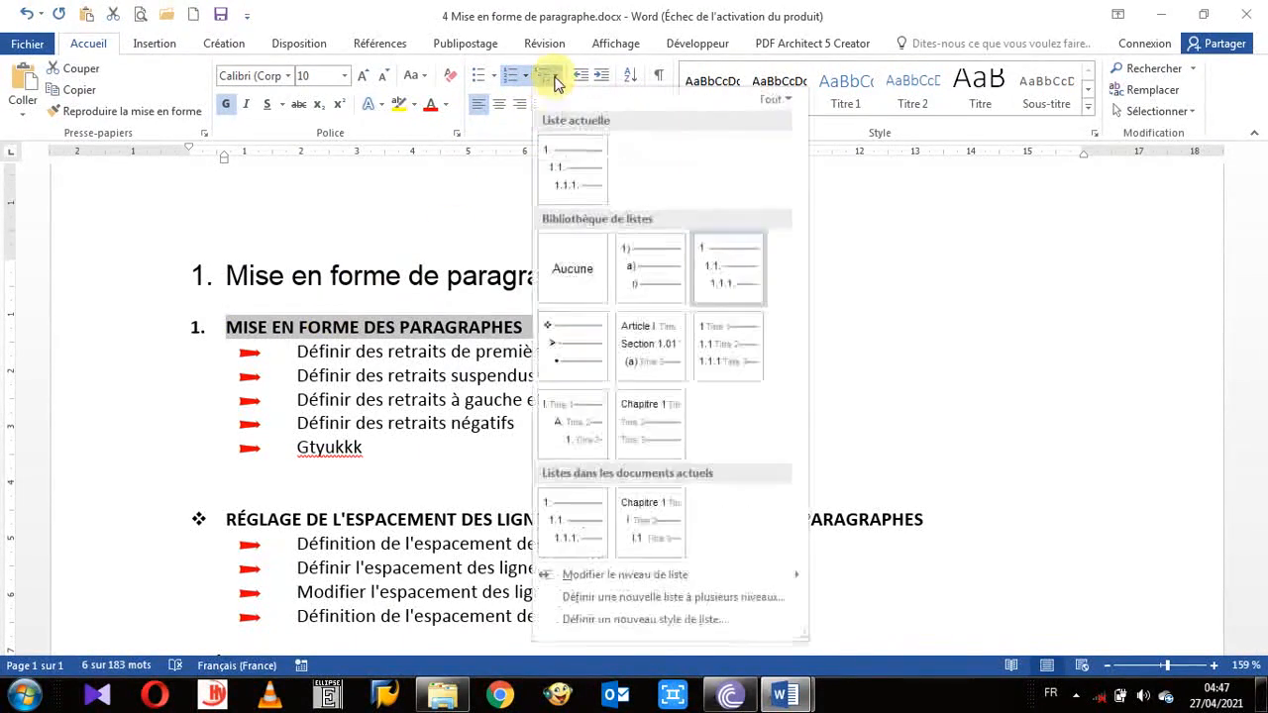
pyautogui.moveTo(614, 585)
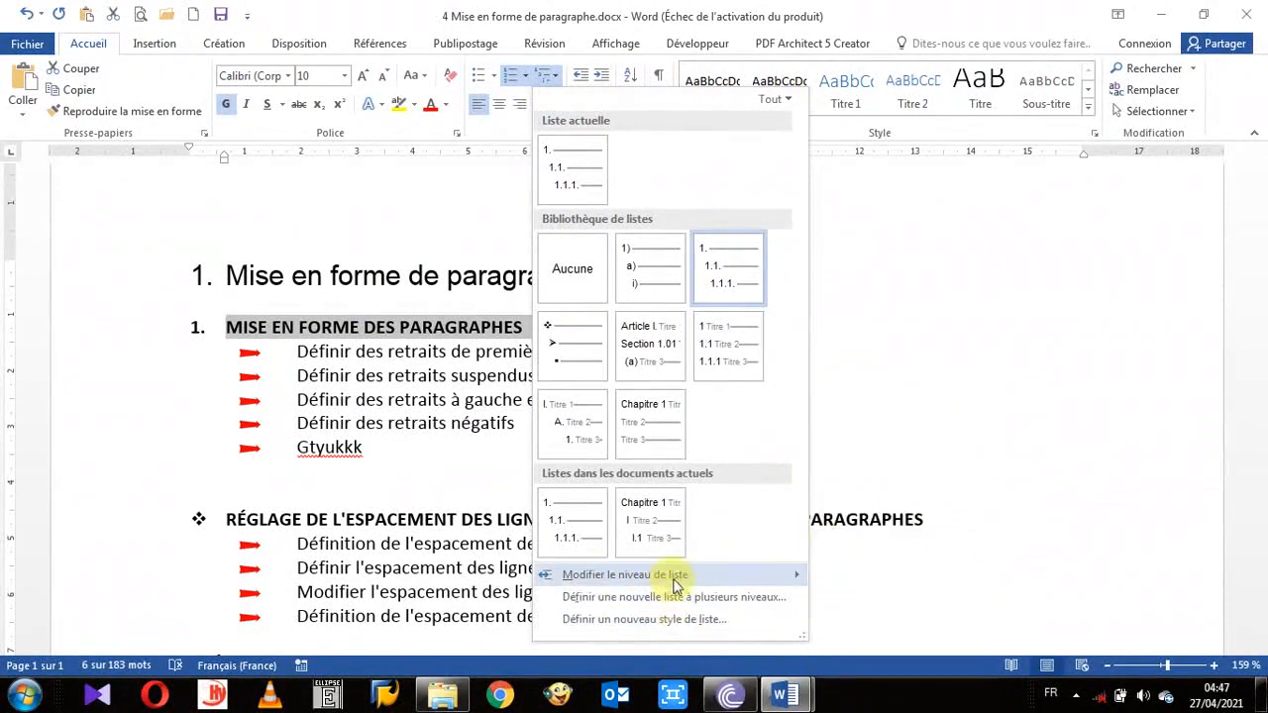
pyautogui.moveTo(677, 582)
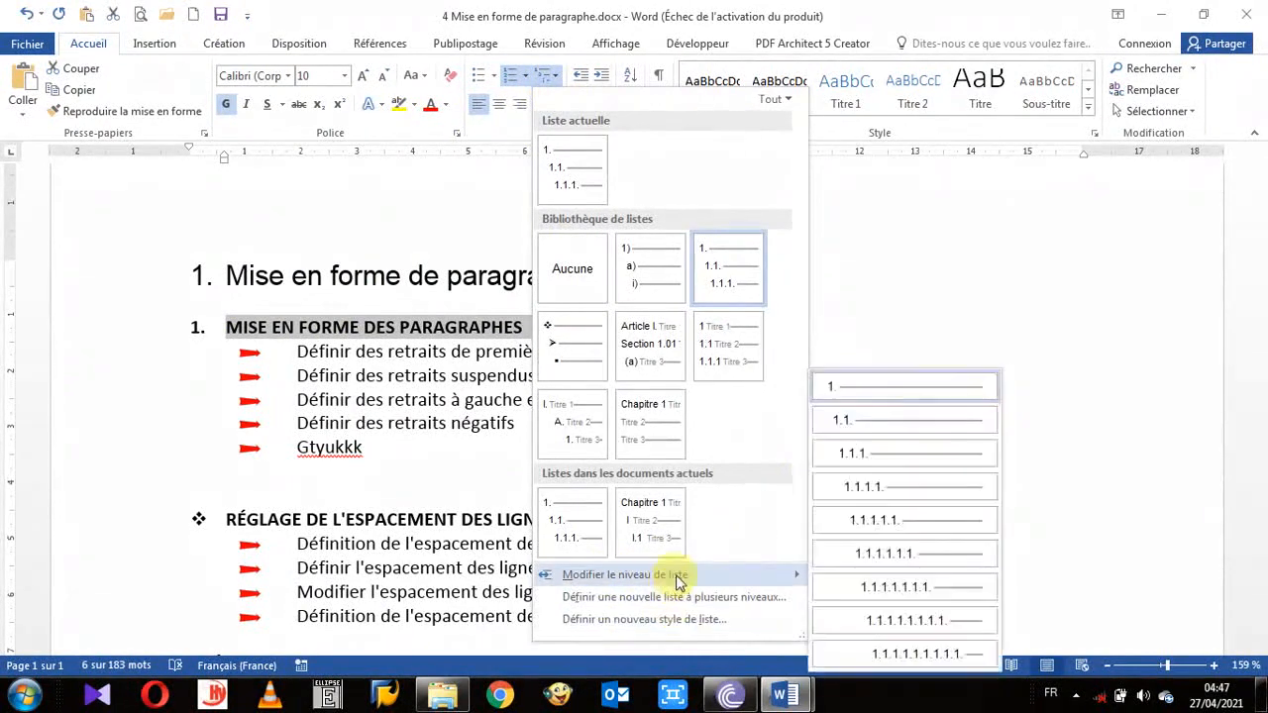
pyautogui.click(877, 432)
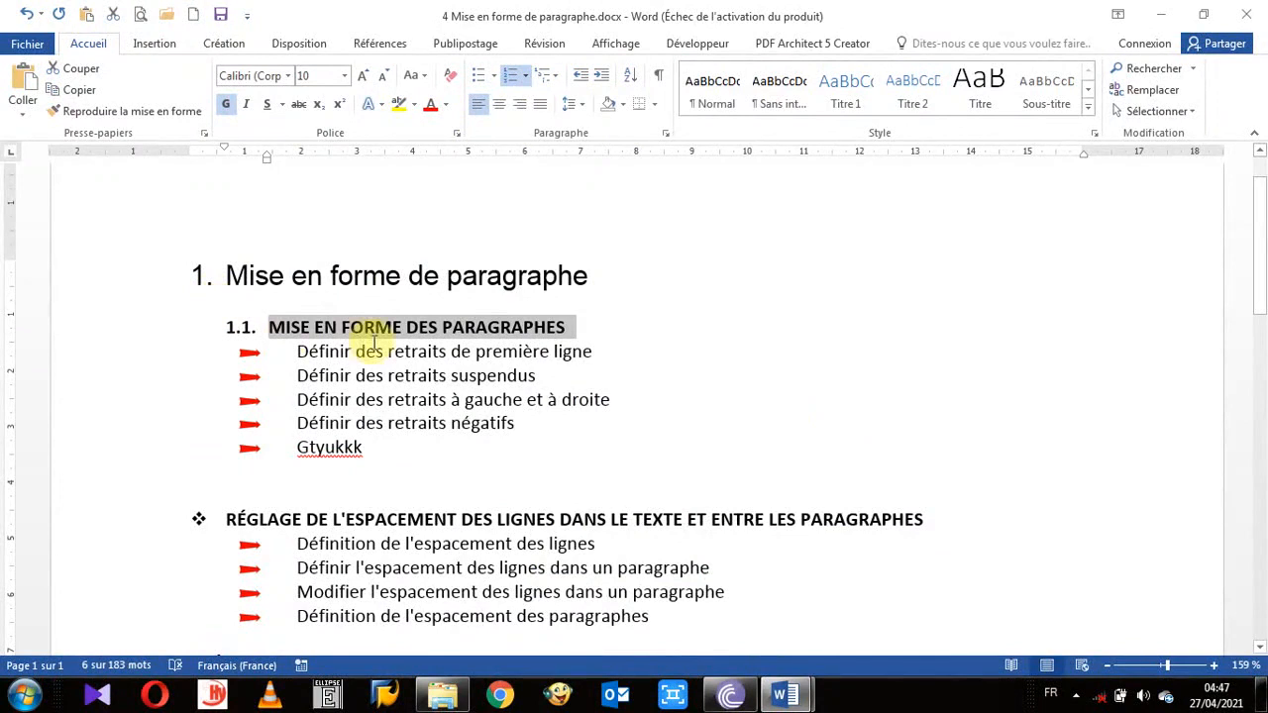
# Copy the formatting of the heading "MISE EN FORME DES PARAGRAPHES" to its five sub-items and demote them to level 1.1.1
pyautogui.click(90, 111)
pyautogui.moveTo(145, 355); pyautogui.dragTo(158, 446)
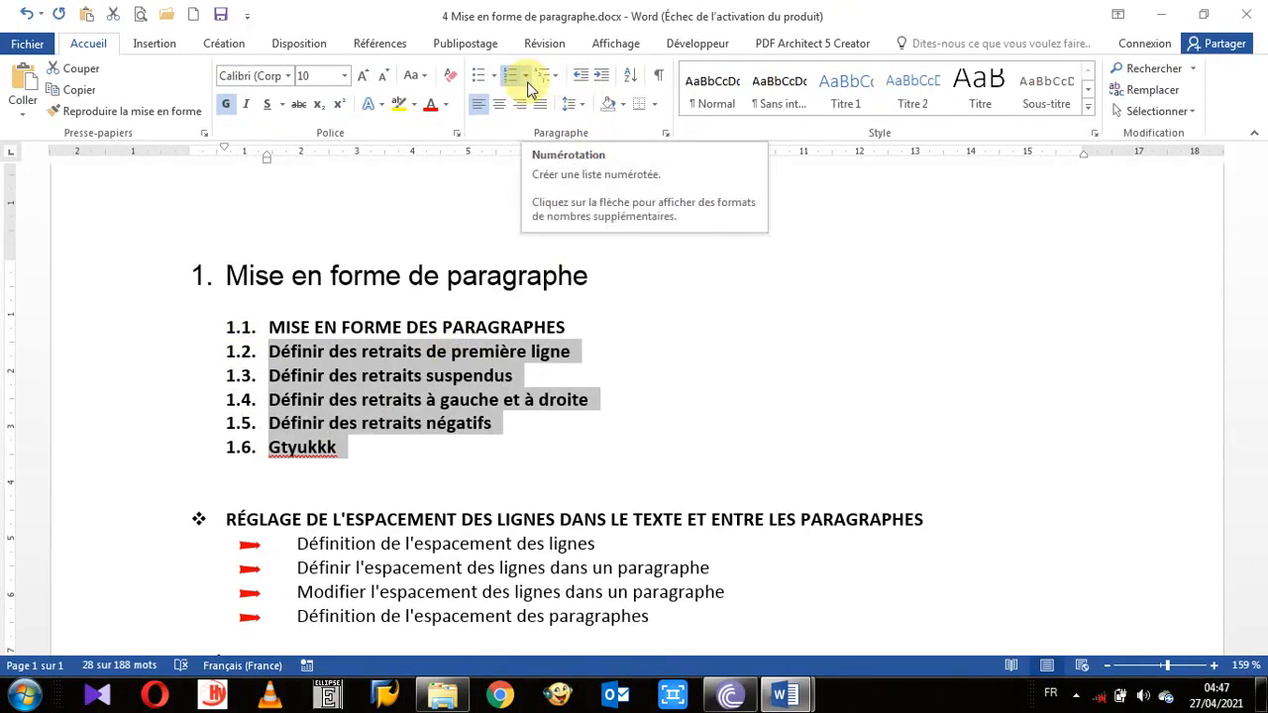
pyautogui.press('Tab')
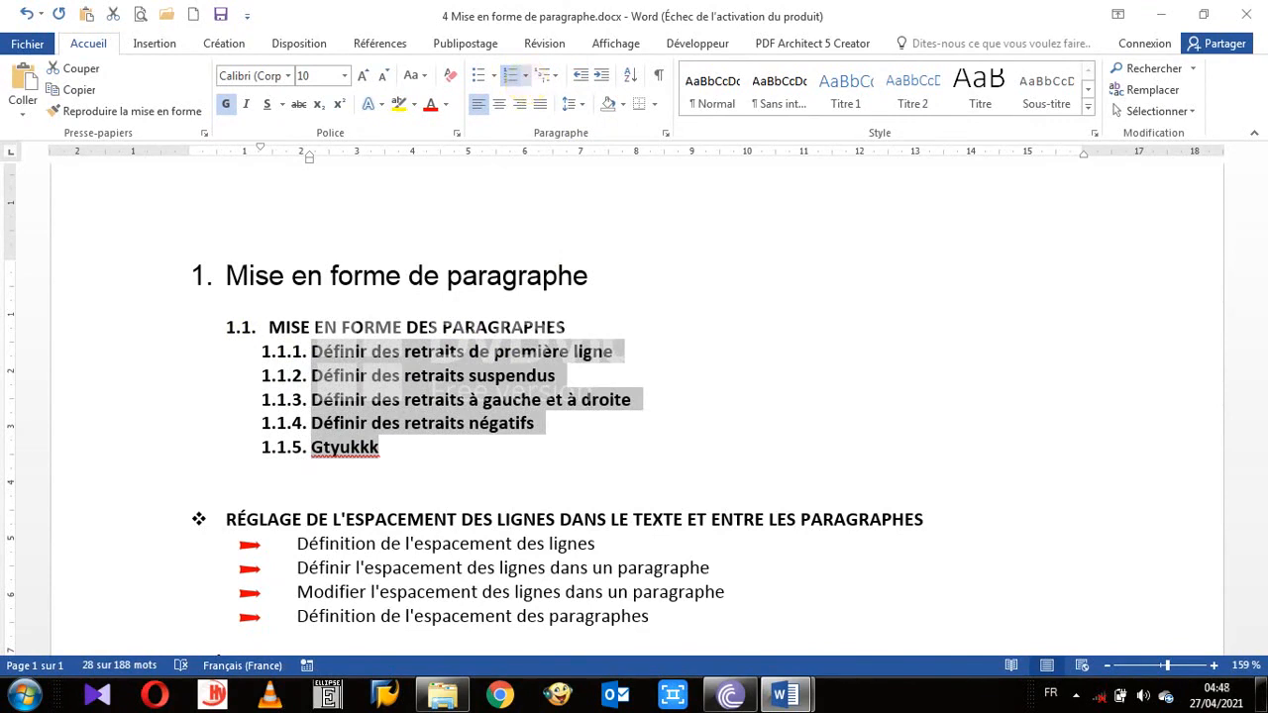
# Delete the five sub-items, undo that deletion and promote them by two list levels
pyautogui.press('Delete')
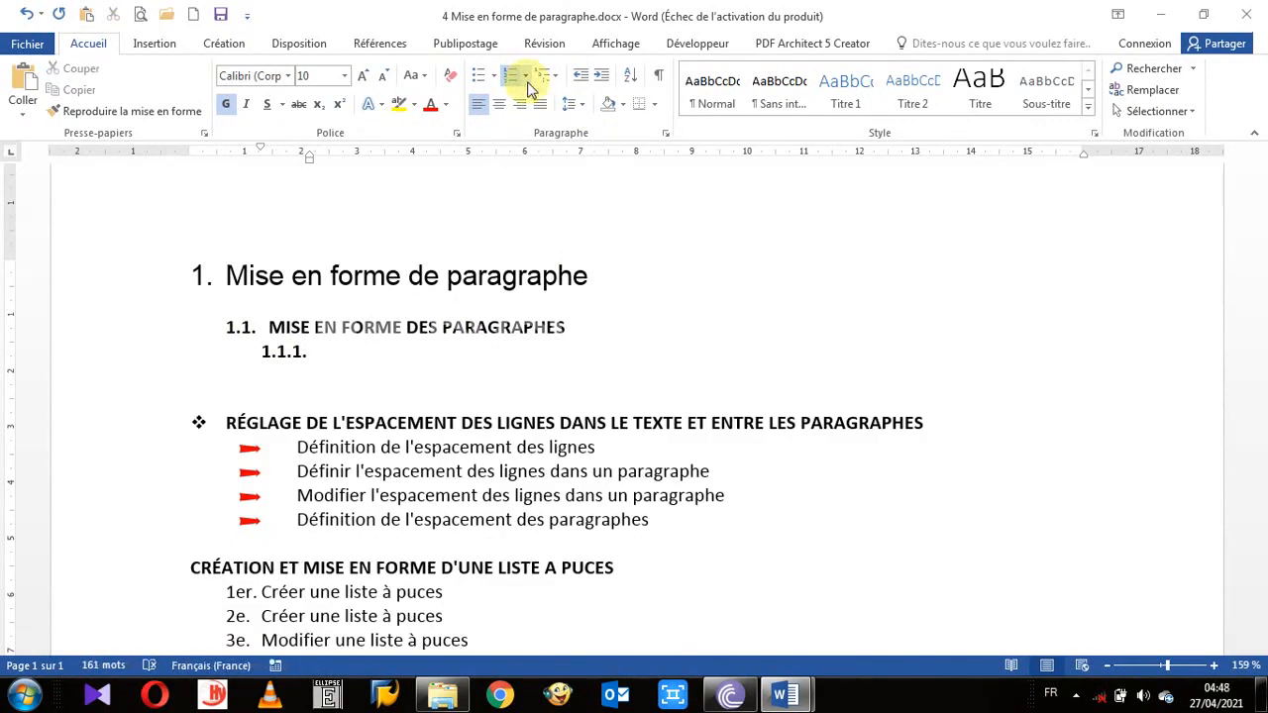
pyautogui.hotkey('ctrl', 'z')
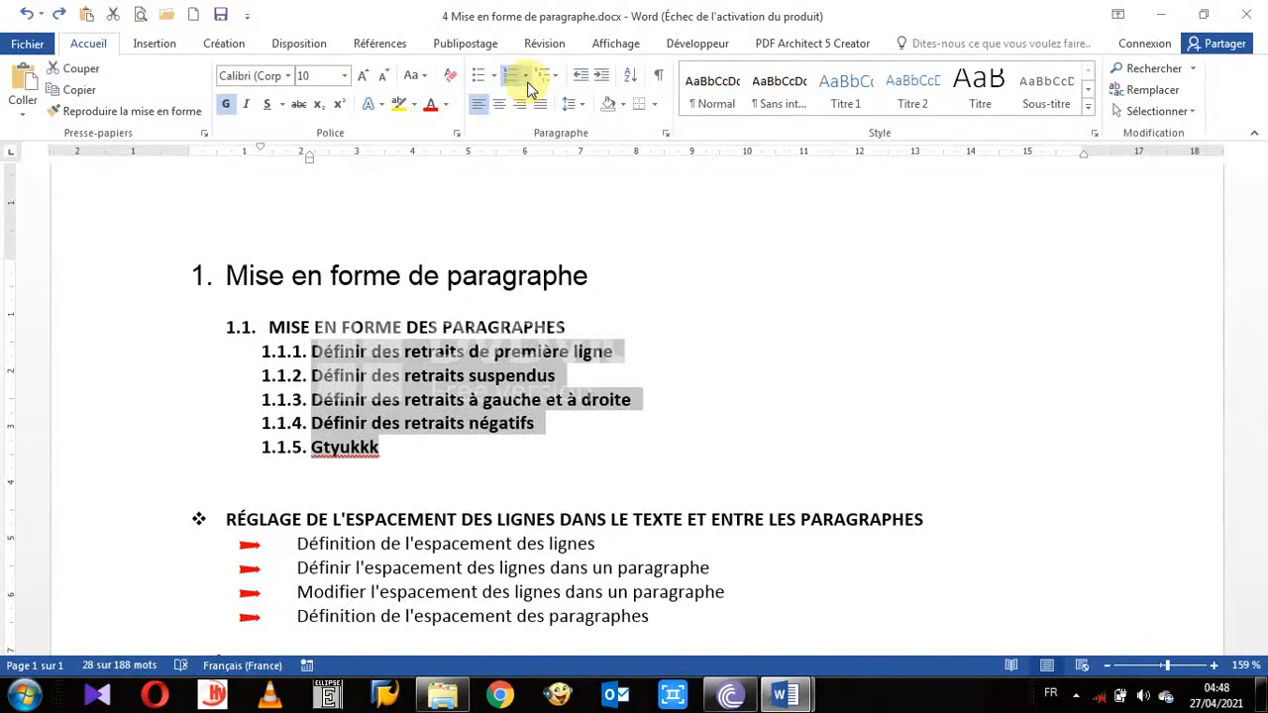
pyautogui.hotkey('shift', 'Tab')
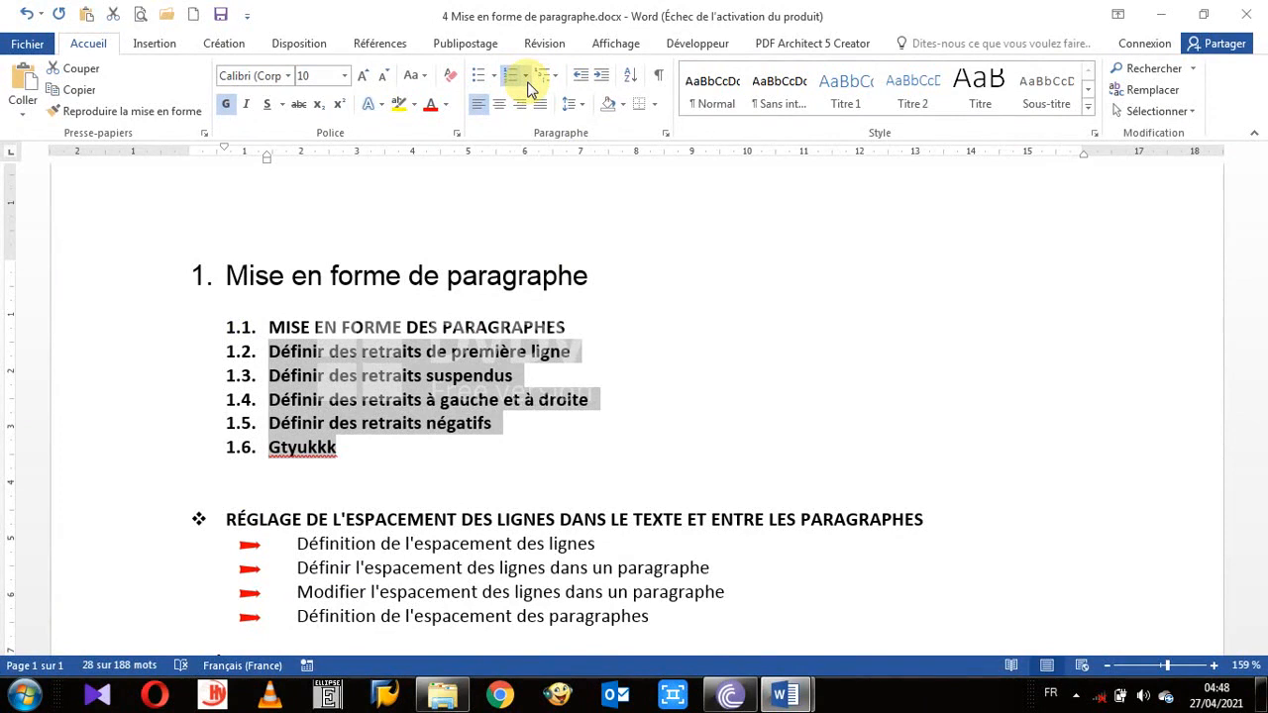
pyautogui.hotkey('shift', 'Tab')
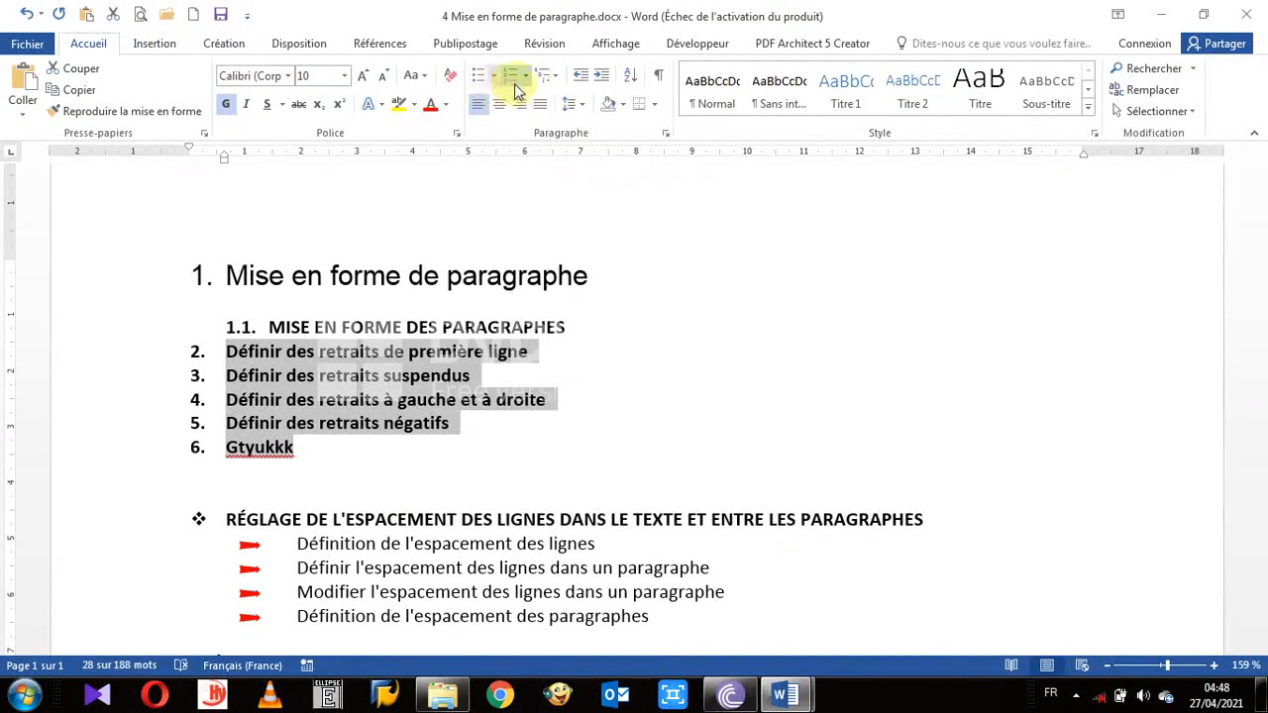
# Set the list level of the five sub-items under "MISE EN FORME DES PARAGRAPHES" to 1.1.1. and remove their bold formatting
pyautogui.click(527, 79)
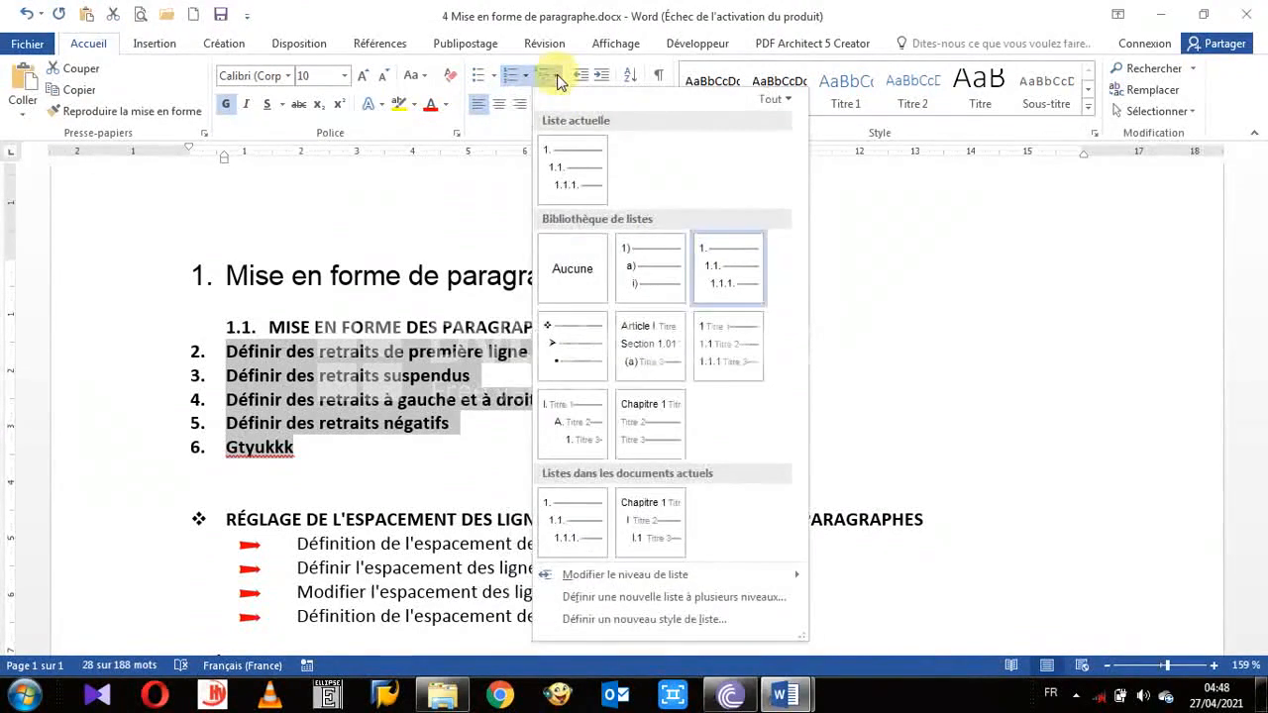
pyautogui.moveTo(623, 576)
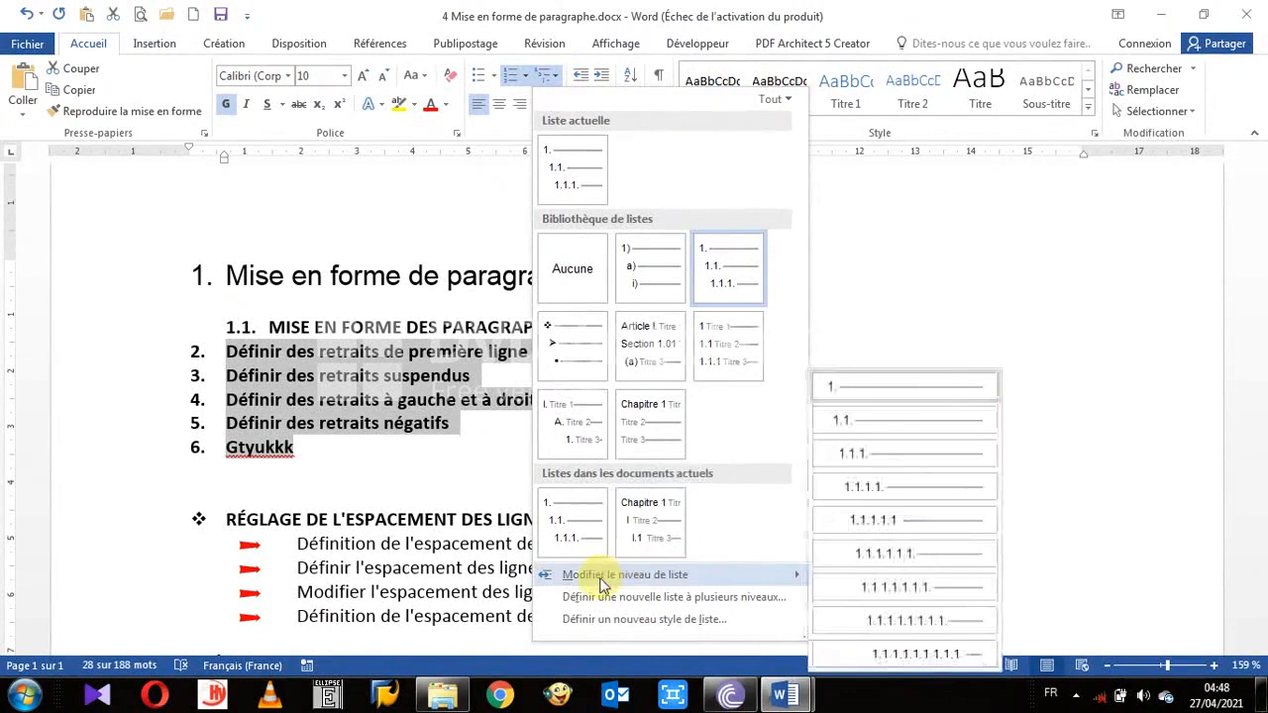
pyautogui.click(871, 451)
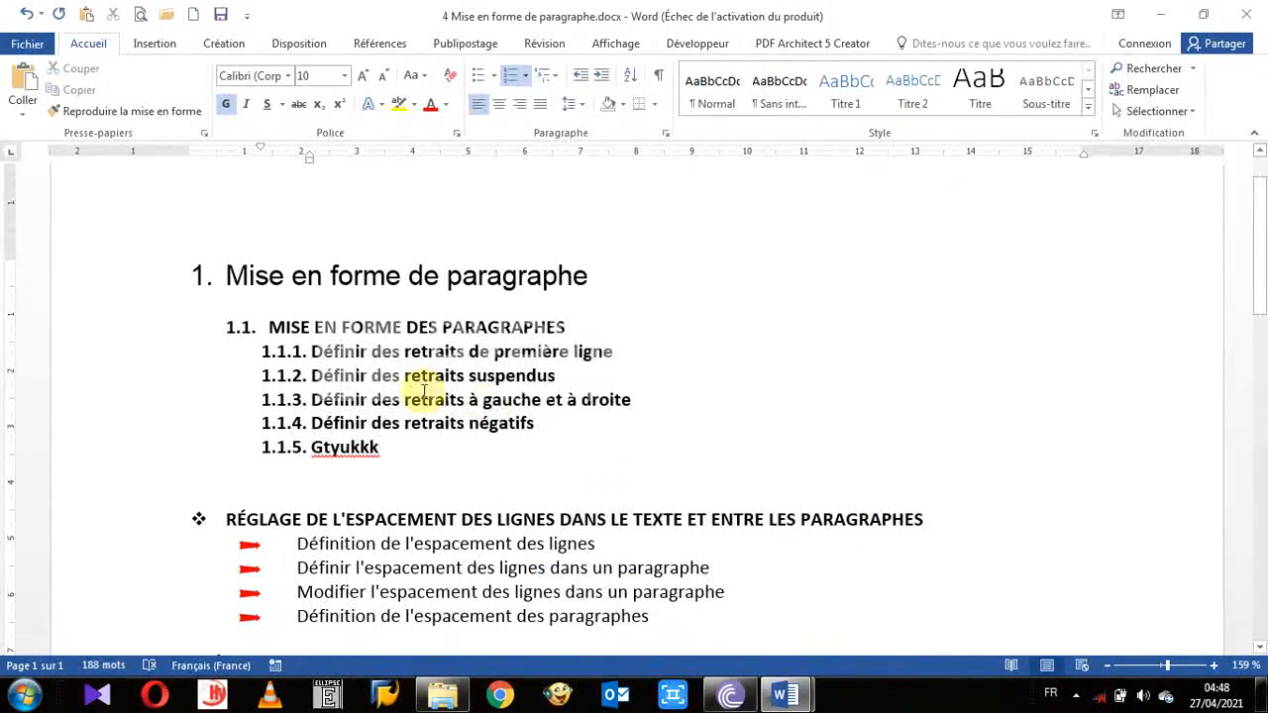
pyautogui.moveTo(108, 353); pyautogui.dragTo(125, 452)
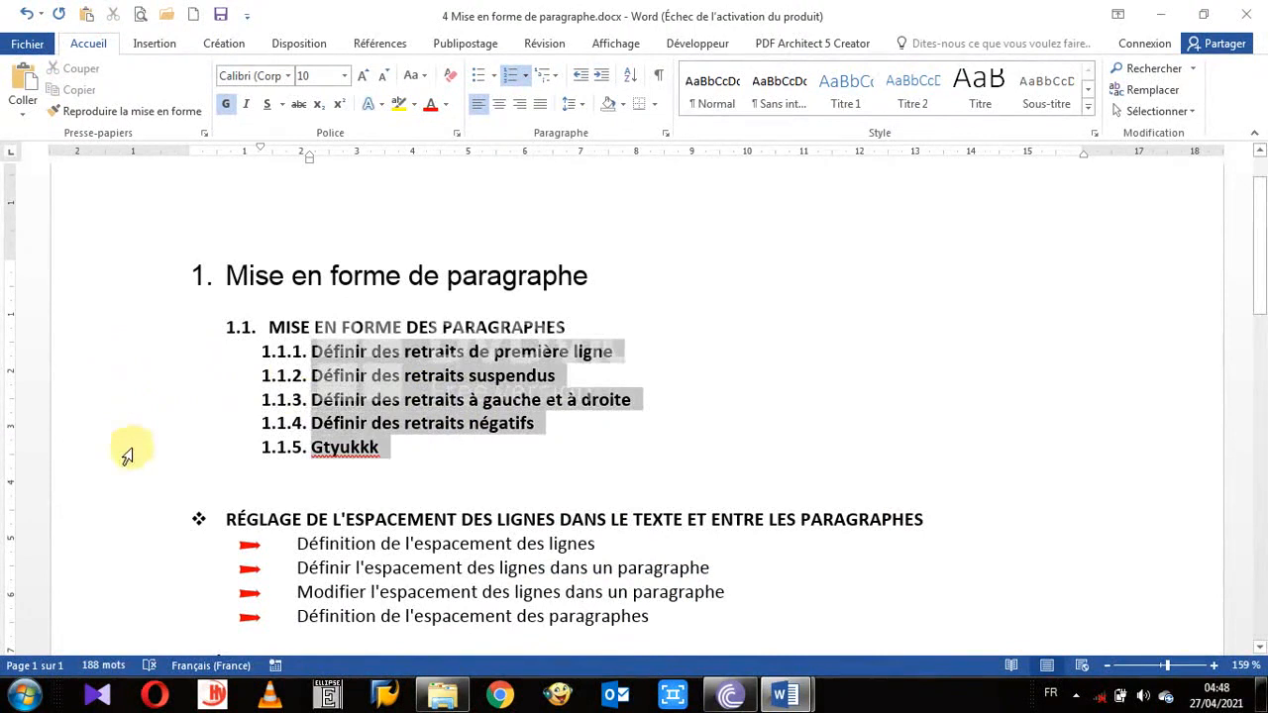
pyautogui.click(151, 424)
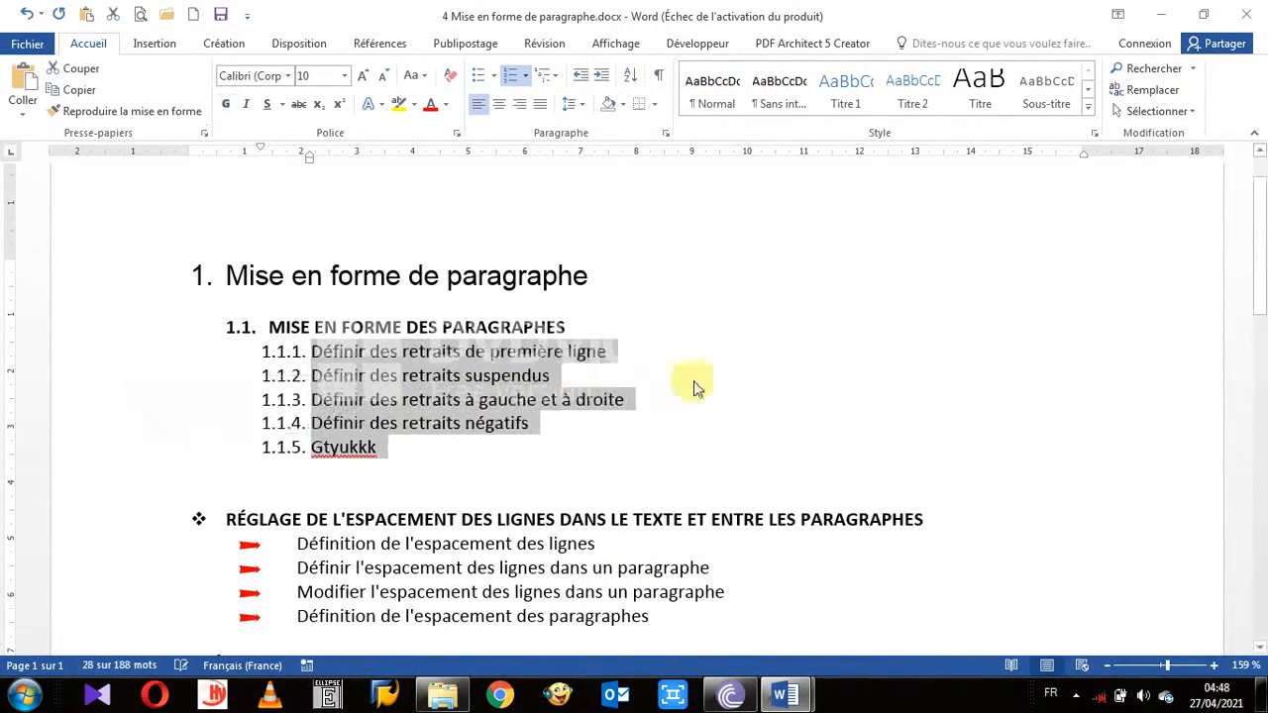
pyautogui.click(693, 383)
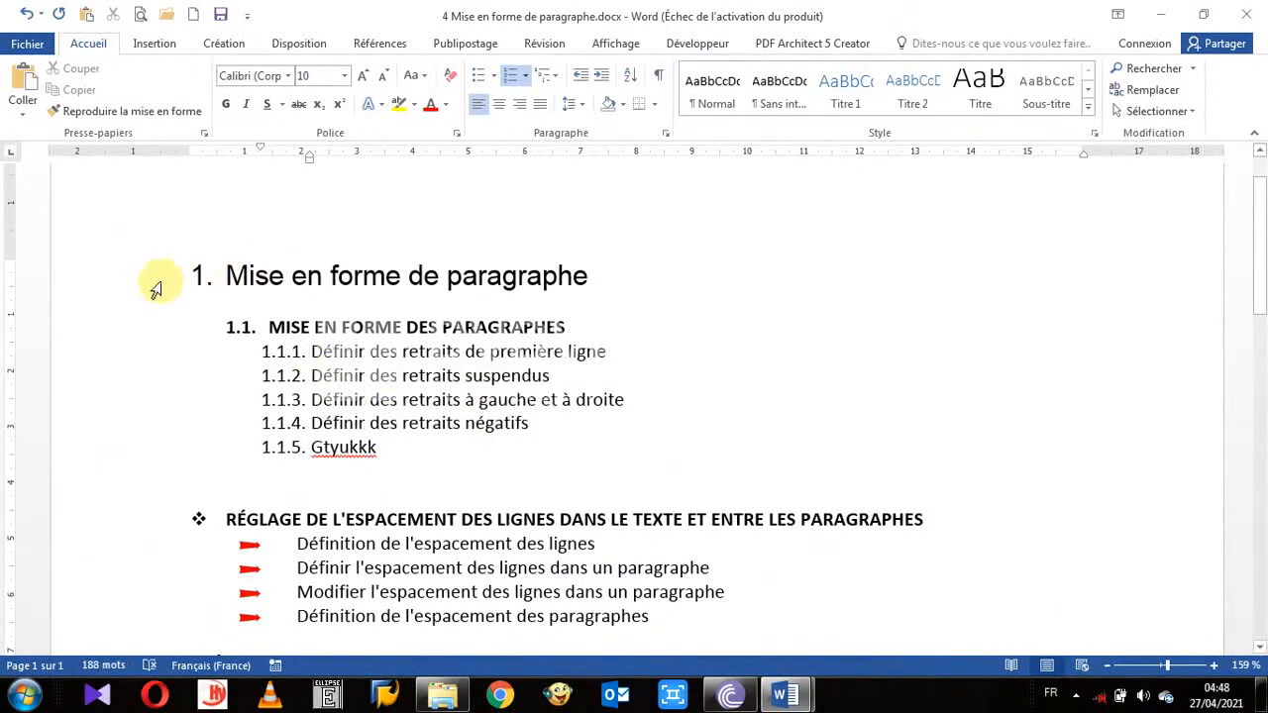
# Examine the numbering of the title, the heading "MISE EN FORME DES PARAGRAPHES" and its first sub-item
pyautogui.click(156, 288)
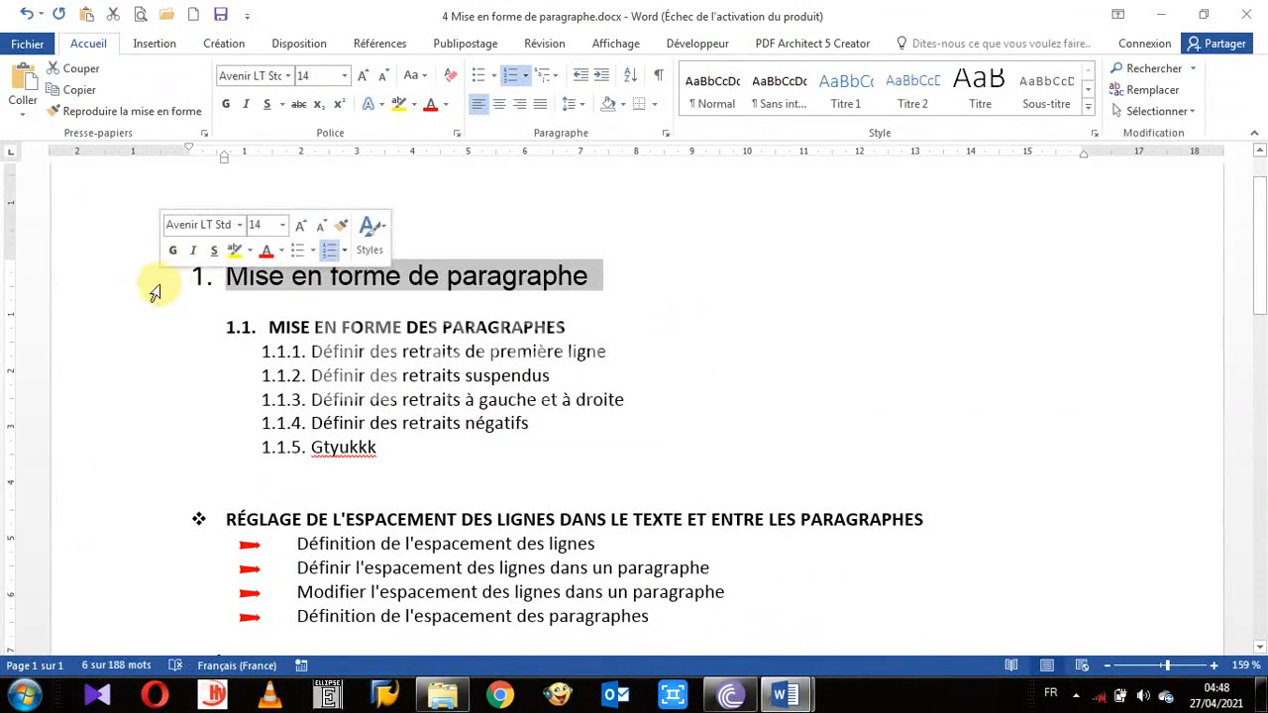
pyautogui.click(145, 333)
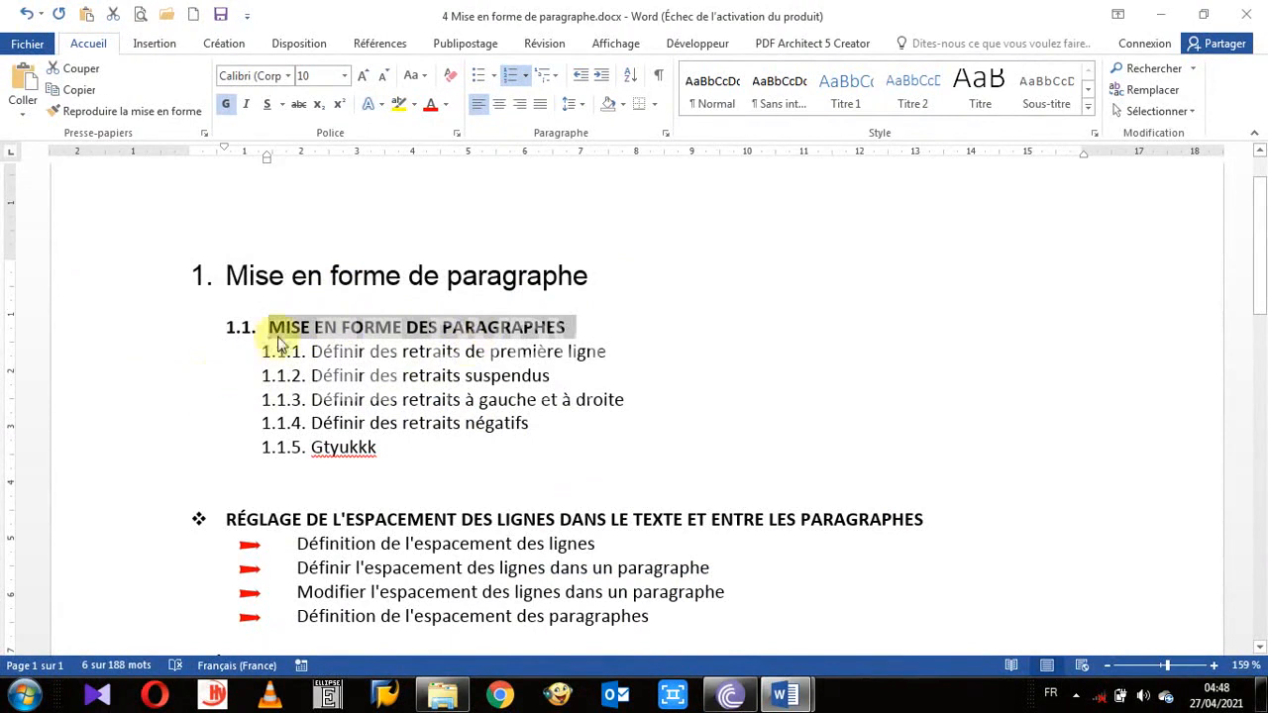
pyautogui.click(144, 362)
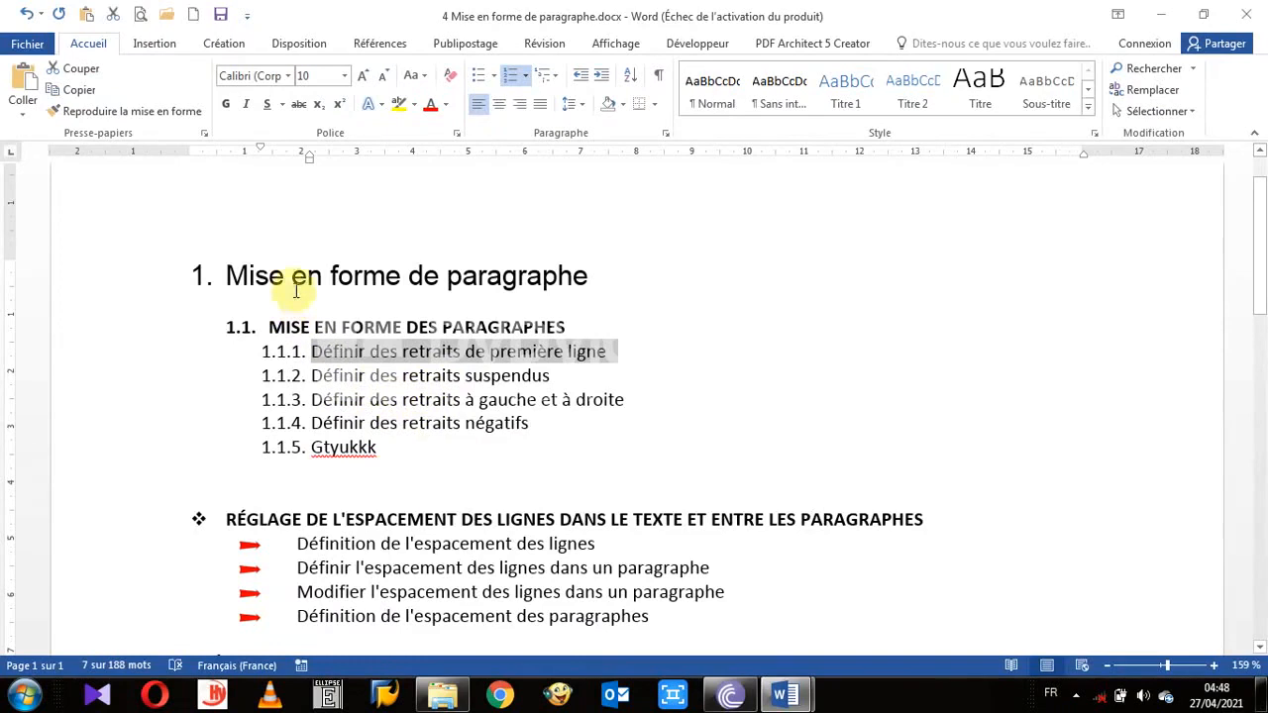
pyautogui.scroll(-1, 227, 413)
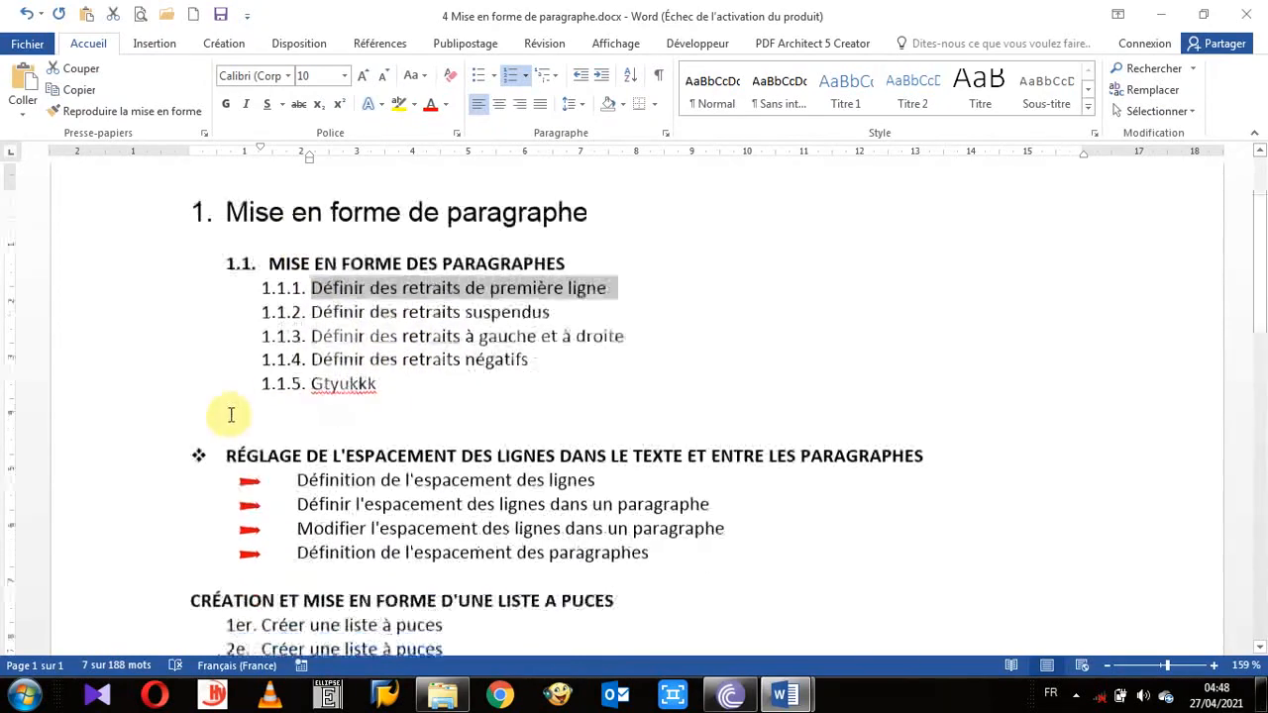
pyautogui.click(234, 402)
pyautogui.scroll(1, 253, 352)
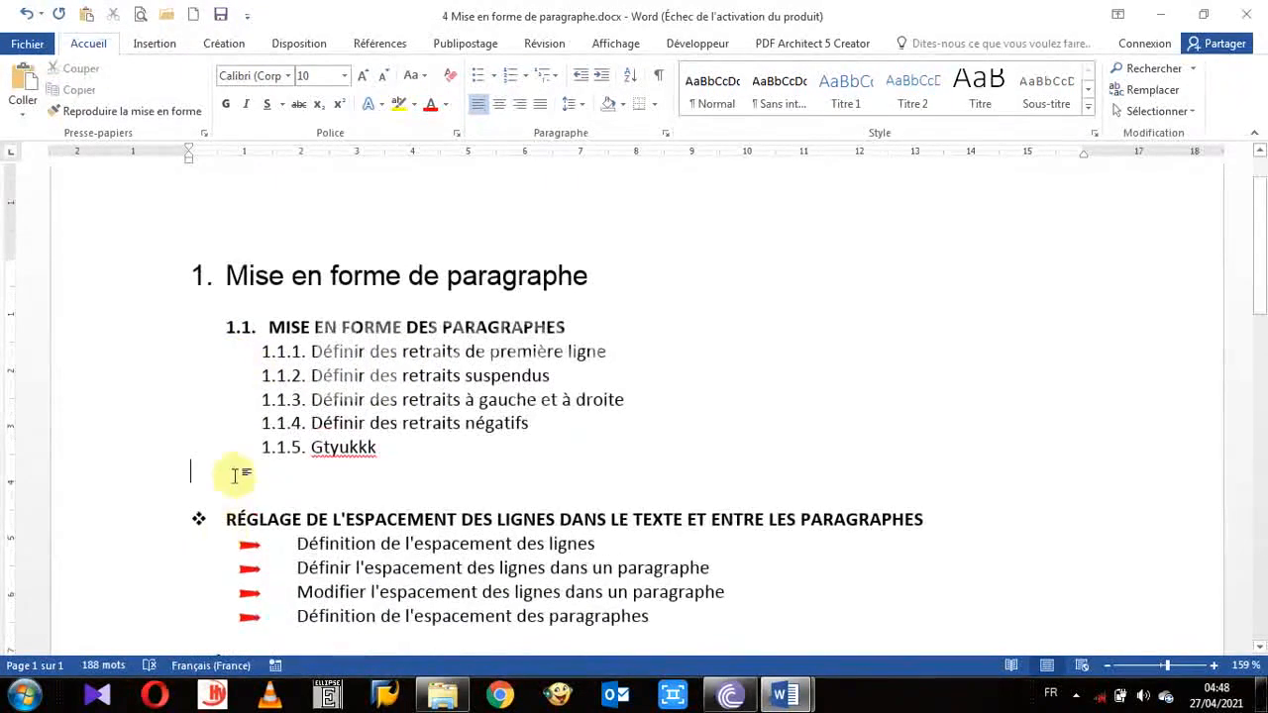
# Copy the formatting of the heading "MISE EN FORME DES PARAGRAPHES" to the heading starting with "RÉGLAGE DE L'ESPACEMENT DES LIGNES"
pyautogui.click(106, 334)
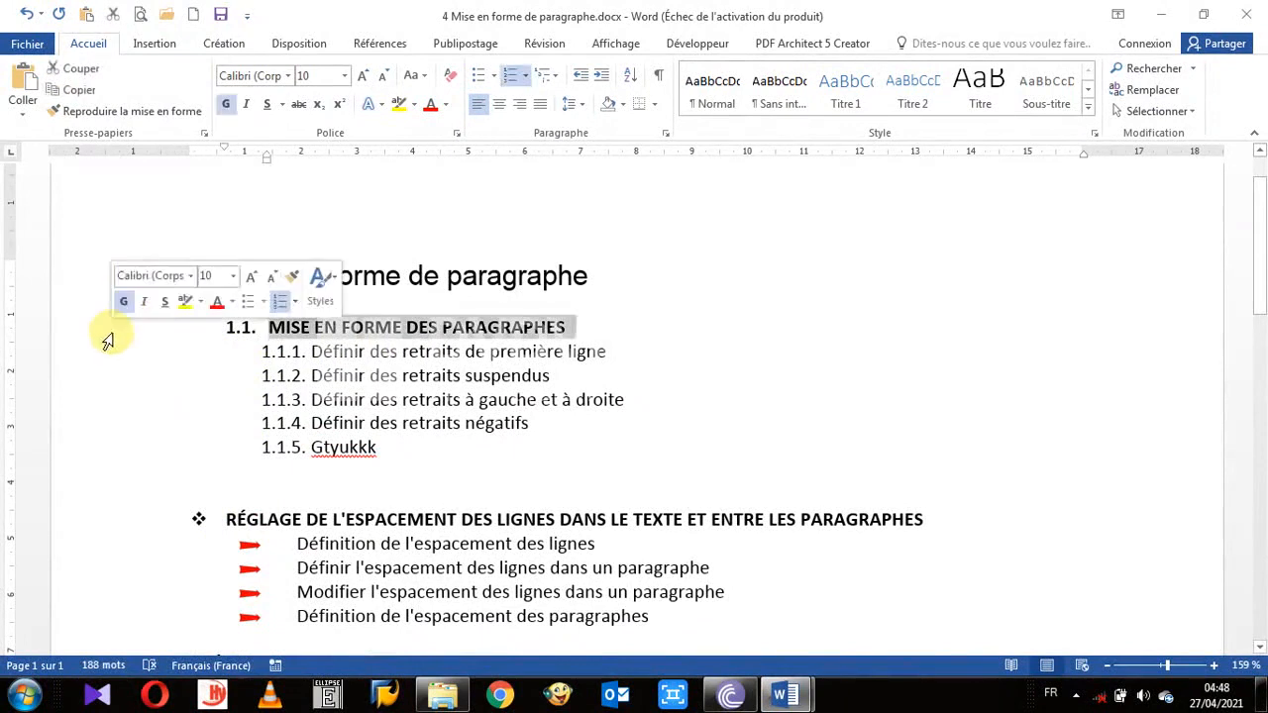
pyautogui.click(292, 284)
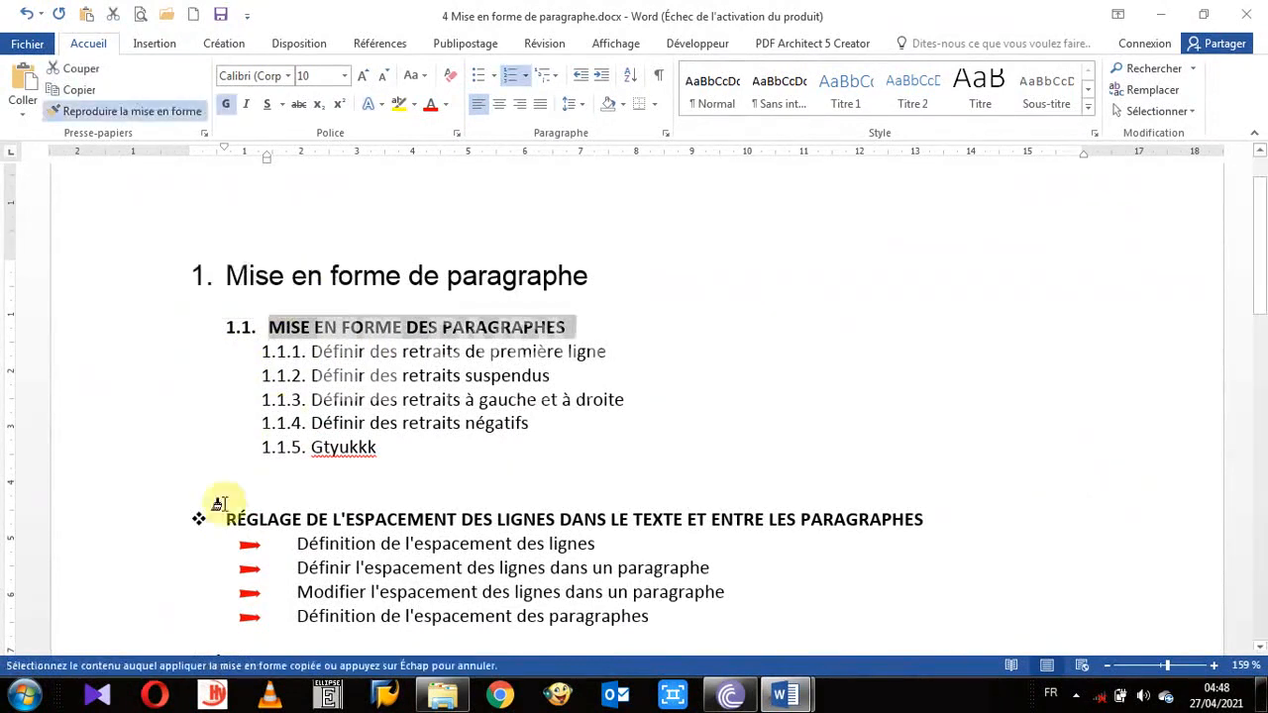
pyautogui.click(160, 518)
pyautogui.click(530, 463)
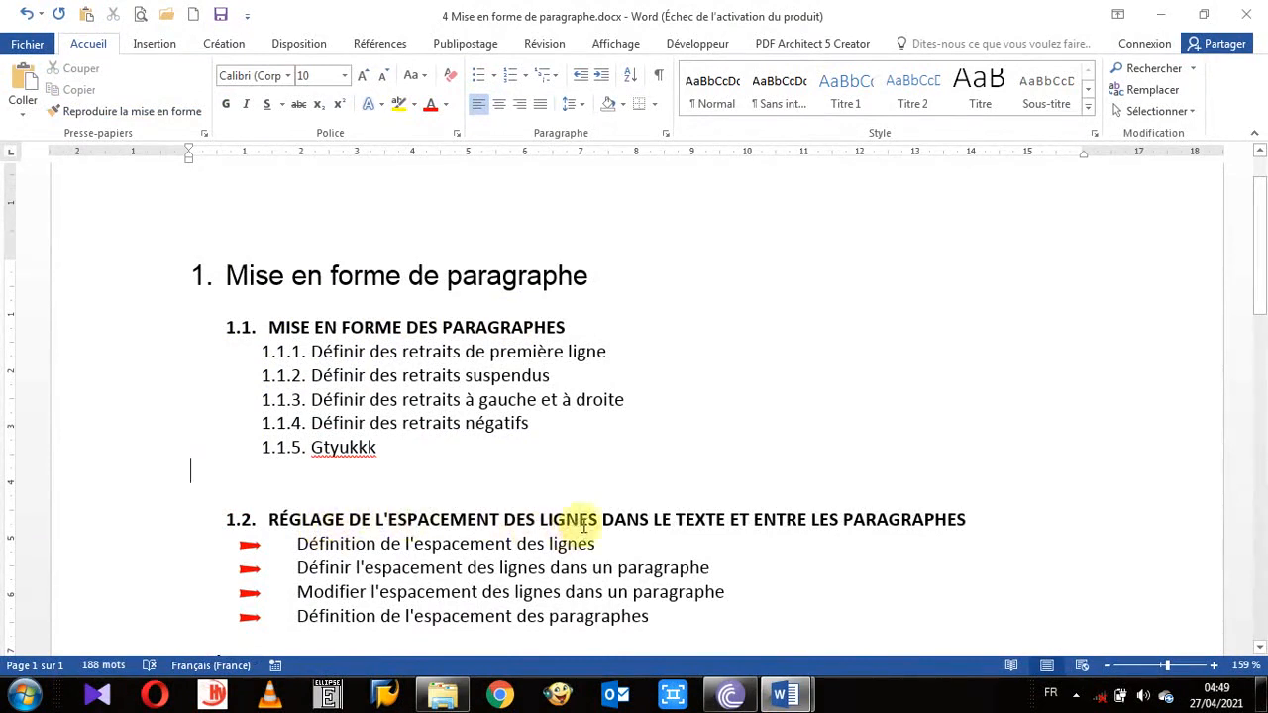
# Copy the formatting of "Définir des retraits de première ligne" to the four arrow-bulleted items under the "RÉGLAGE DE L'ESPACEMENT" heading
pyautogui.scroll(-1, 574, 520)
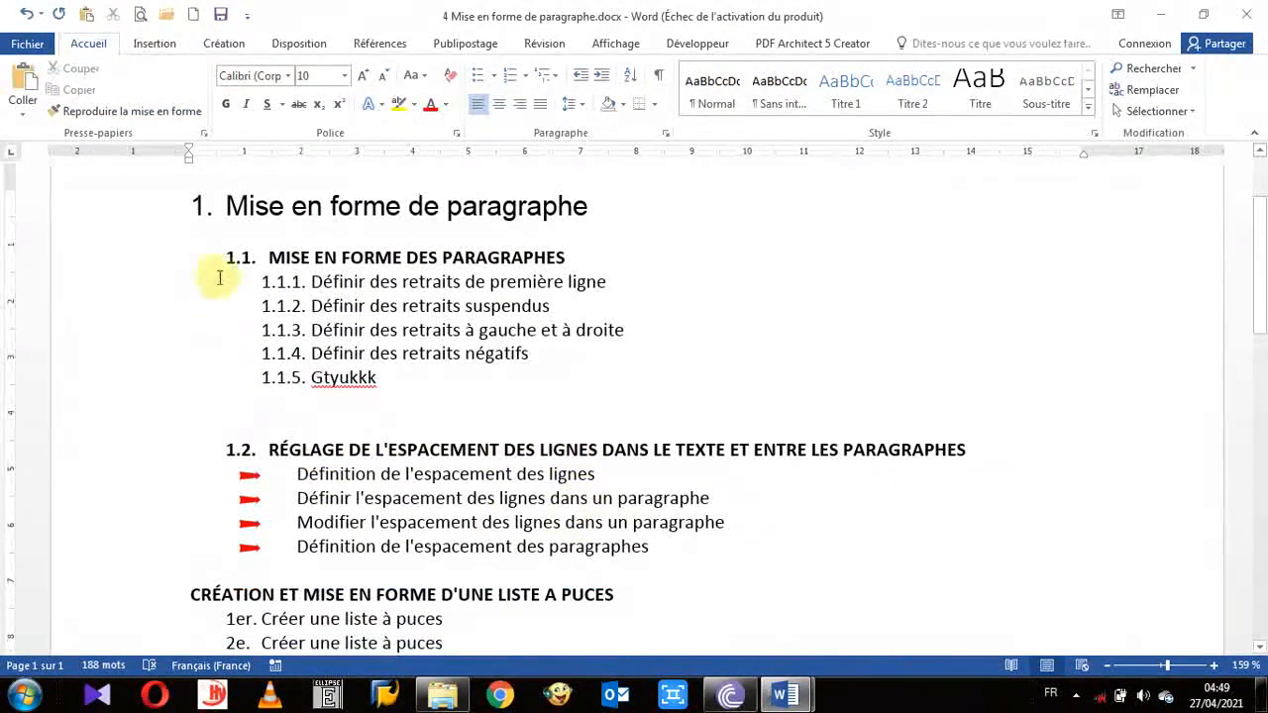
pyautogui.click(159, 285)
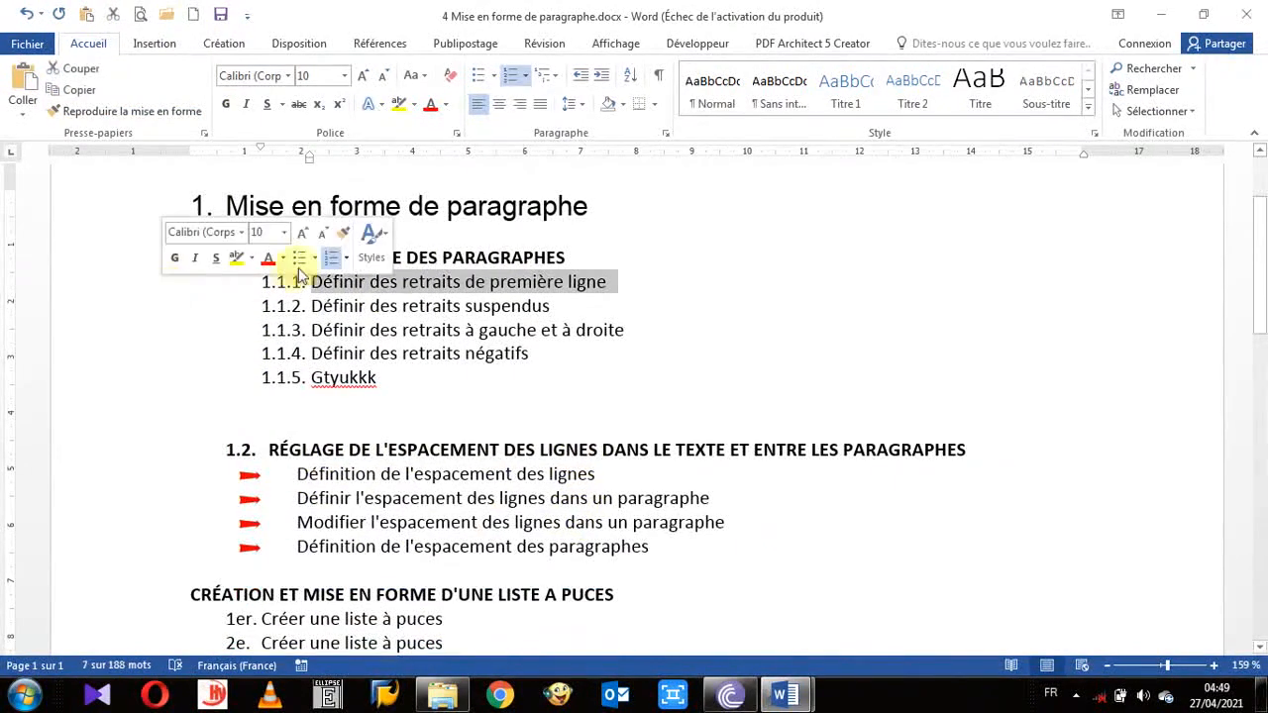
pyautogui.click(340, 236)
pyautogui.moveTo(193, 483); pyautogui.dragTo(212, 550)
pyautogui.click(351, 498)
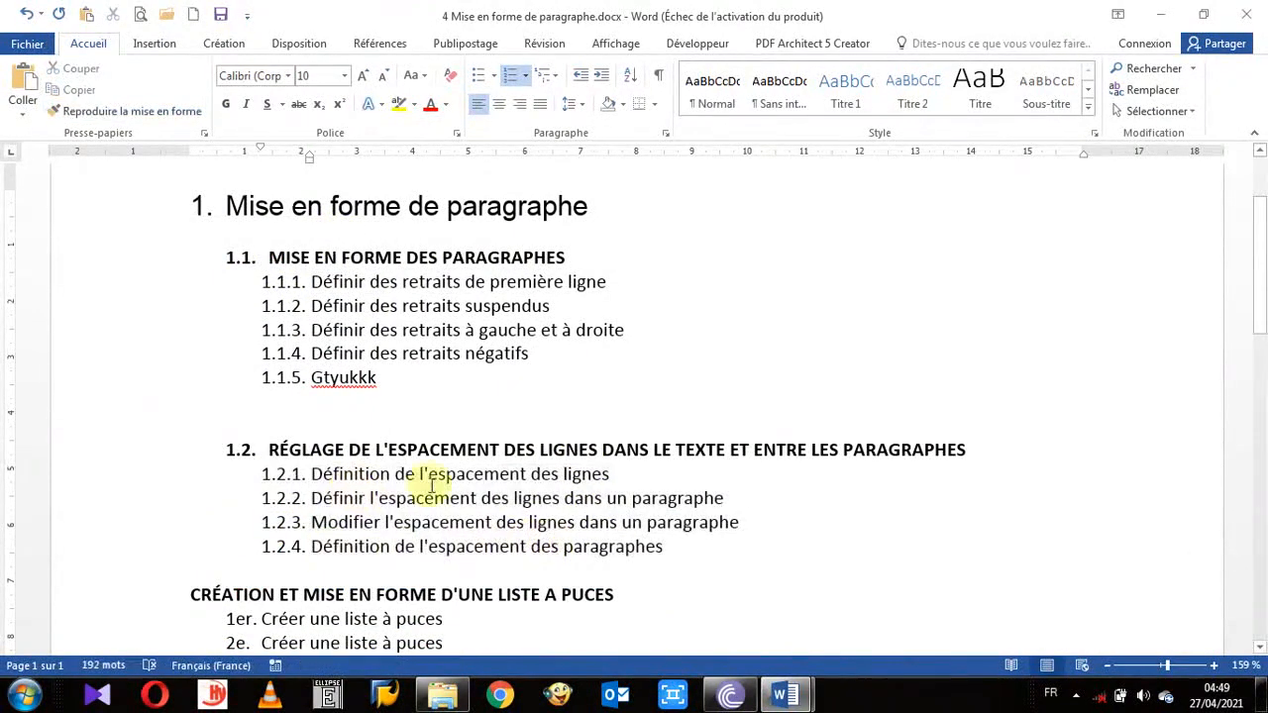
# Delete one of the blank lines between "Gtyukkk" and the "RÉGLAGE DE L'ESPACEMENT" heading, and review the numbering of both sections
pyautogui.click(323, 412)
pyautogui.press('Delete')
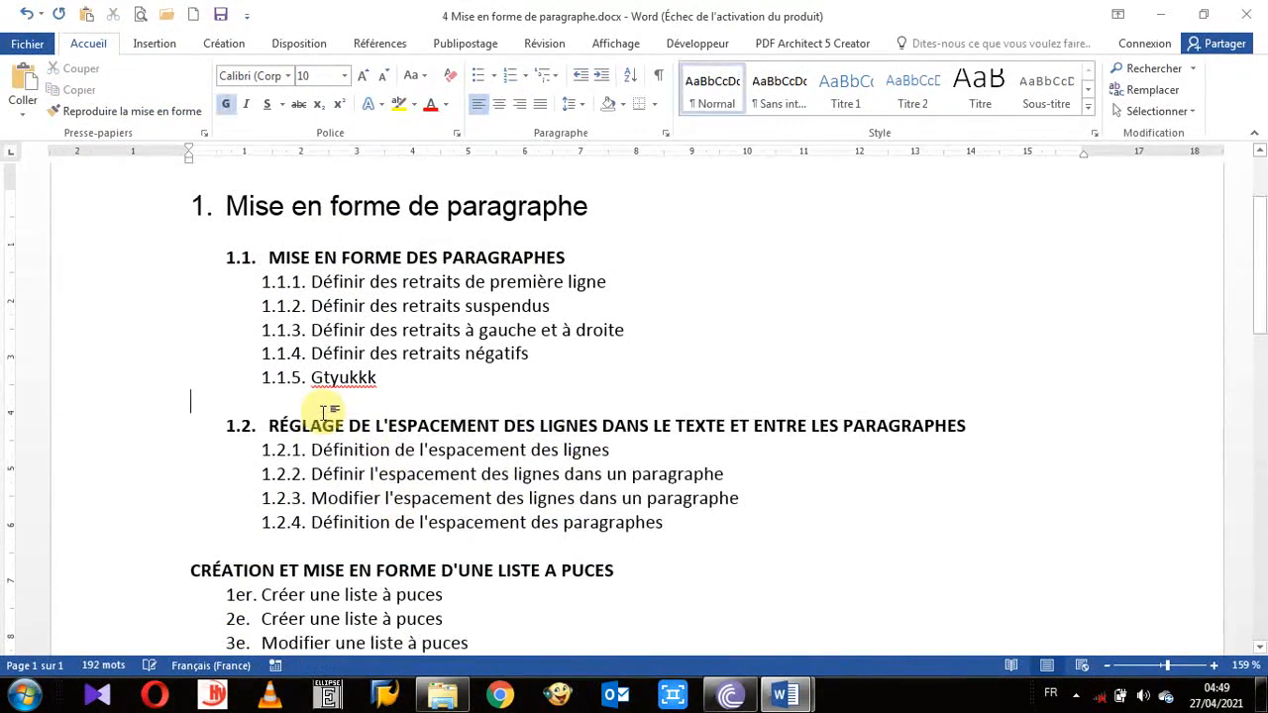
pyautogui.scroll(1, 351, 387)
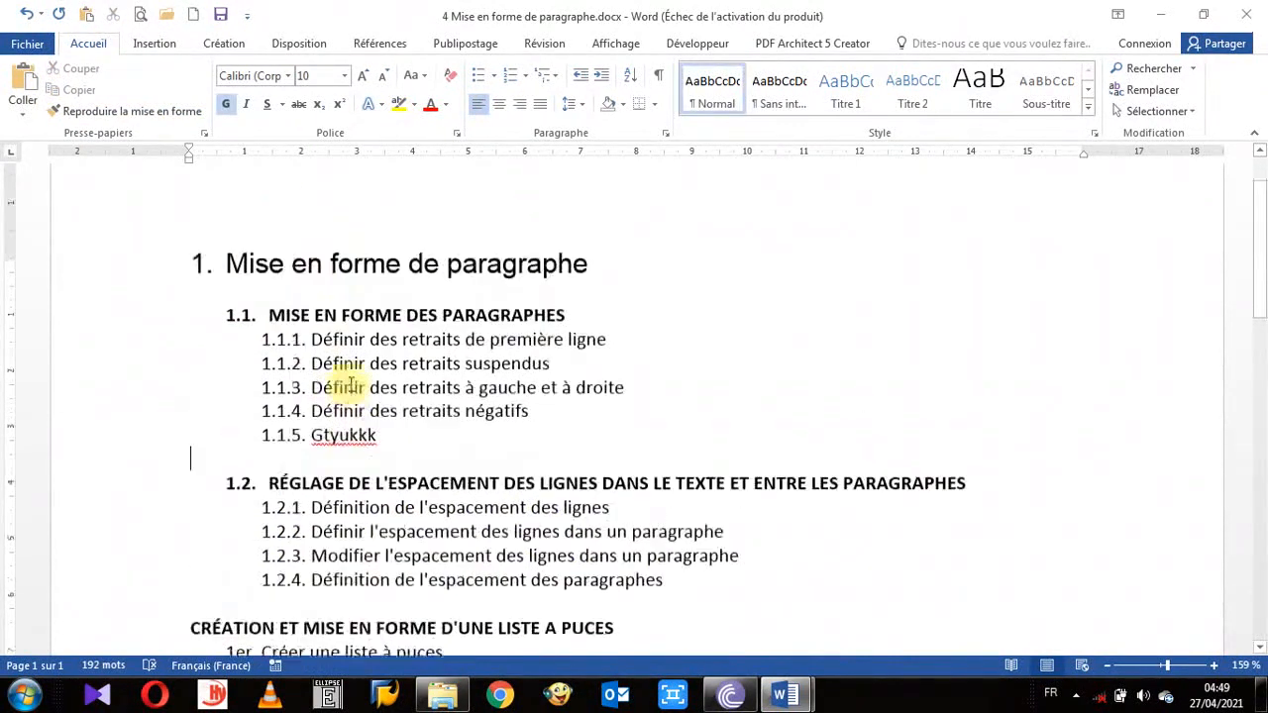
pyautogui.scroll(-1, 342, 385)
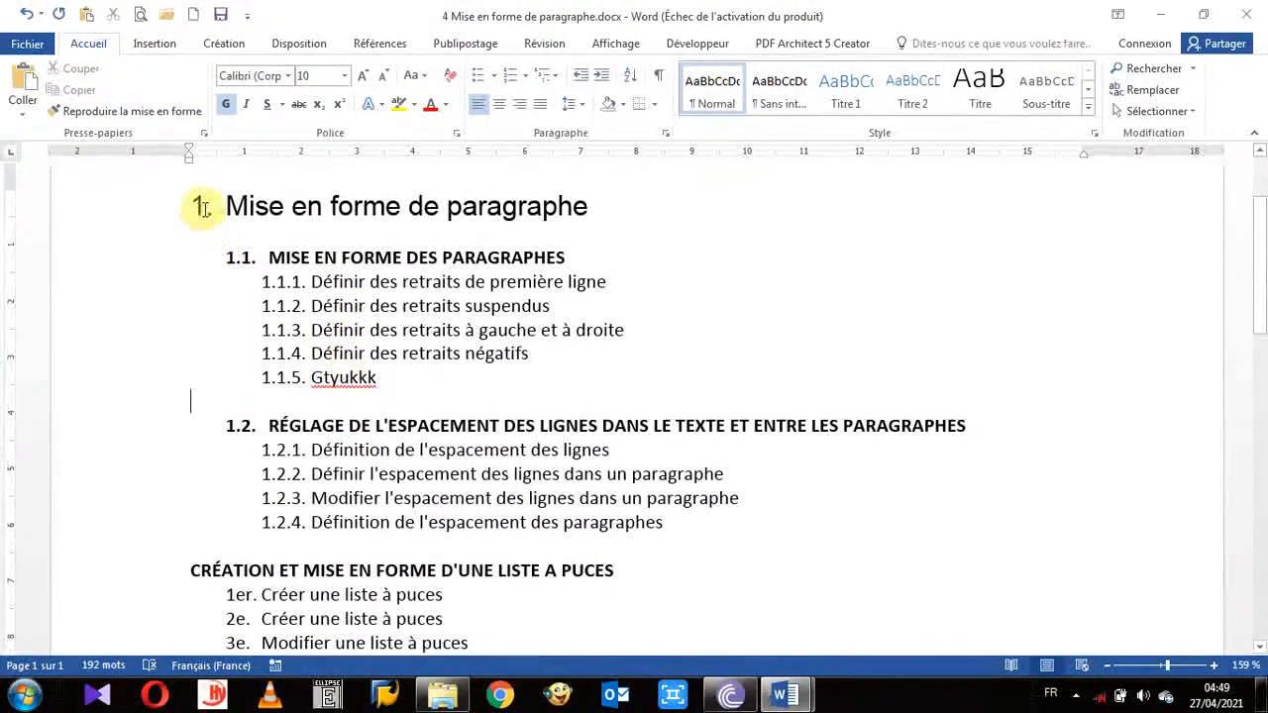
pyautogui.scroll(-1, 333, 511)
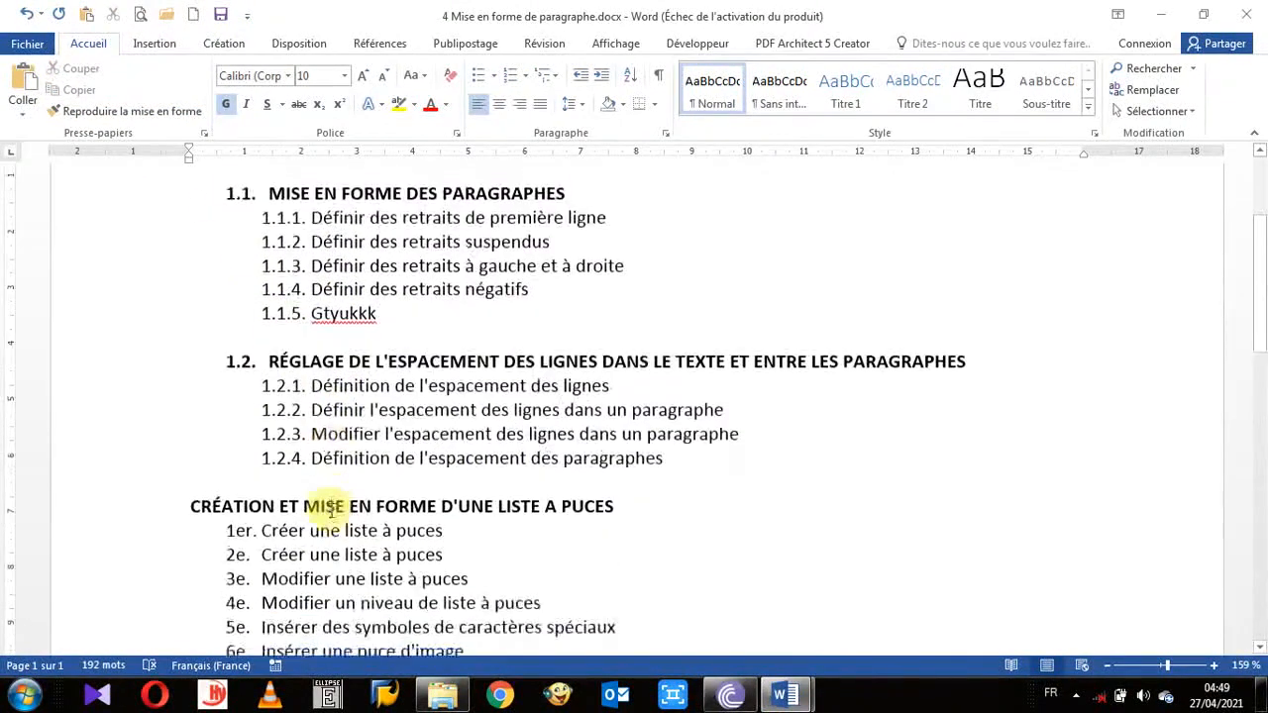
pyautogui.scroll(1, 333, 511)
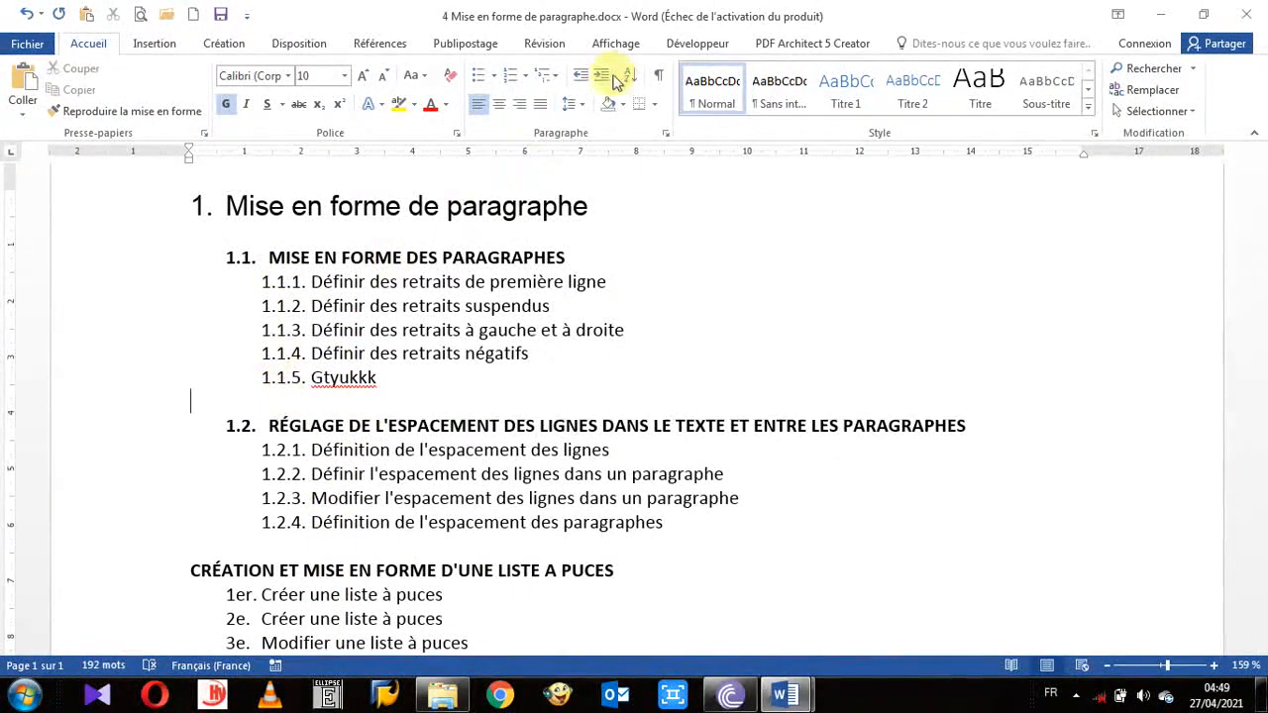
# Clear all formatting from the title "Mise en forme de paragraphe" through the item "Définition de l'espacement des paragraphes"
pyautogui.click(554, 79)
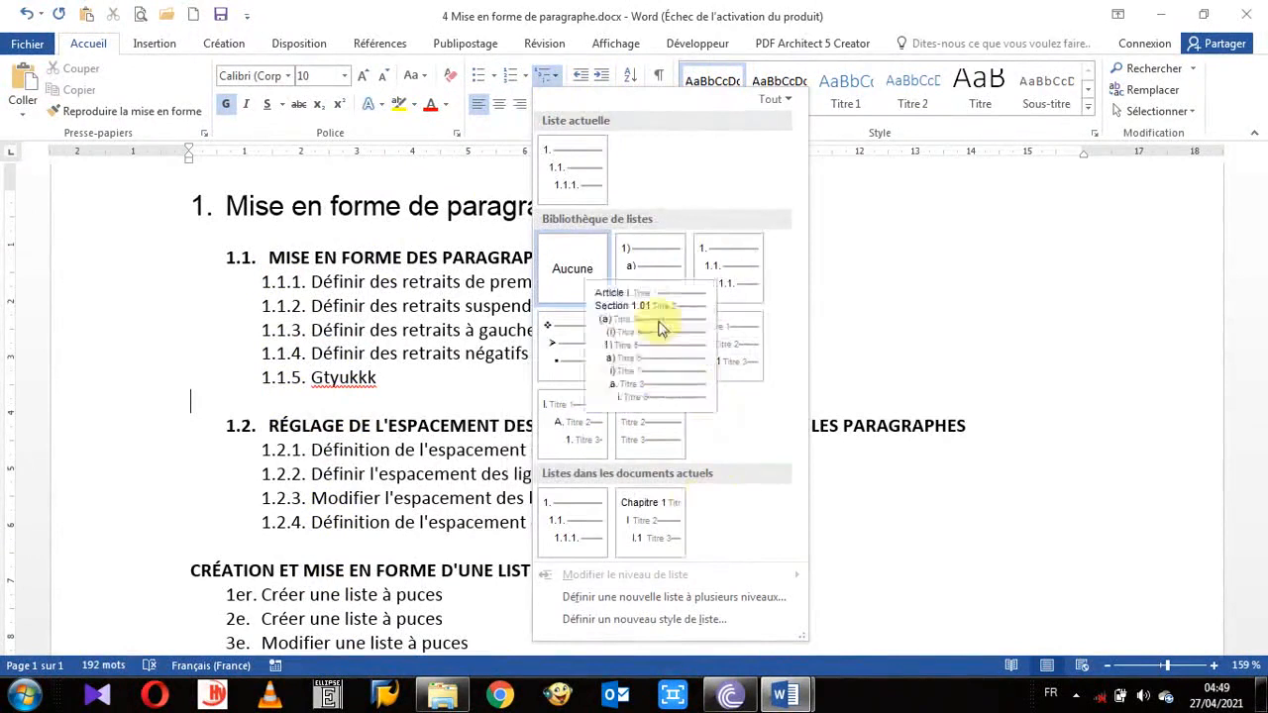
pyautogui.click(257, 336)
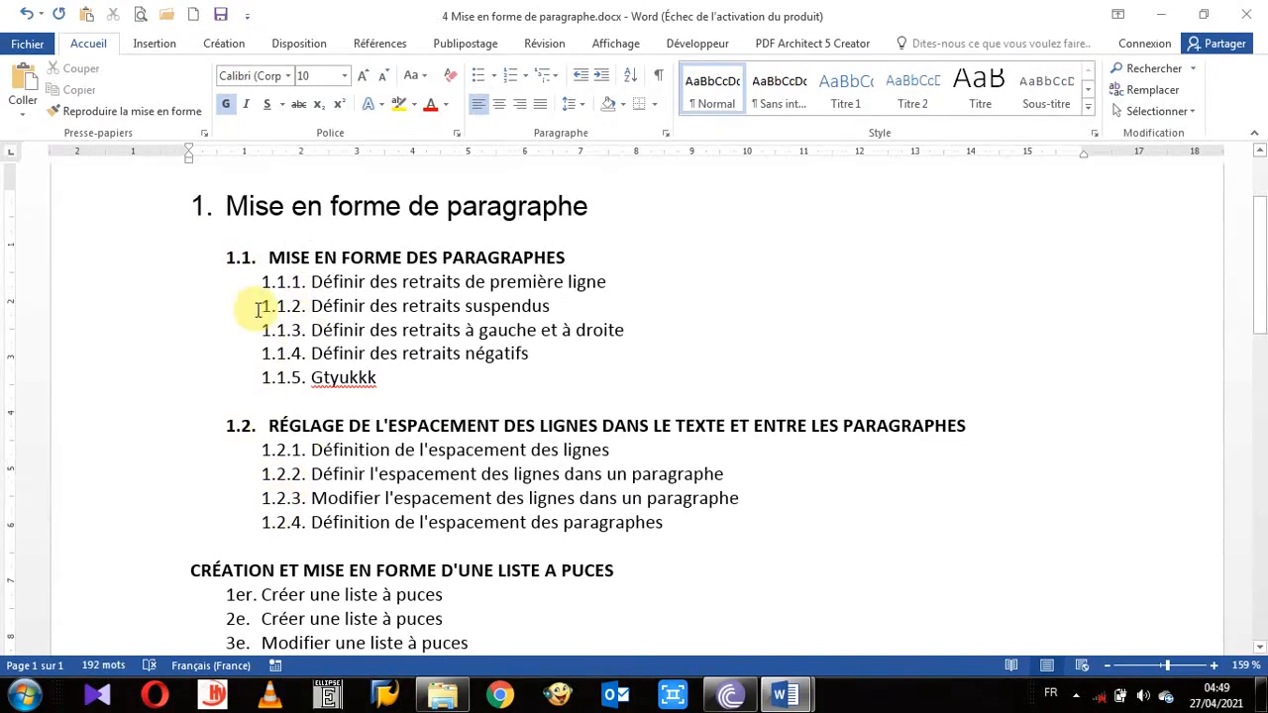
pyautogui.moveTo(143, 206); pyautogui.dragTo(165, 518)
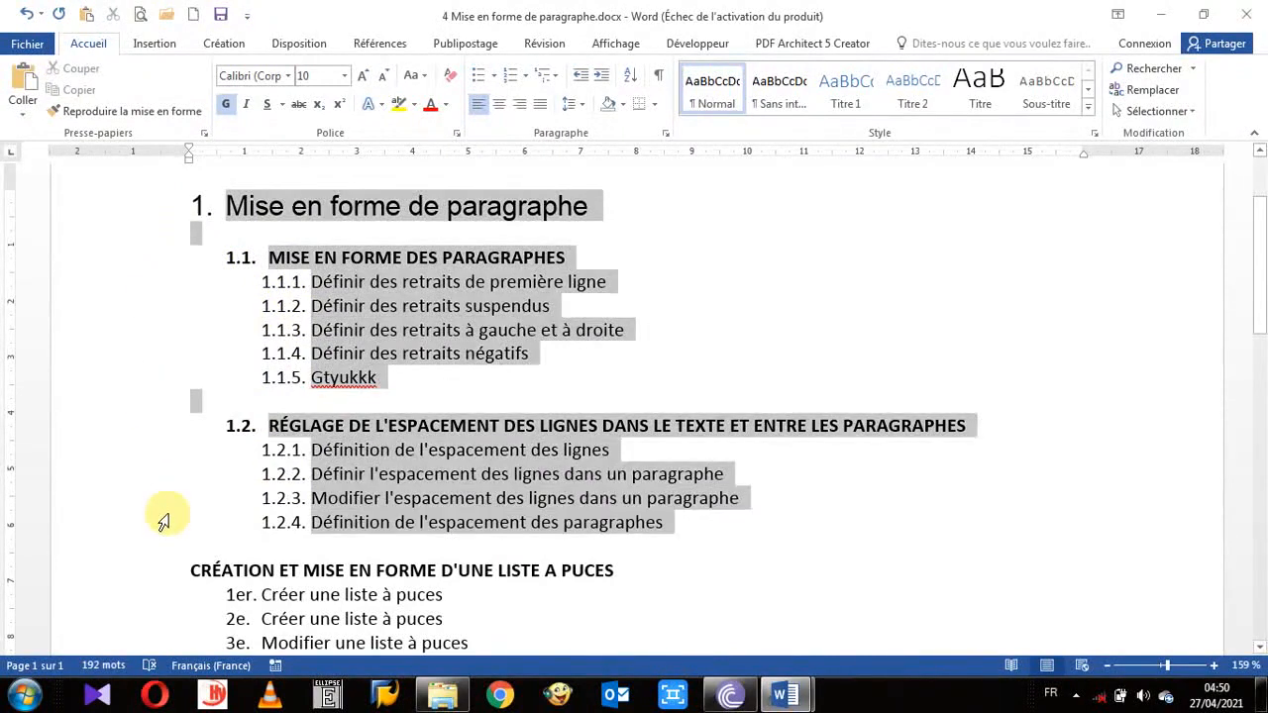
pyautogui.click(453, 79)
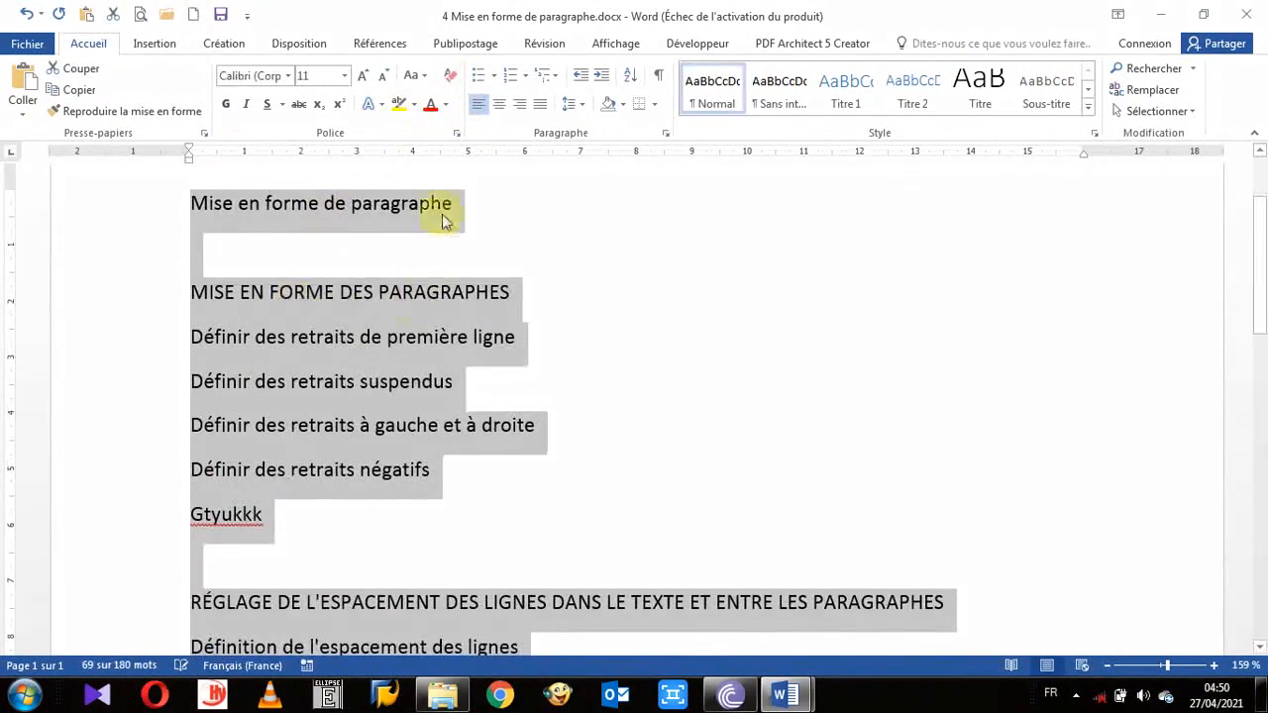
# Set the line spacing of the cleared text to 1,0 and remove the space after its paragraphs
pyautogui.click(570, 104)
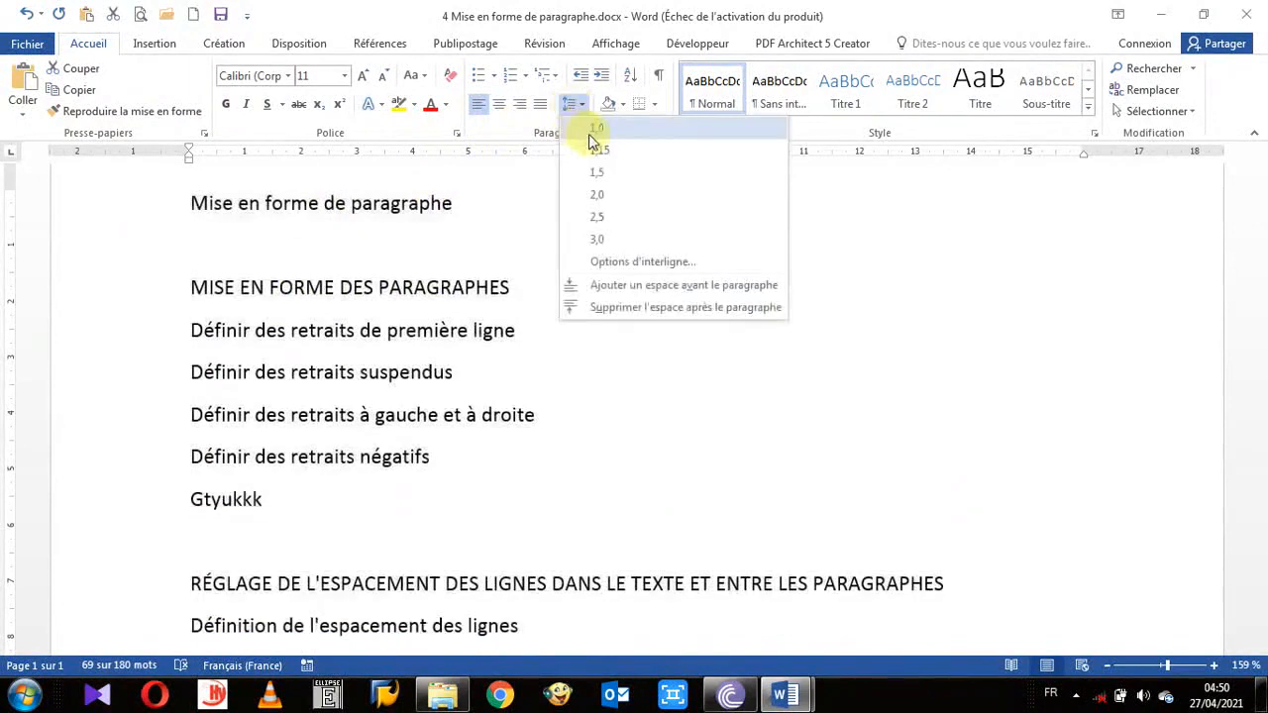
pyautogui.click(585, 130)
pyautogui.click(574, 104)
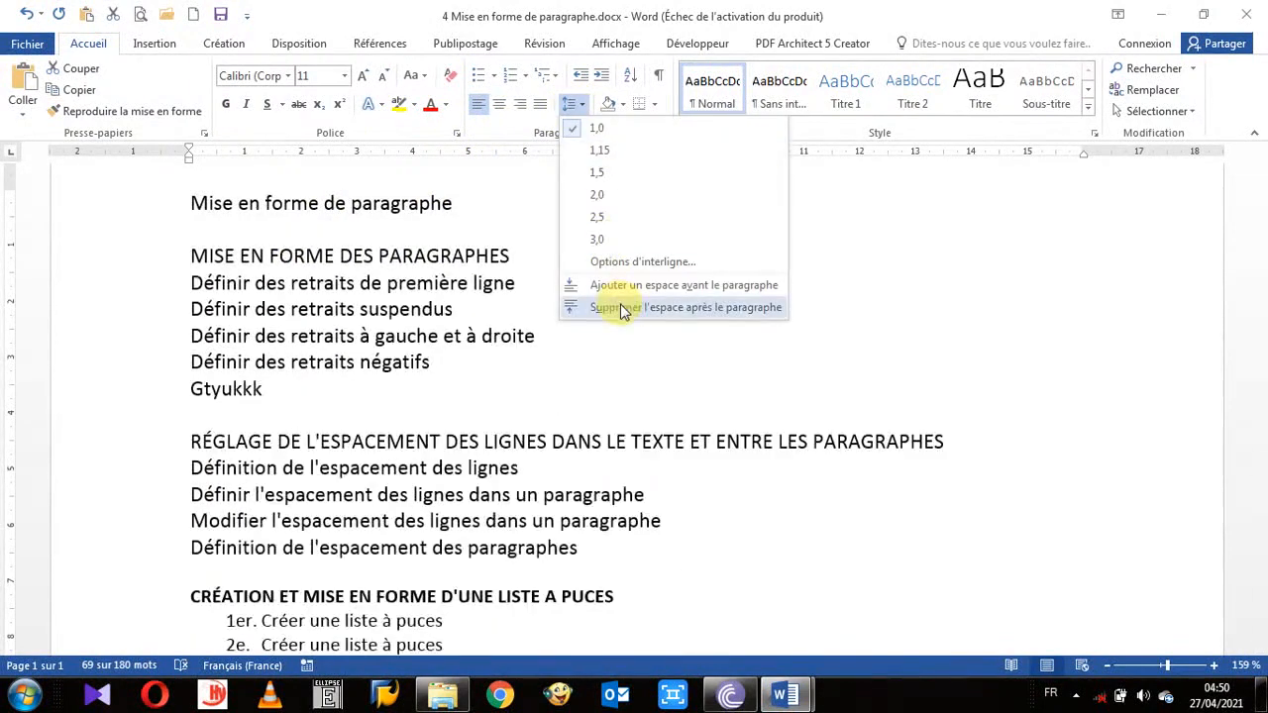
pyautogui.click(620, 308)
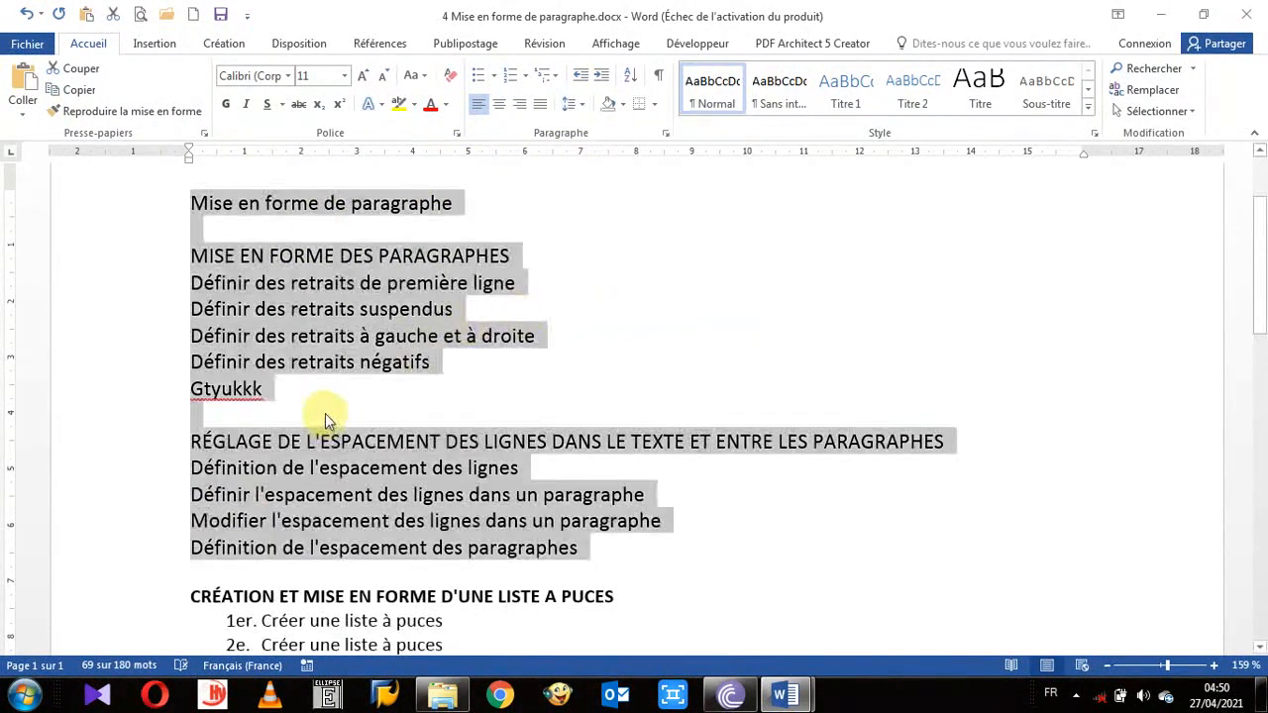
pyautogui.scroll(-3, 327, 414)
pyautogui.scroll(3, 325, 413)
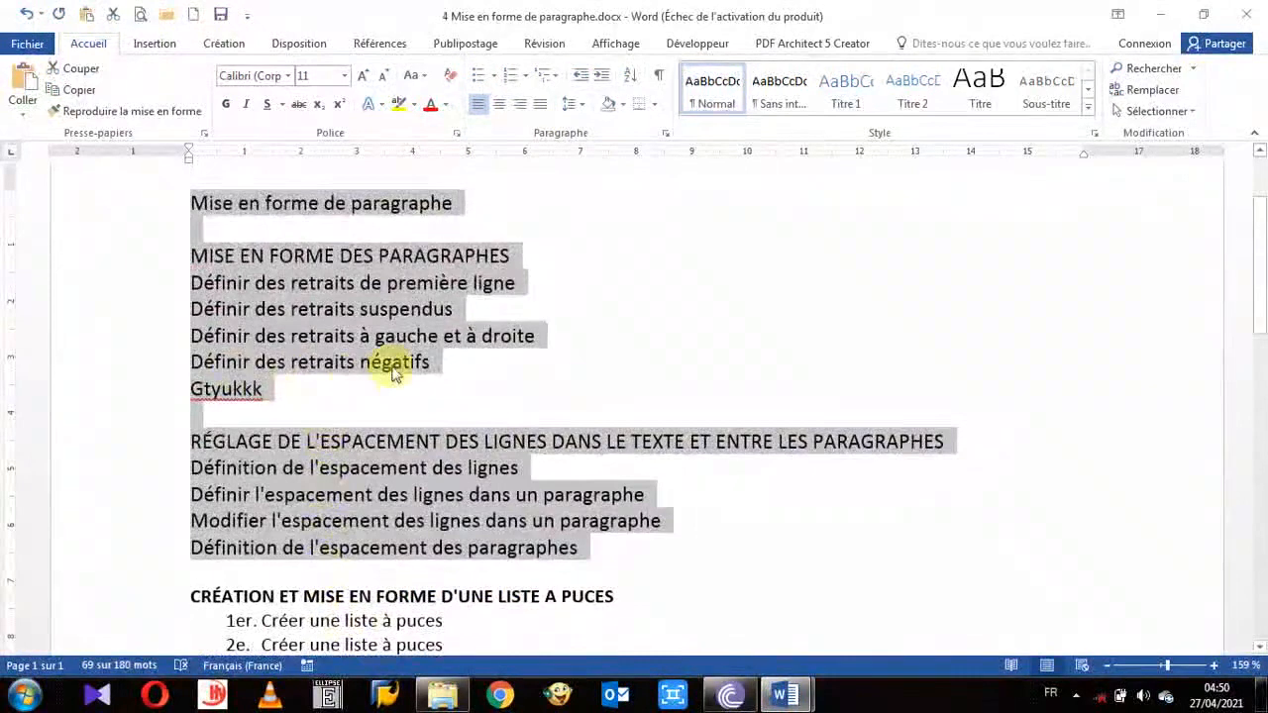
pyautogui.click(396, 368)
pyautogui.scroll(1, 398, 374)
pyautogui.scroll(-1, 398, 373)
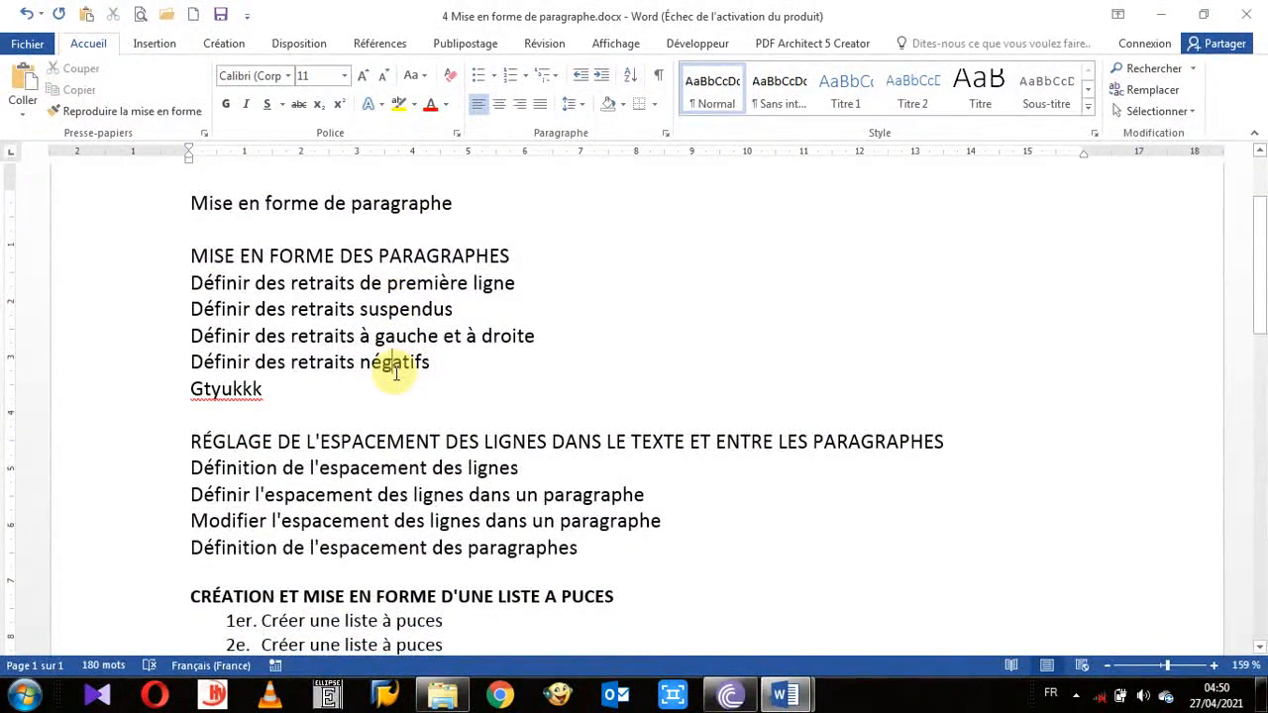
pyautogui.scroll(2, 455, 439)
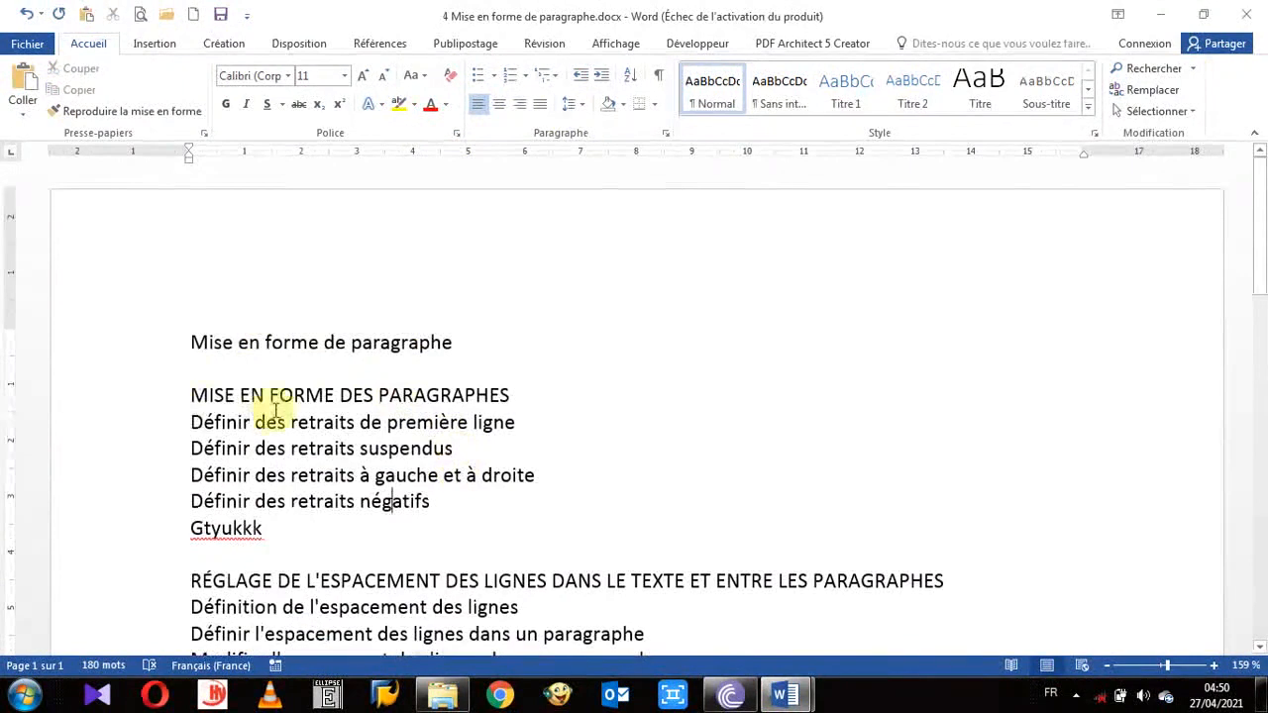
pyautogui.scroll(-2, 238, 359)
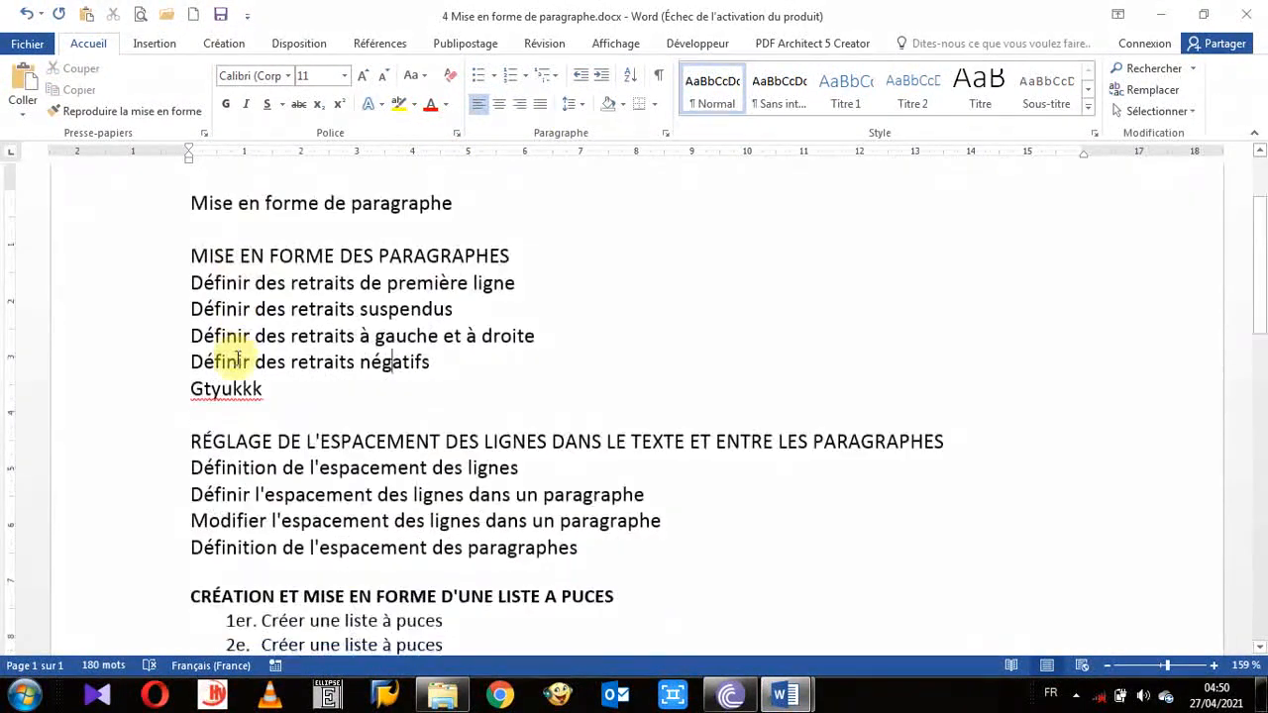
# Convert the title "Mise en forme de paragraphe" to uppercase
pyautogui.scroll(1, 238, 358)
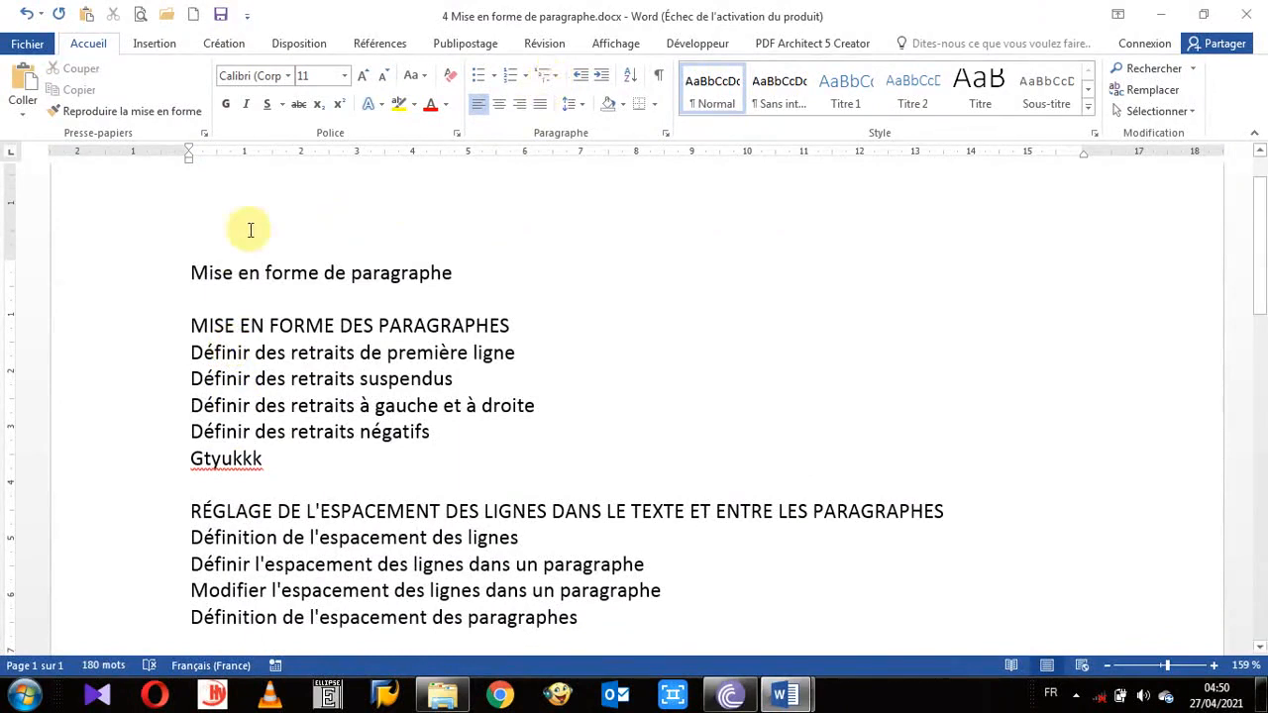
pyautogui.click(188, 274)
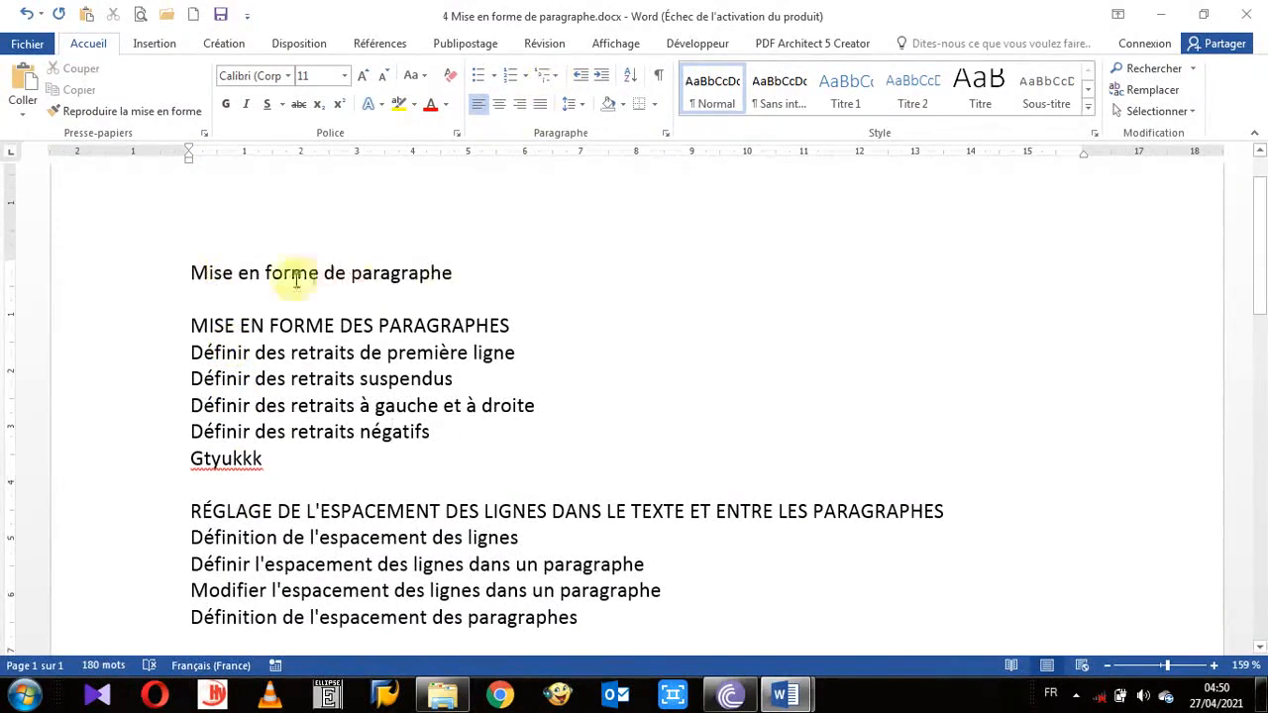
pyautogui.click(126, 278)
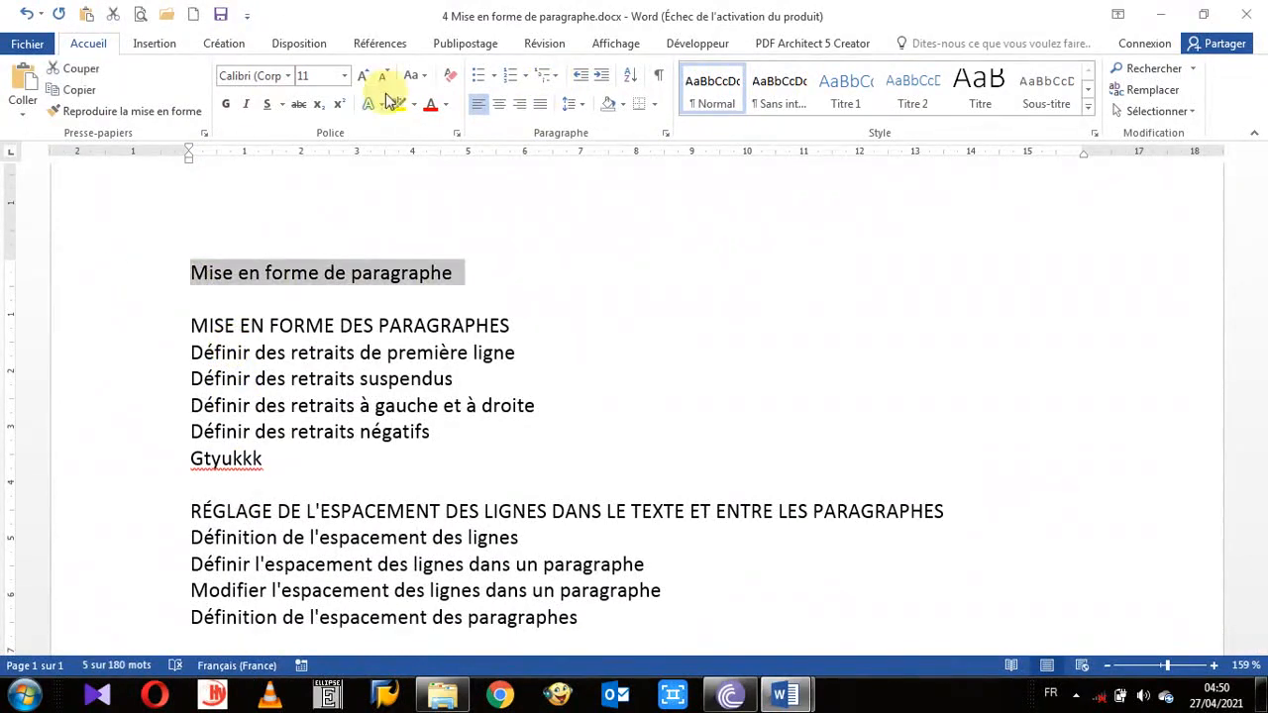
pyautogui.click(426, 79)
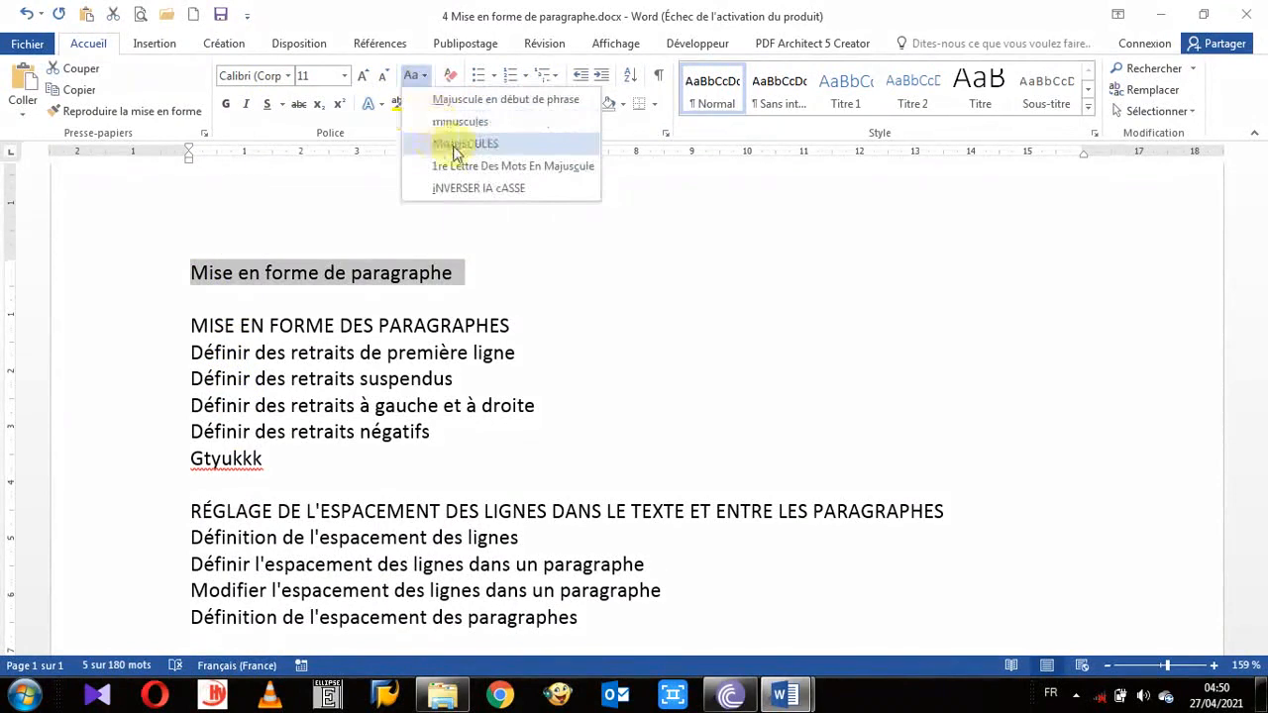
pyautogui.click(453, 141)
pyautogui.click(537, 339)
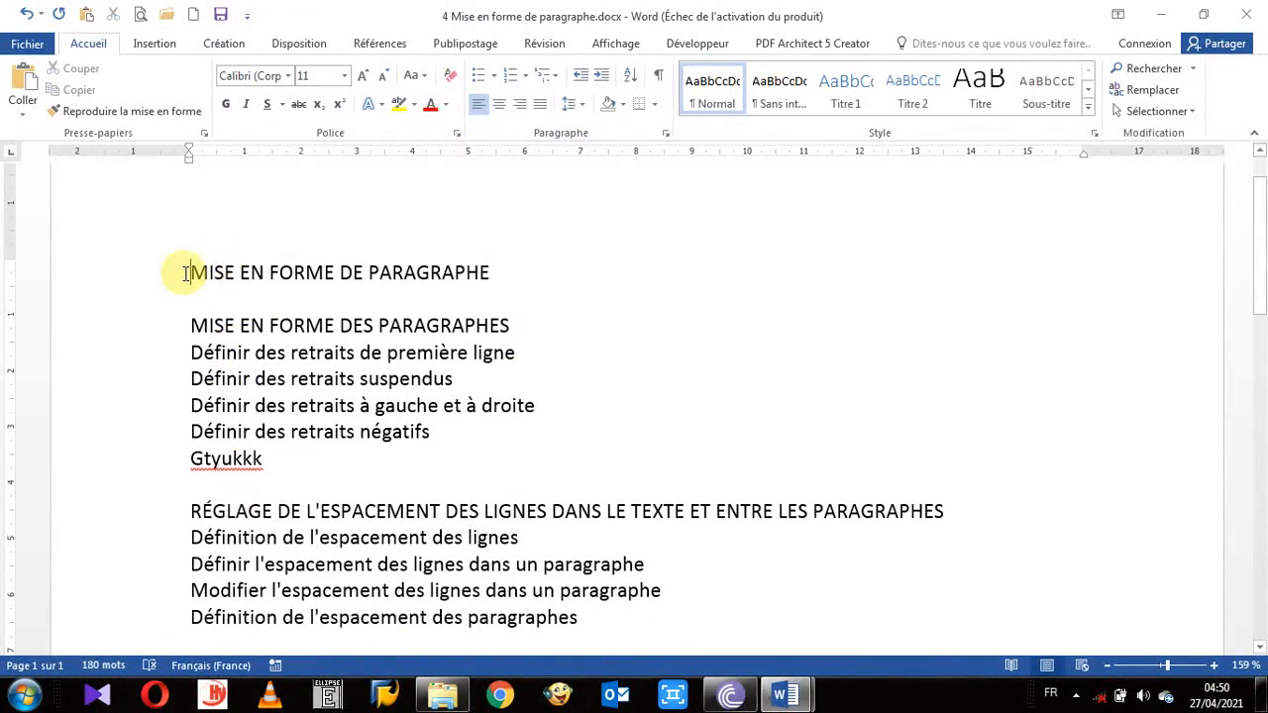
# Examine the two section headings under the title and the groups of sub-items below each of them
pyautogui.click(188, 327)
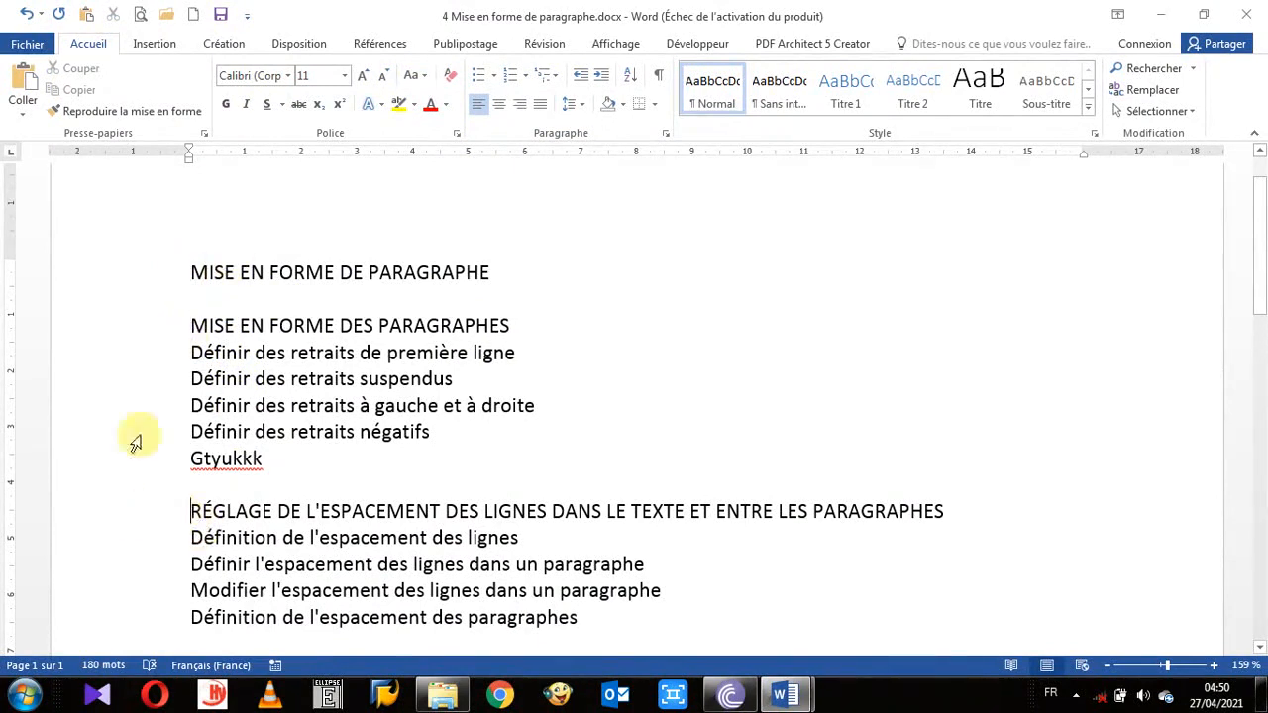
pyautogui.click(111, 325)
pyautogui.click(118, 510)
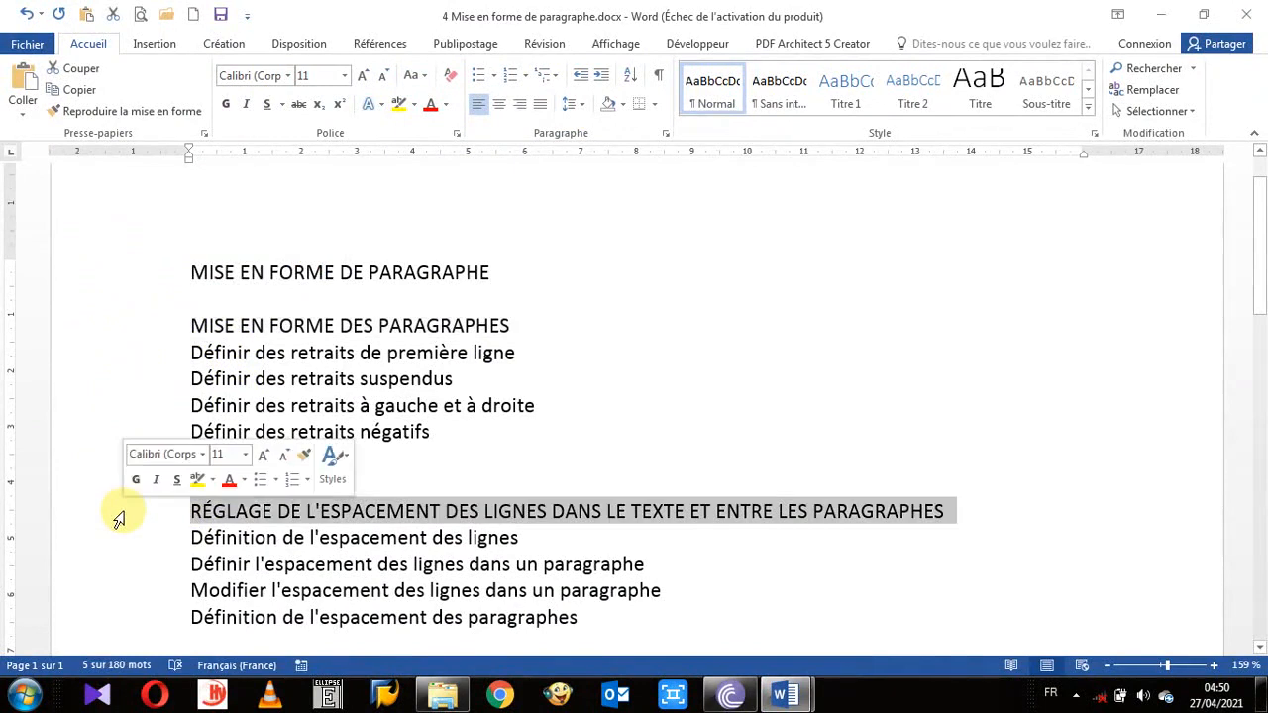
pyautogui.click(134, 332)
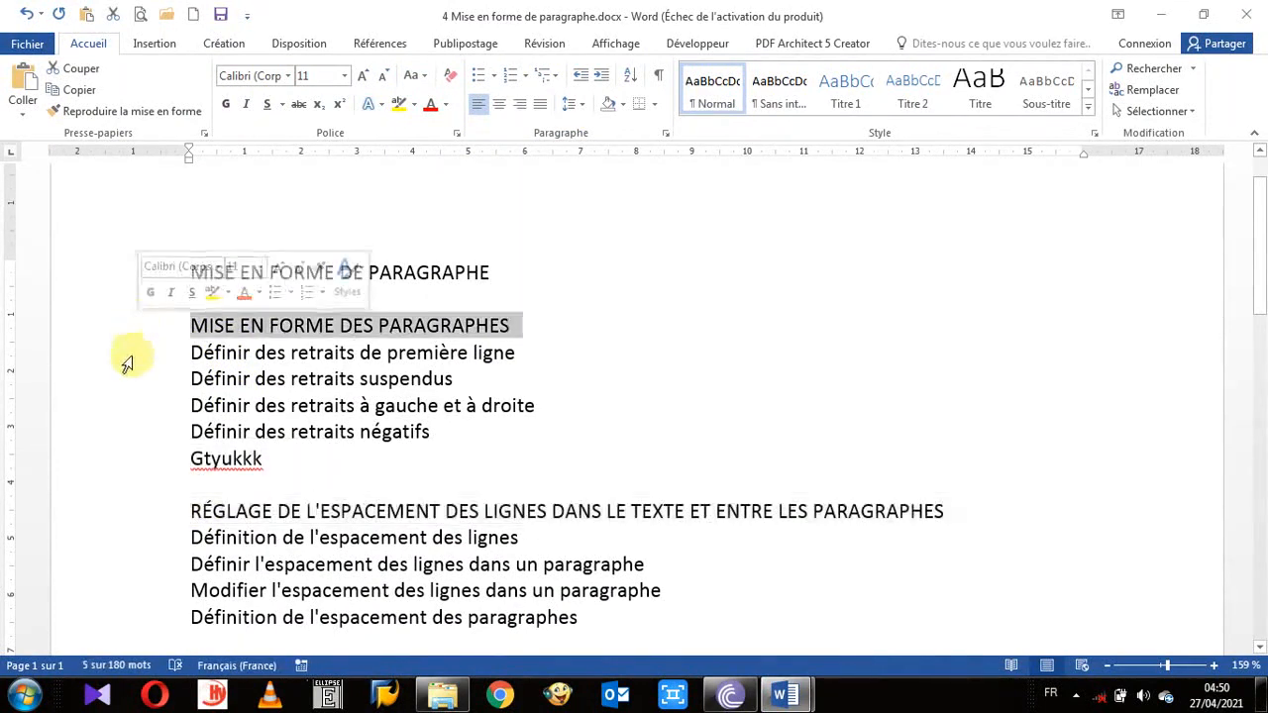
pyautogui.moveTo(127, 359); pyautogui.dragTo(136, 468)
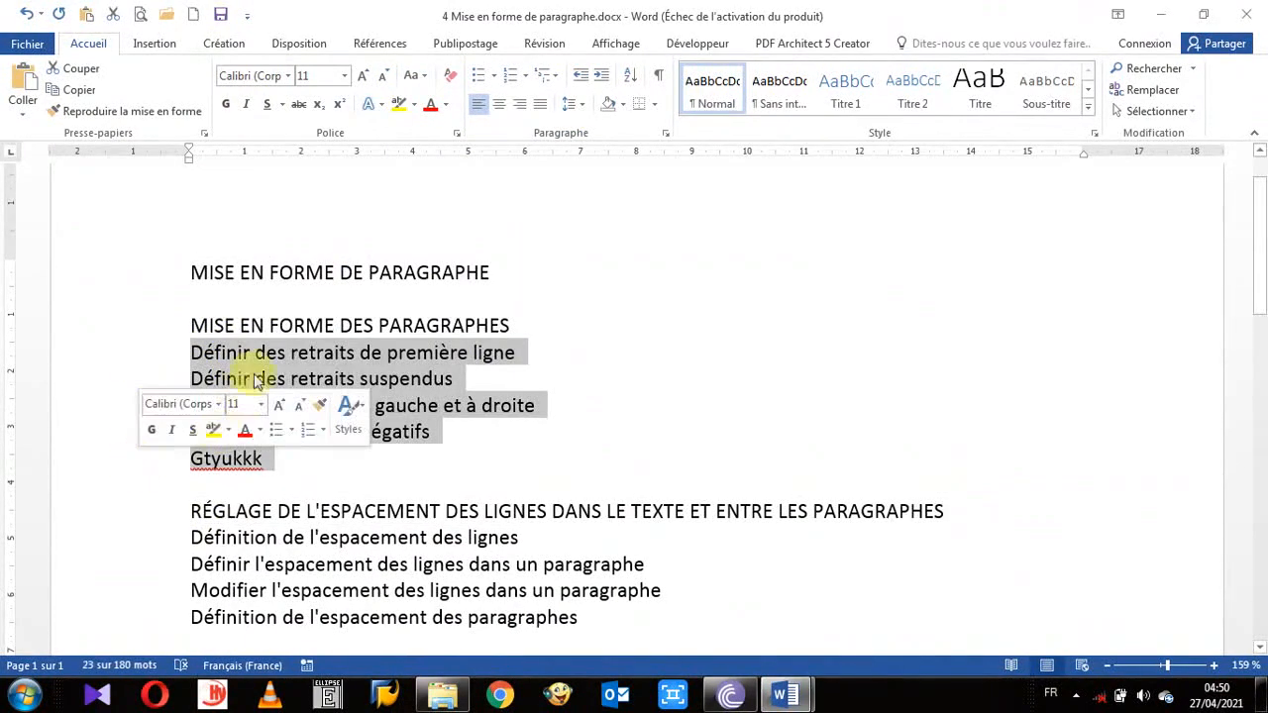
pyautogui.scroll(-1, 148, 510)
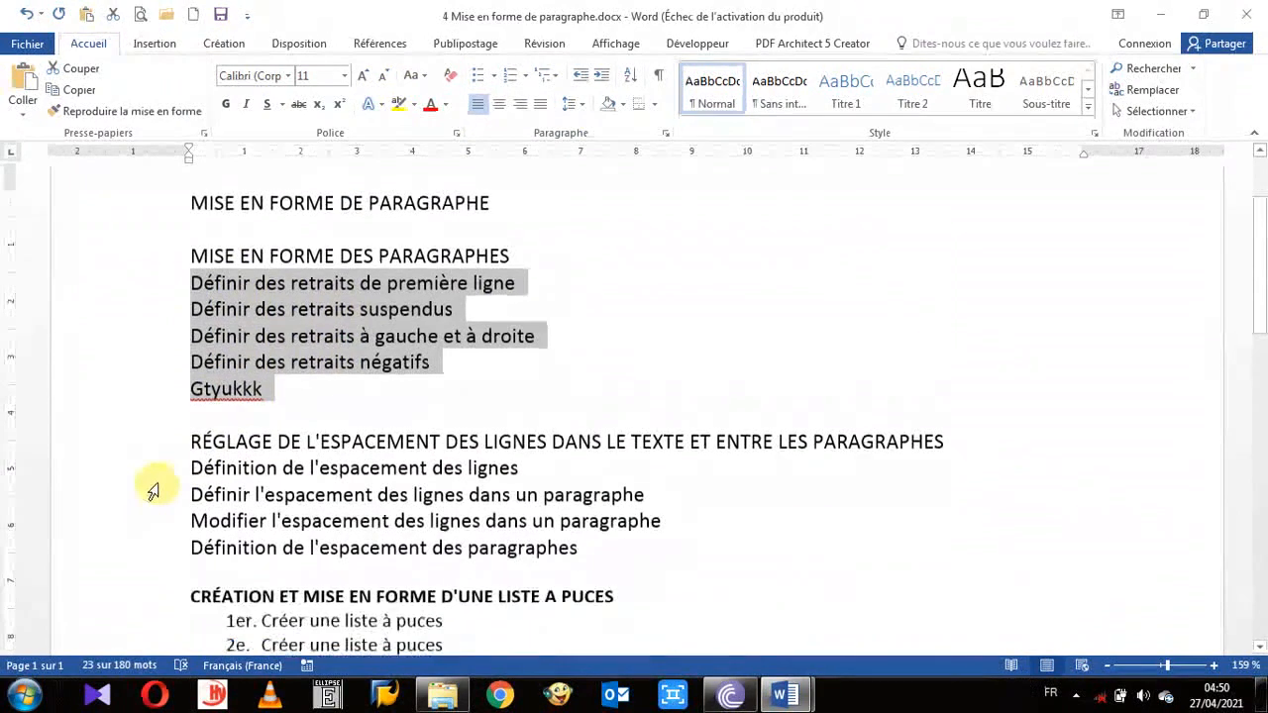
pyautogui.moveTo(165, 468); pyautogui.dragTo(168, 535)
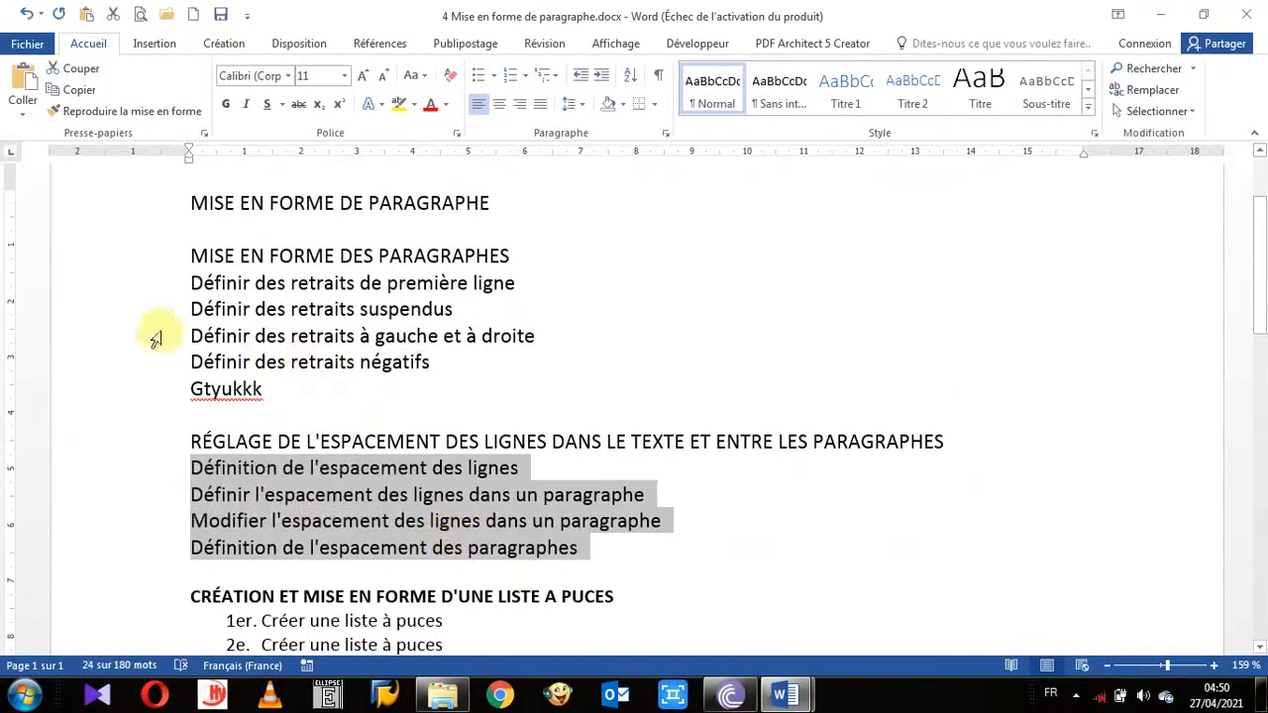
pyautogui.moveTo(142, 287); pyautogui.dragTo(125, 386)
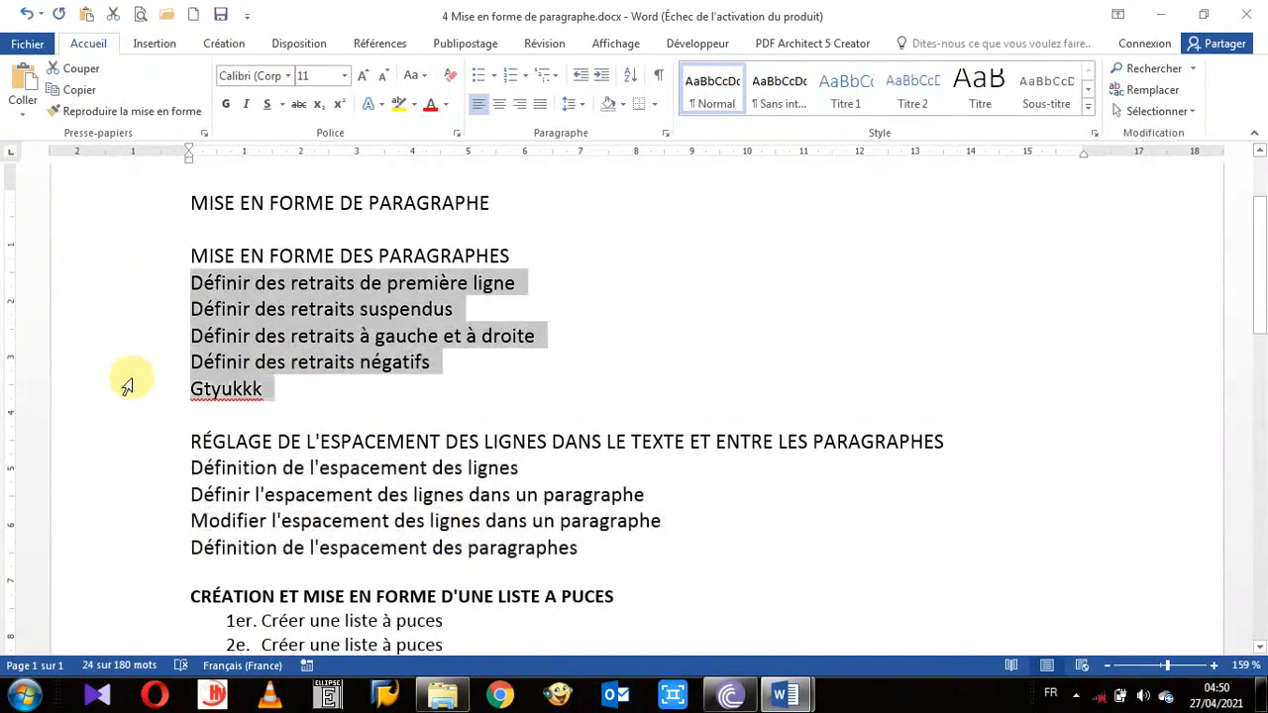
pyautogui.click(580, 273)
pyautogui.scroll(2, 578, 269)
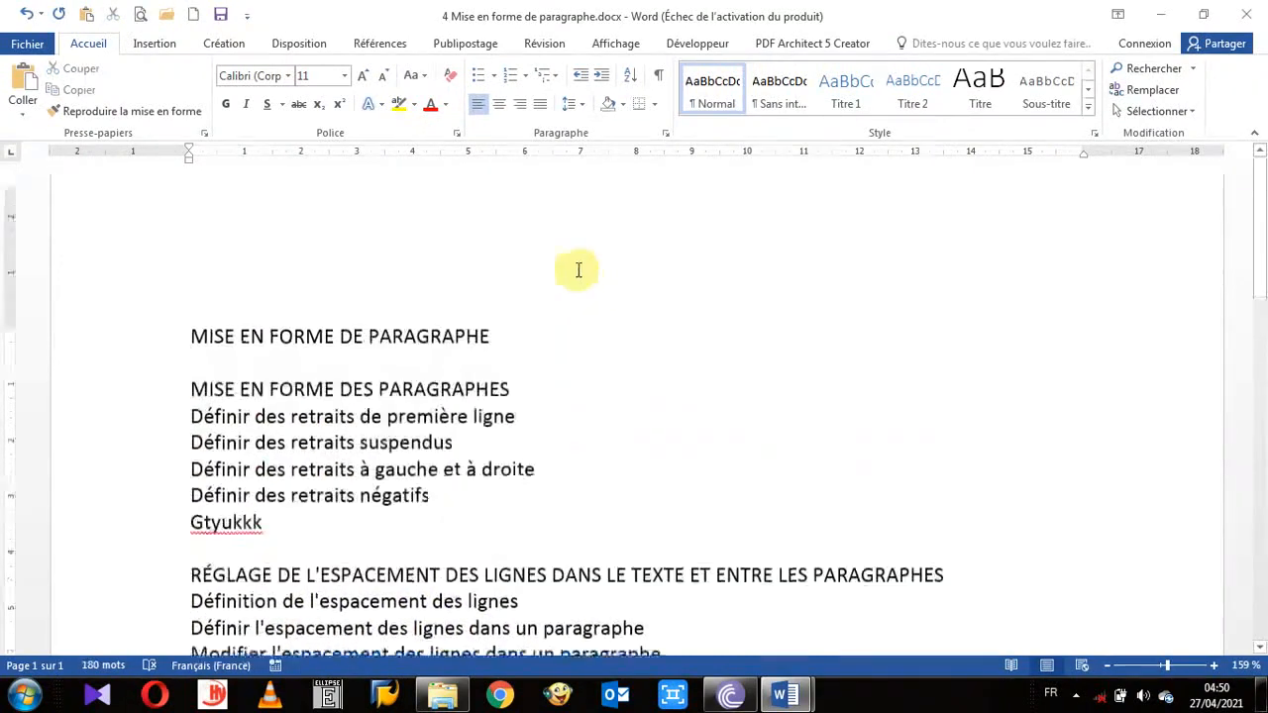
# Start defining a new multilevel list at the title "MISE EN FORME DE PARAGRAPHE"
pyautogui.click(162, 336)
pyautogui.click(186, 338)
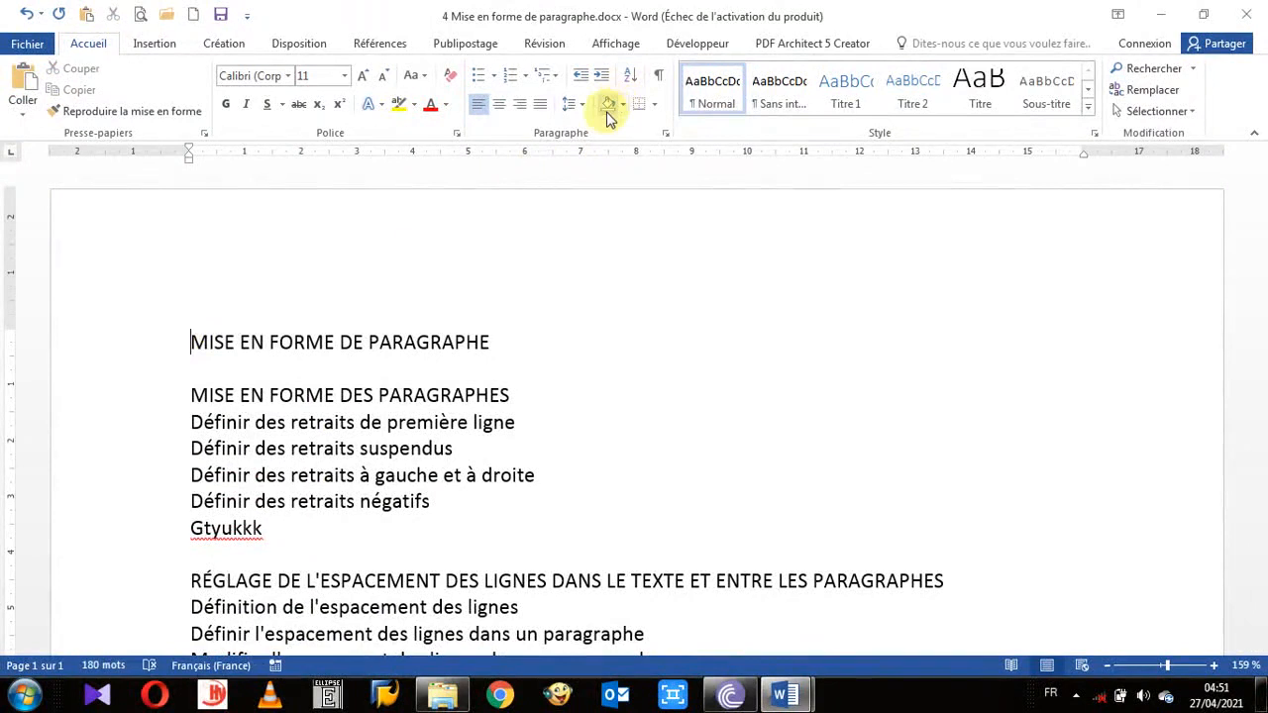
pyautogui.click(557, 84)
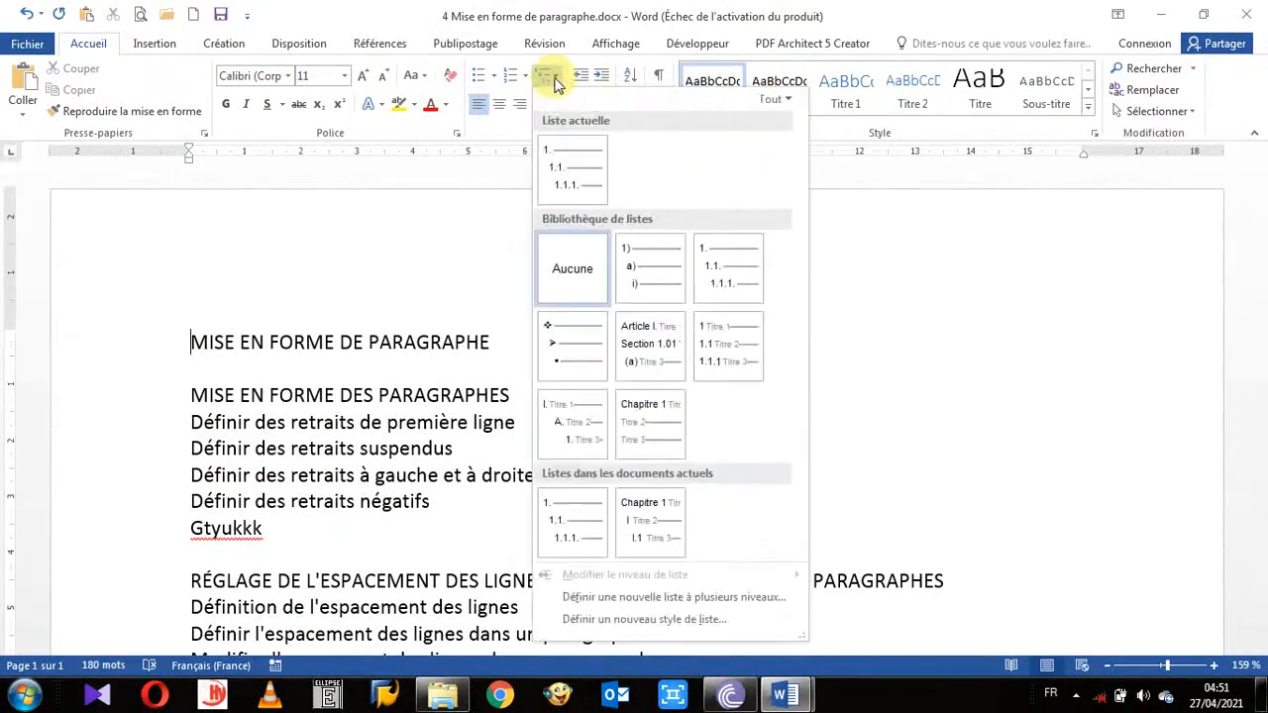
pyautogui.click(630, 599)
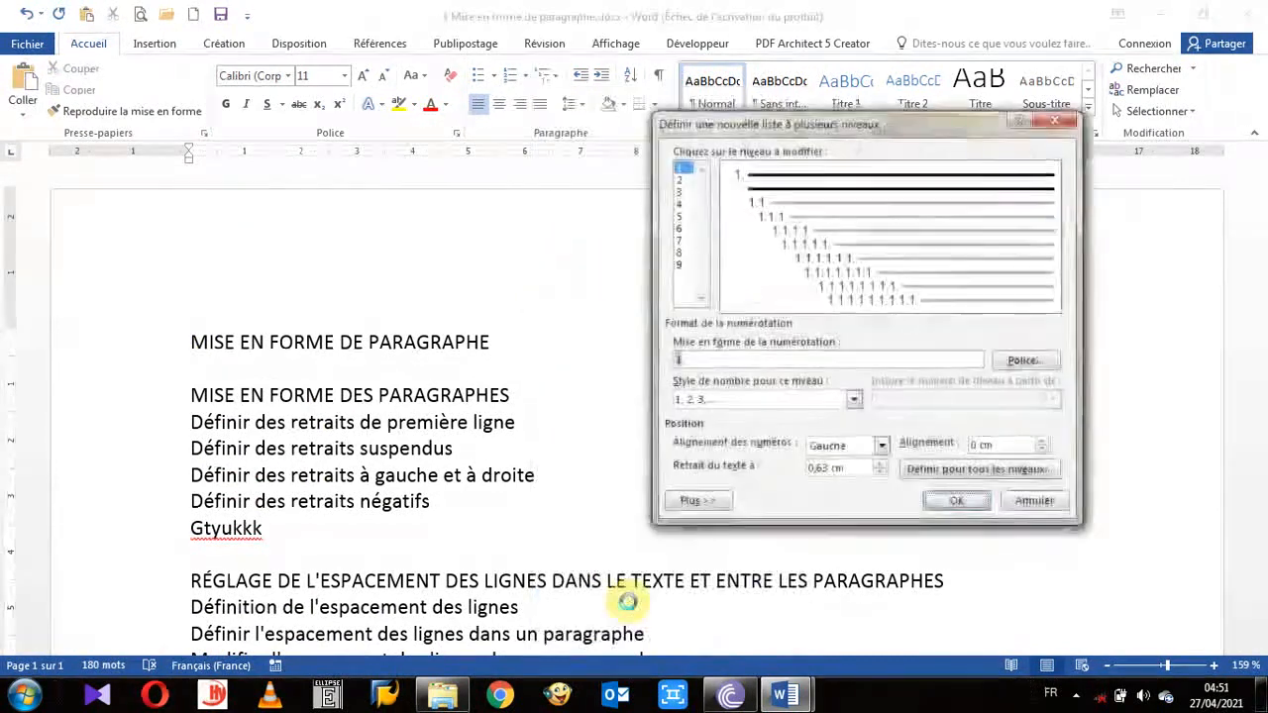
pyautogui.moveTo(790, 126); pyautogui.dragTo(588, 119)
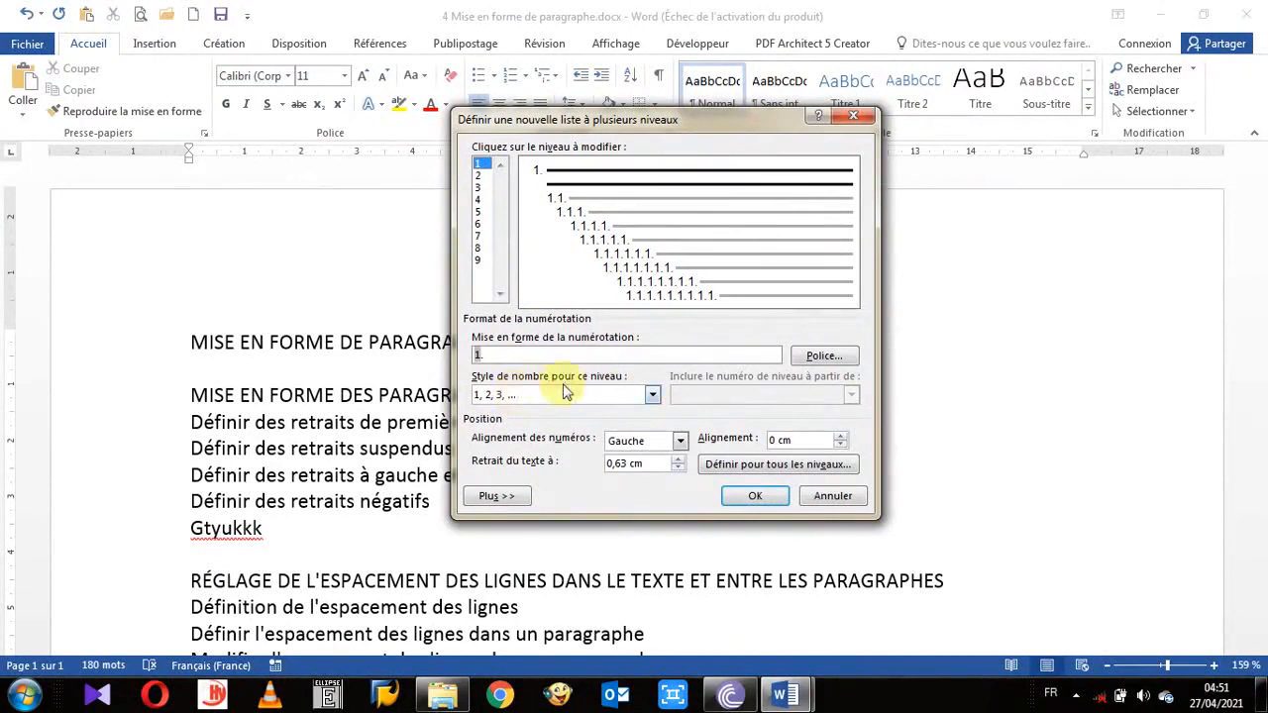
# Set level 1 of the new list to the number style I, II, III and its number format to "Chapitre I."
pyautogui.click(652, 396)
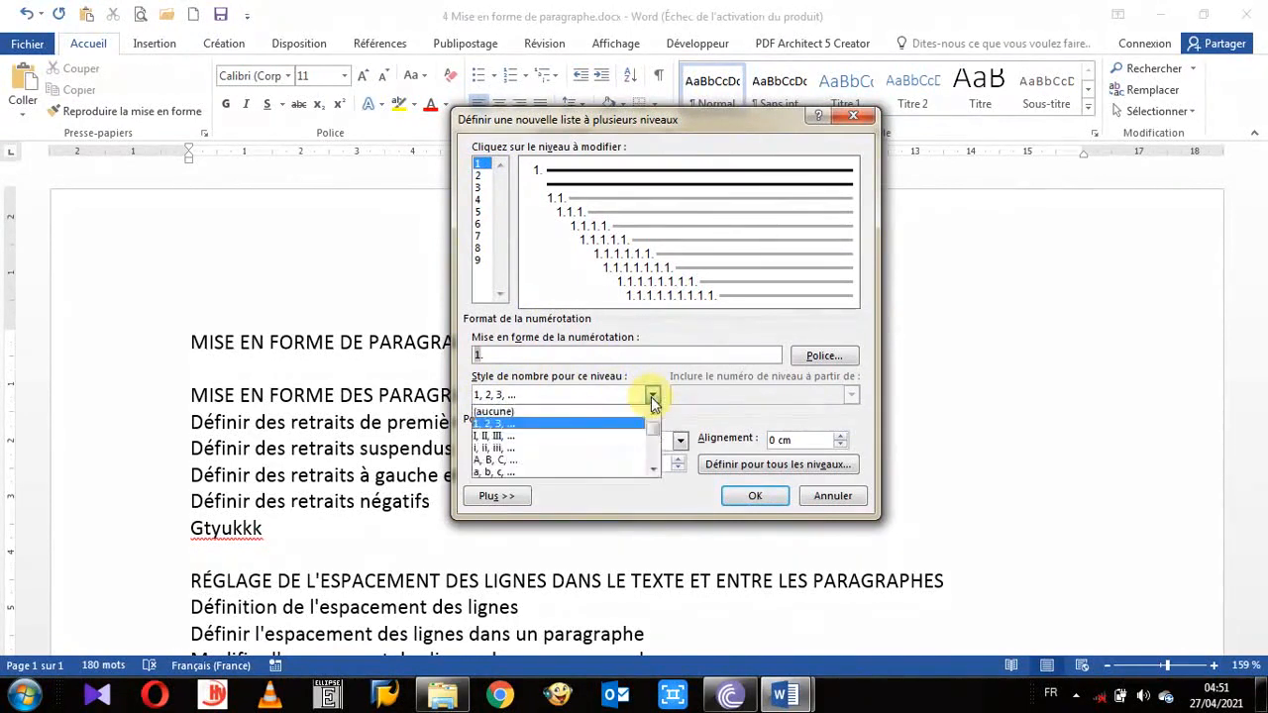
pyautogui.click(571, 436)
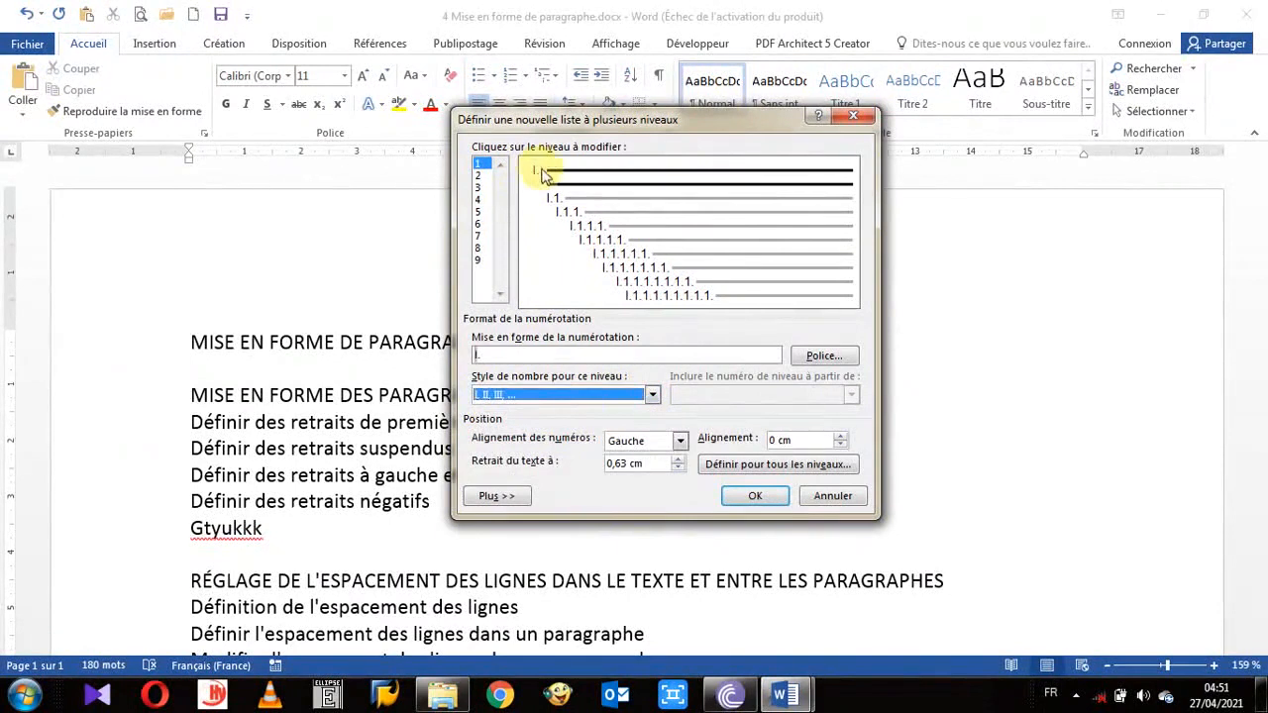
pyautogui.click(553, 355)
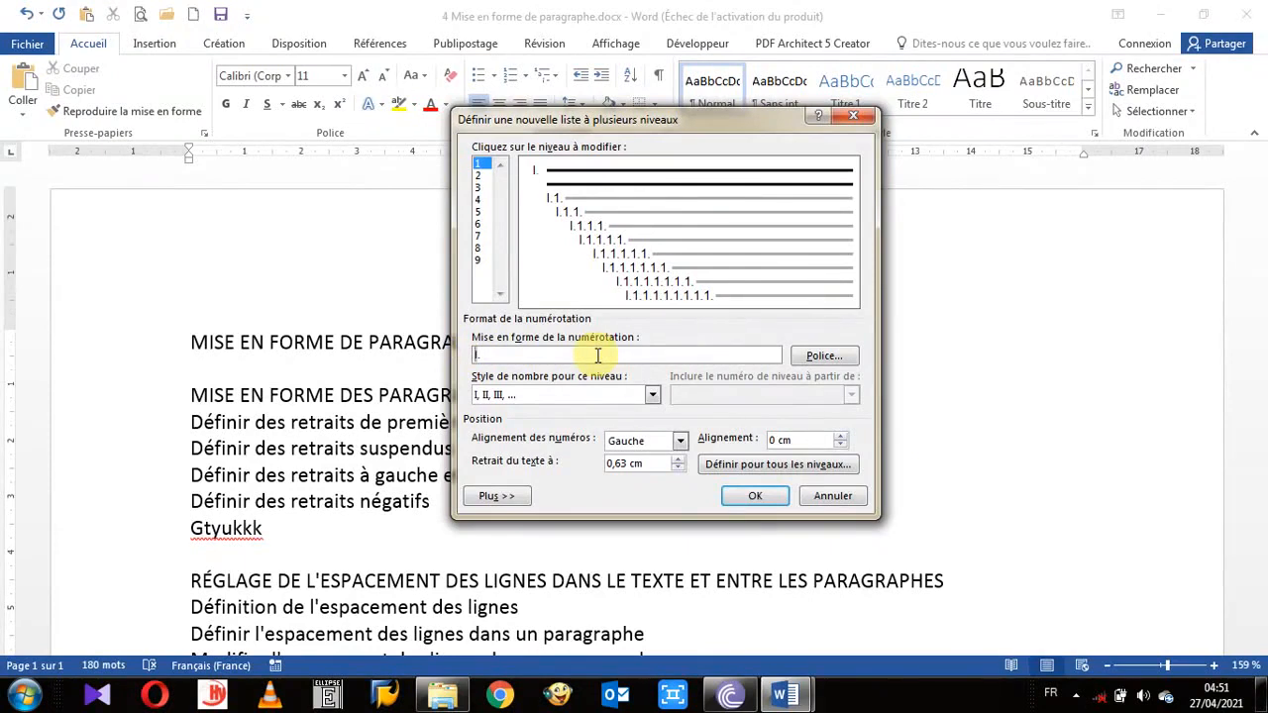
pyautogui.write('hap')
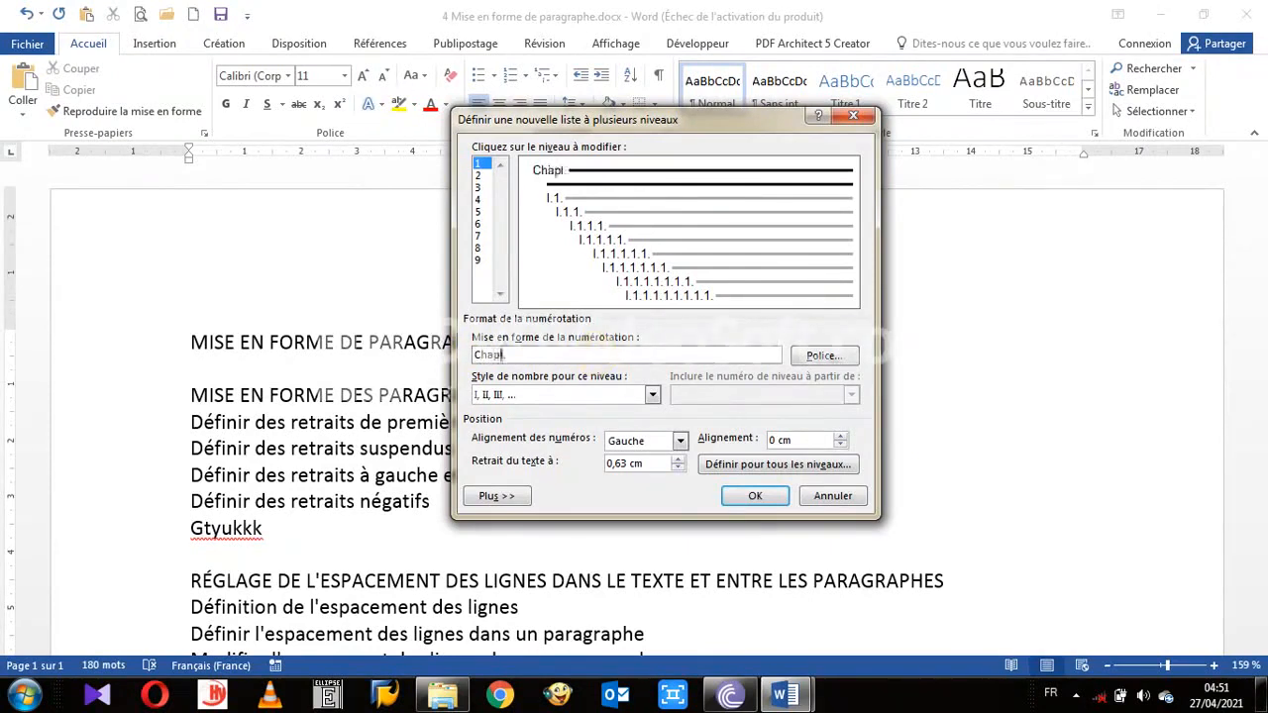
pyautogui.write('itre I.')
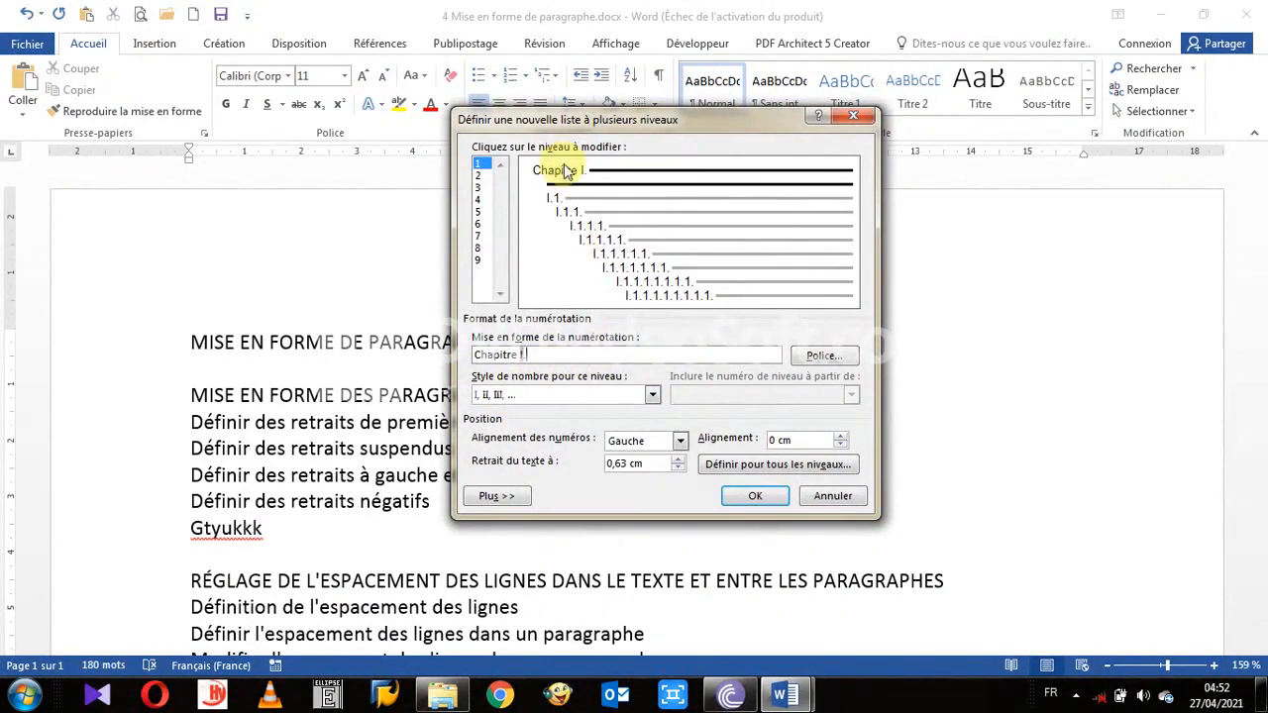
# Set level 2 of the new list to the number style A, B, C and reduce its number format to "A"
pyautogui.click(480, 177)
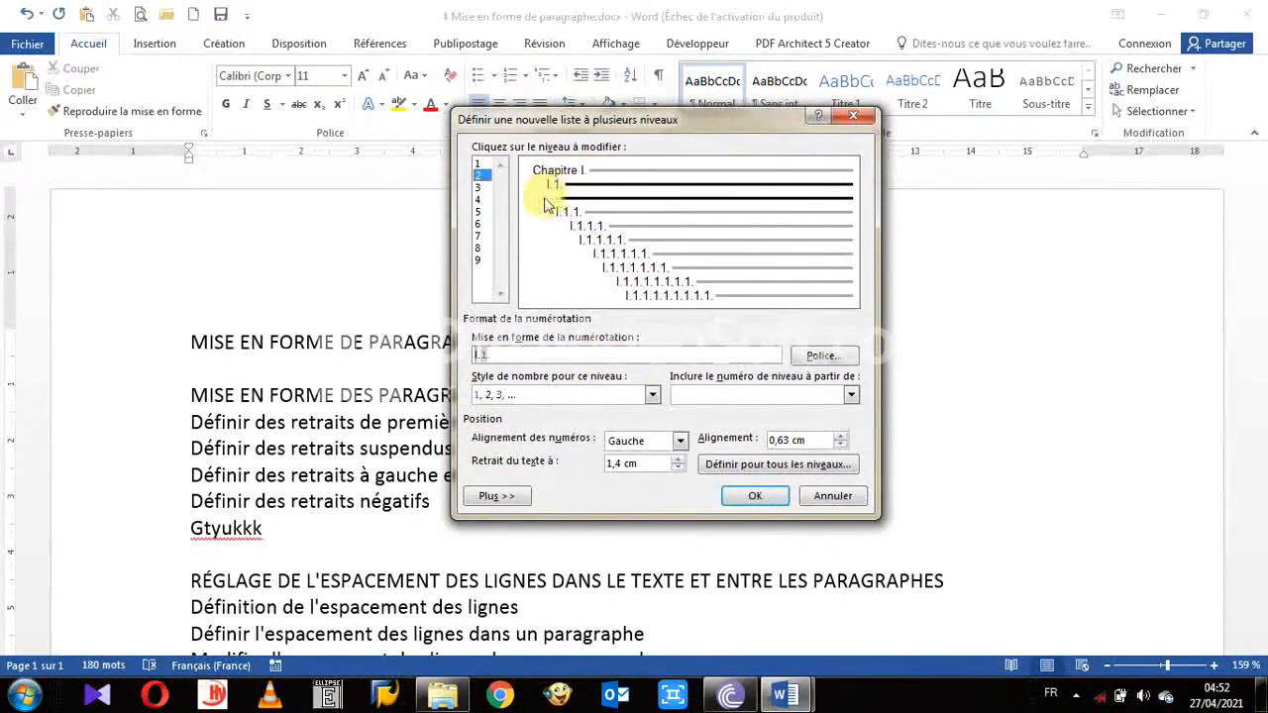
pyautogui.click(653, 396)
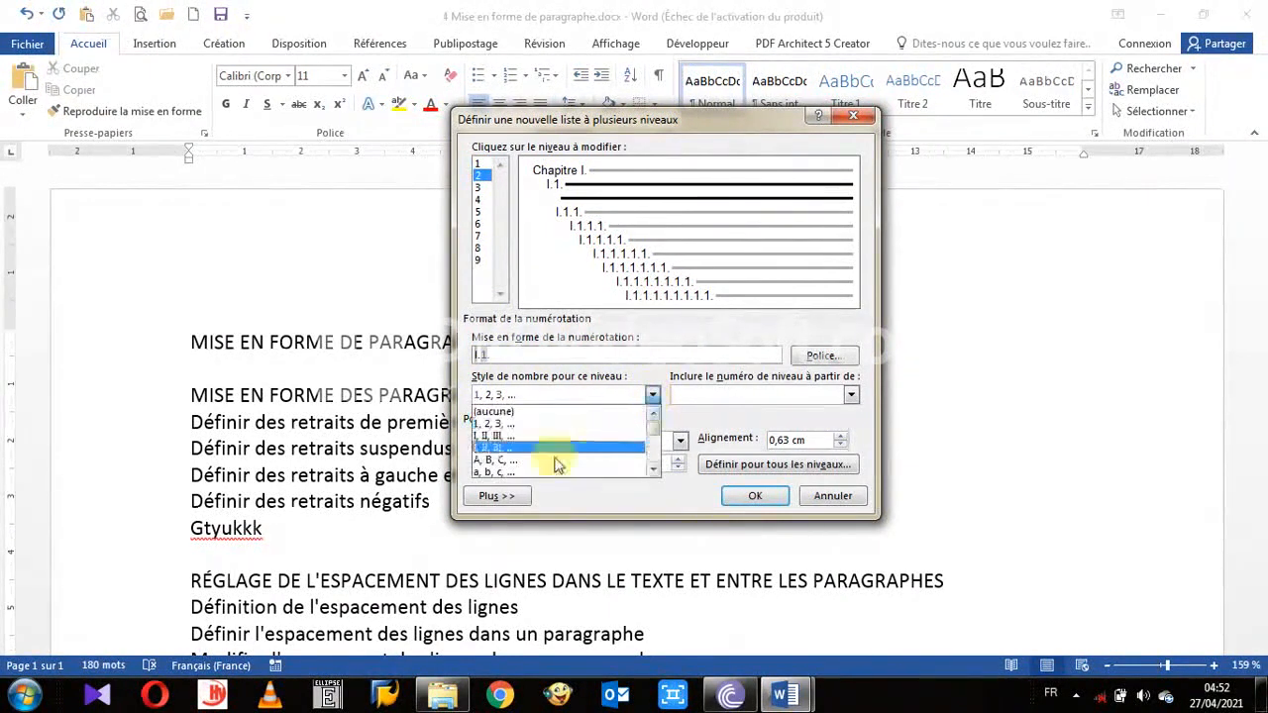
pyautogui.click(492, 461)
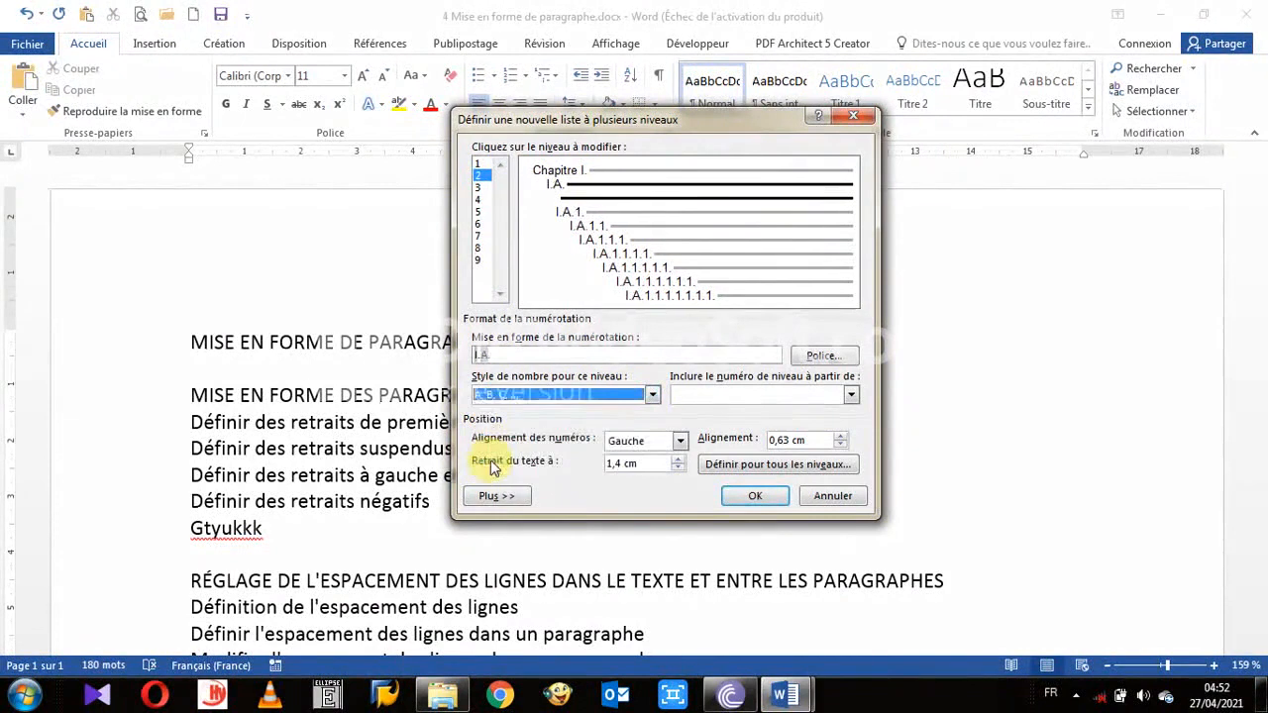
pyautogui.click(520, 352)
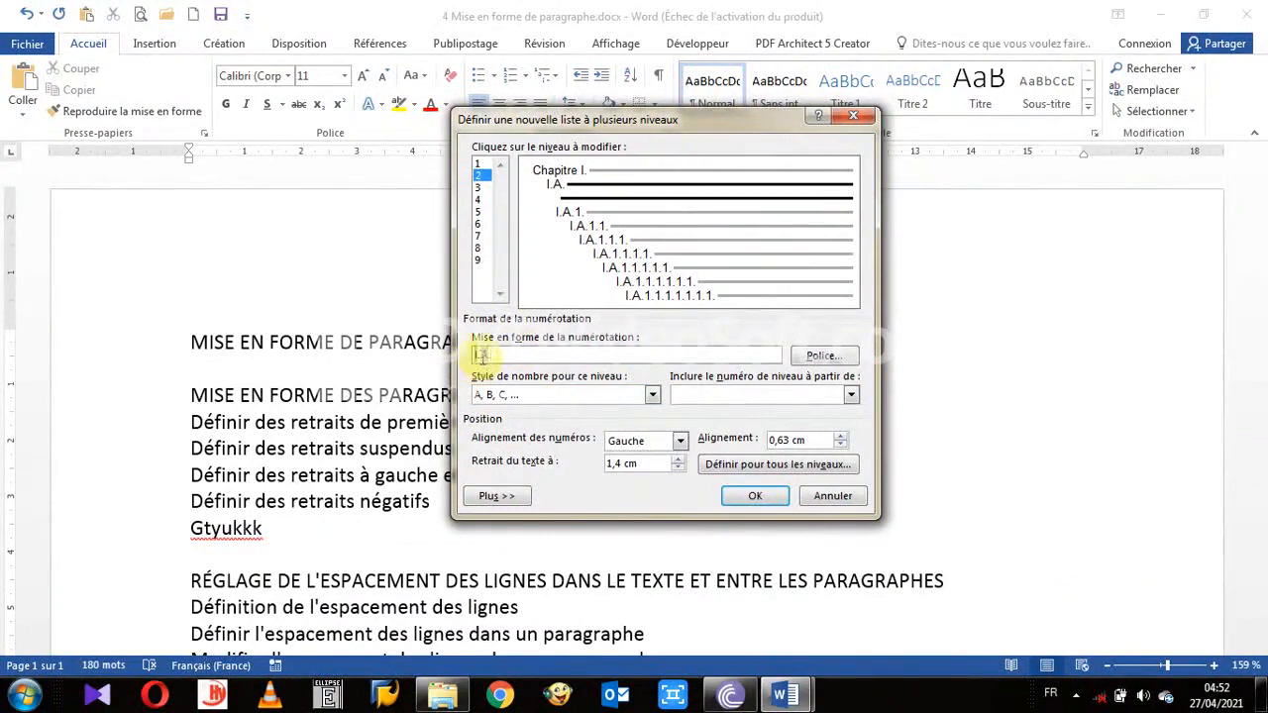
pyautogui.moveTo(482, 355); pyautogui.dragTo(515, 370)
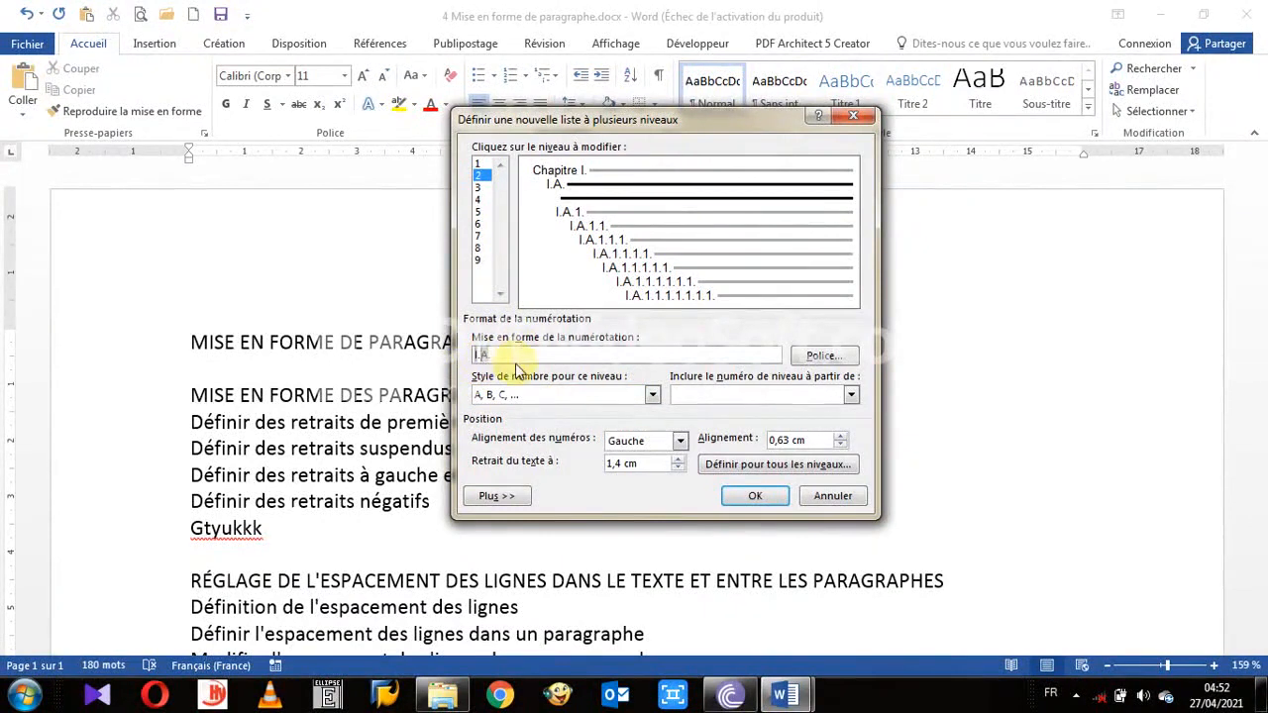
pyautogui.press('BackSpace')
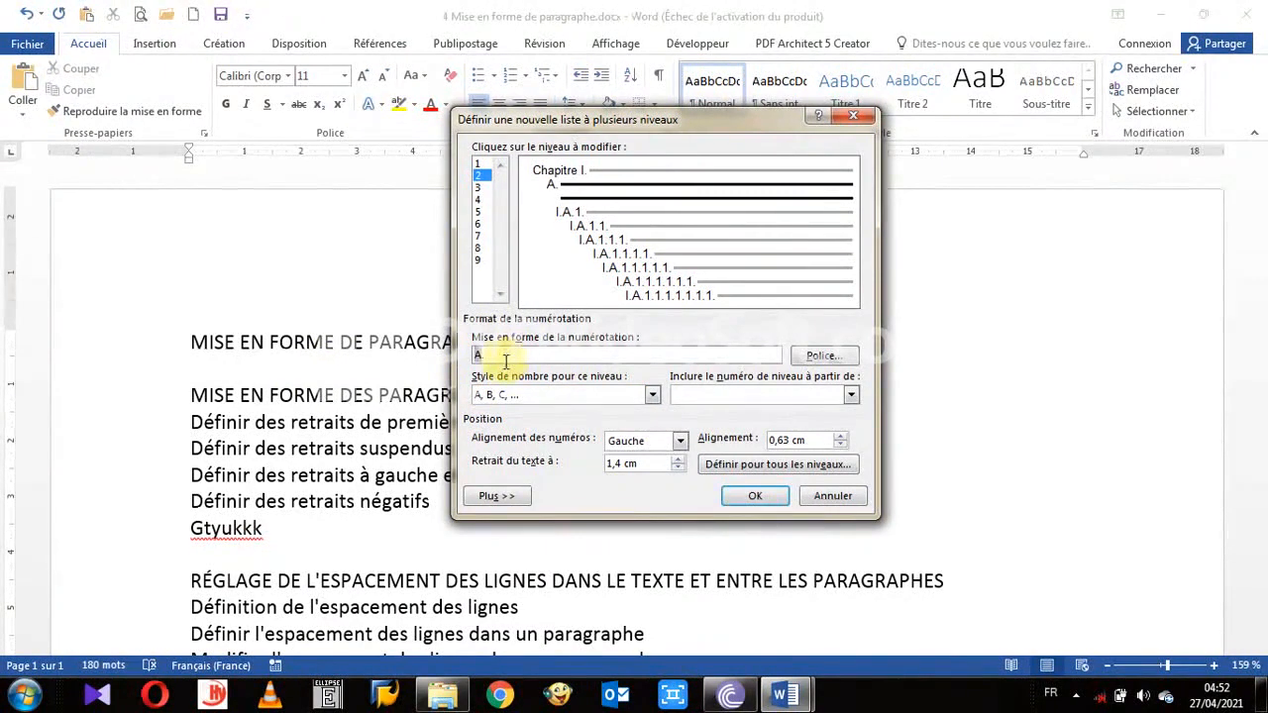
pyautogui.press('BackSpace')
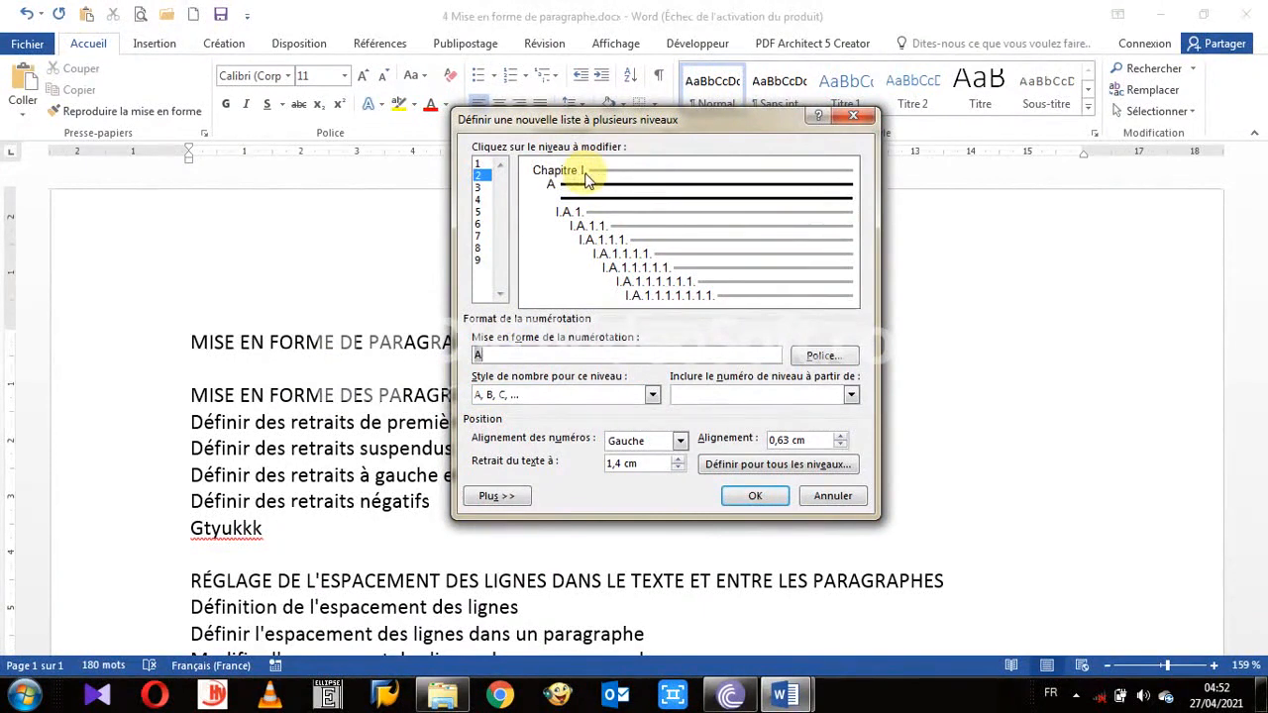
# Remove the trailing period from the level 1 number format so it reads "Chapitre I"
pyautogui.click(480, 164)
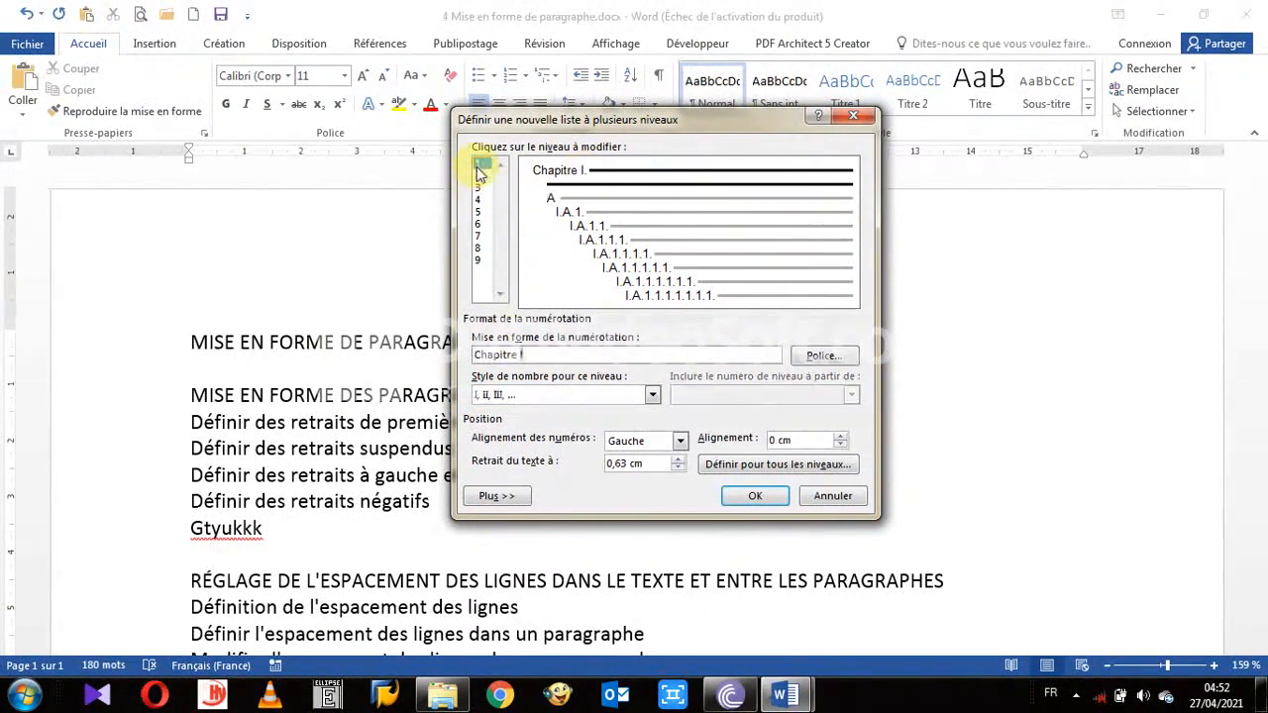
pyautogui.click(525, 353)
pyautogui.press('BackSpace')
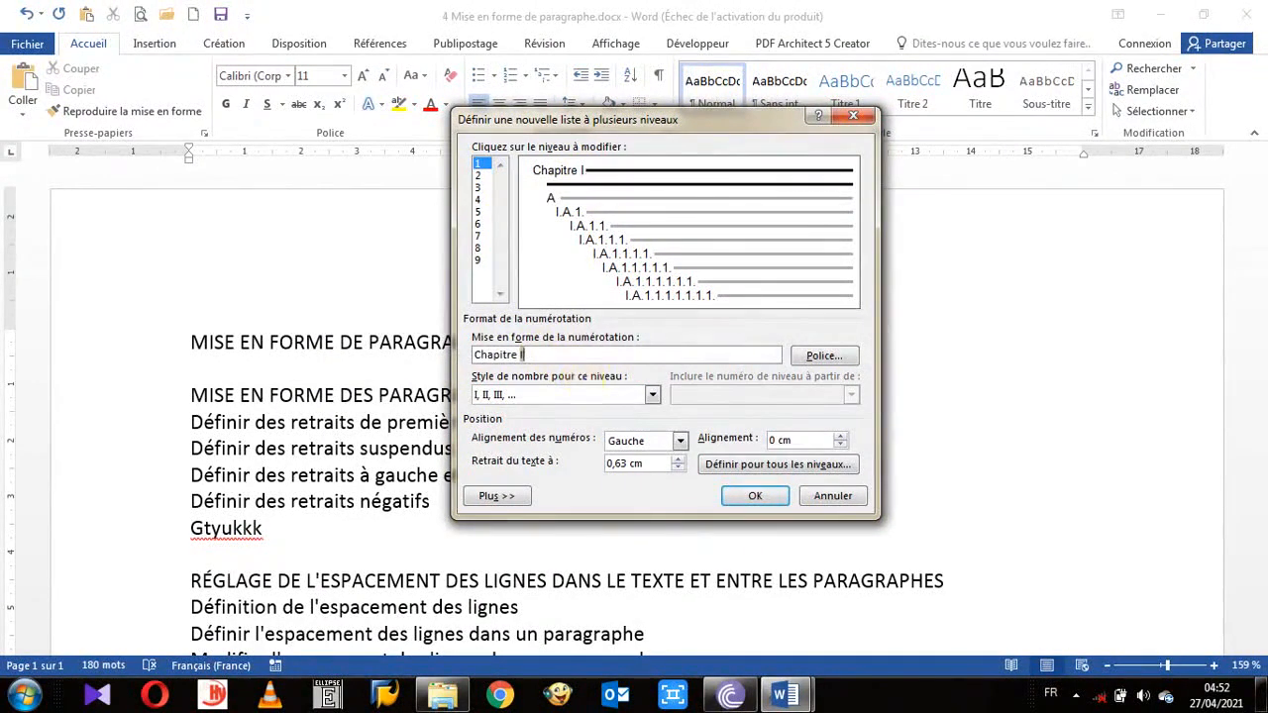
pyautogui.click(481, 176)
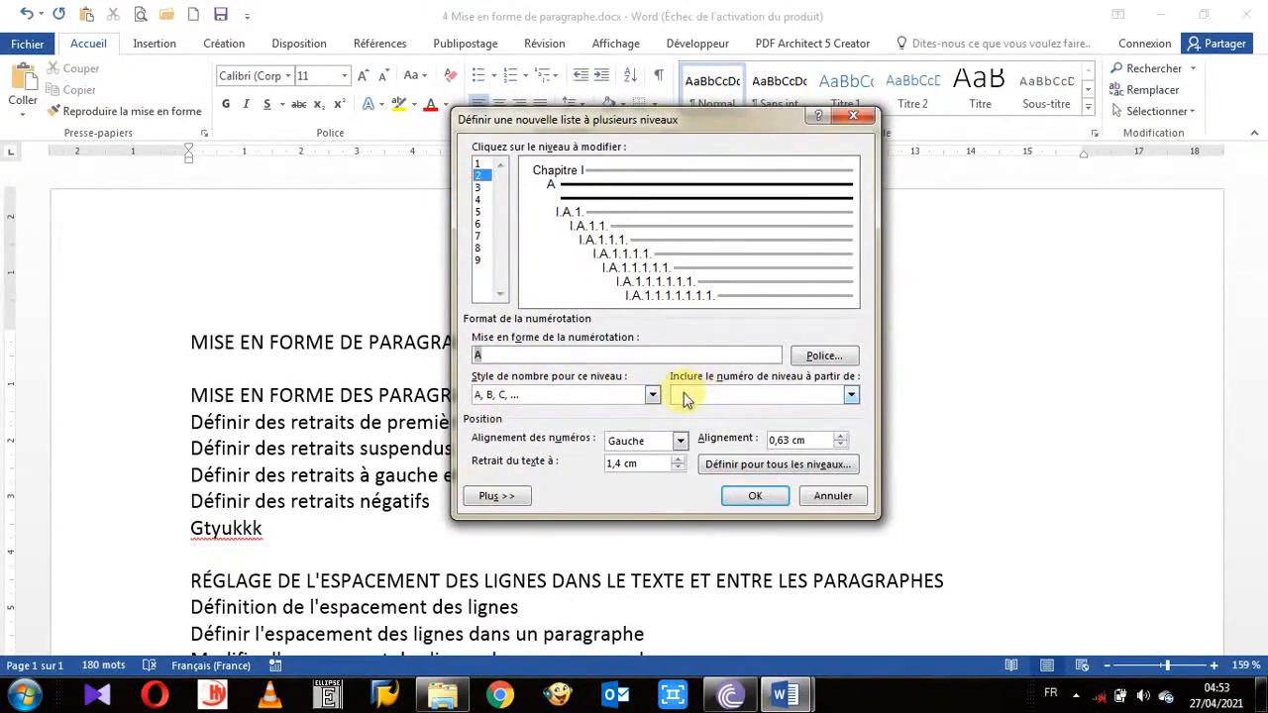
# Clear the level 3 number format and give that level the number style 1, 2, 3
pyautogui.click(479, 188)
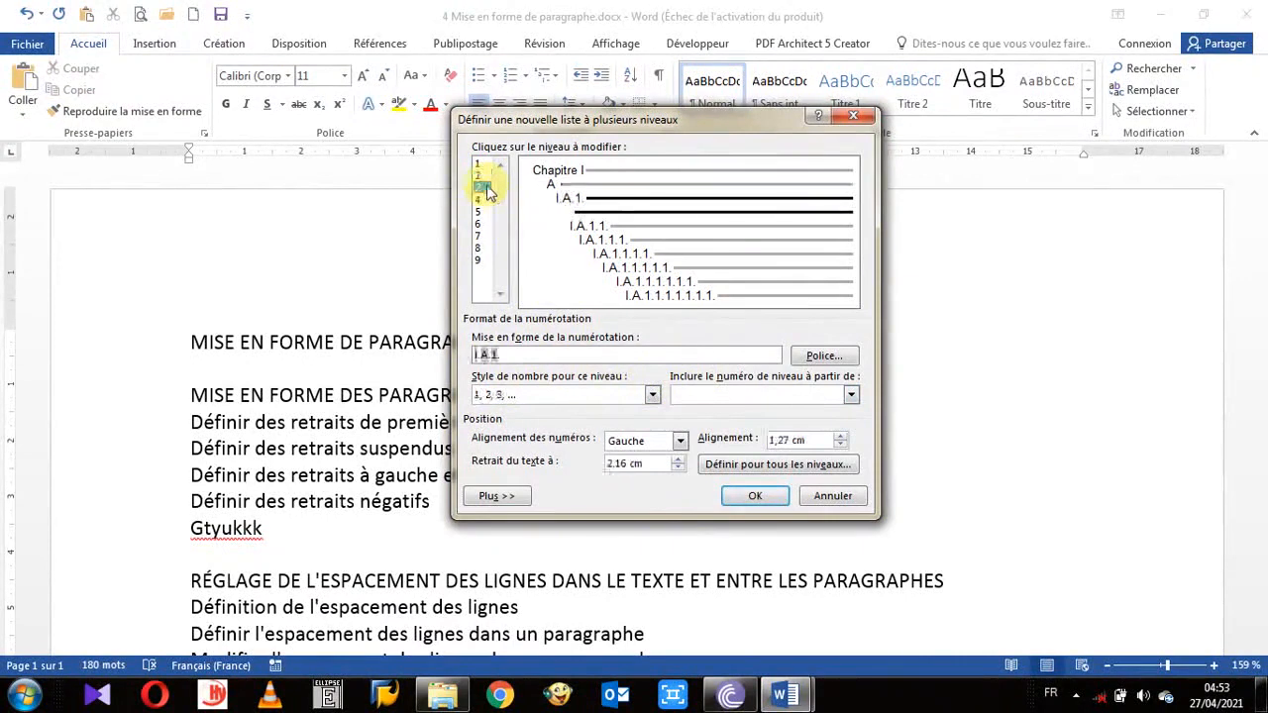
pyautogui.click(519, 354)
pyautogui.press('BackSpace')
pyautogui.press('BackSpace')
pyautogui.press('BackSpace')
pyautogui.press('BackSpace')
pyautogui.press('BackSpace')
pyautogui.press('BackSpace')
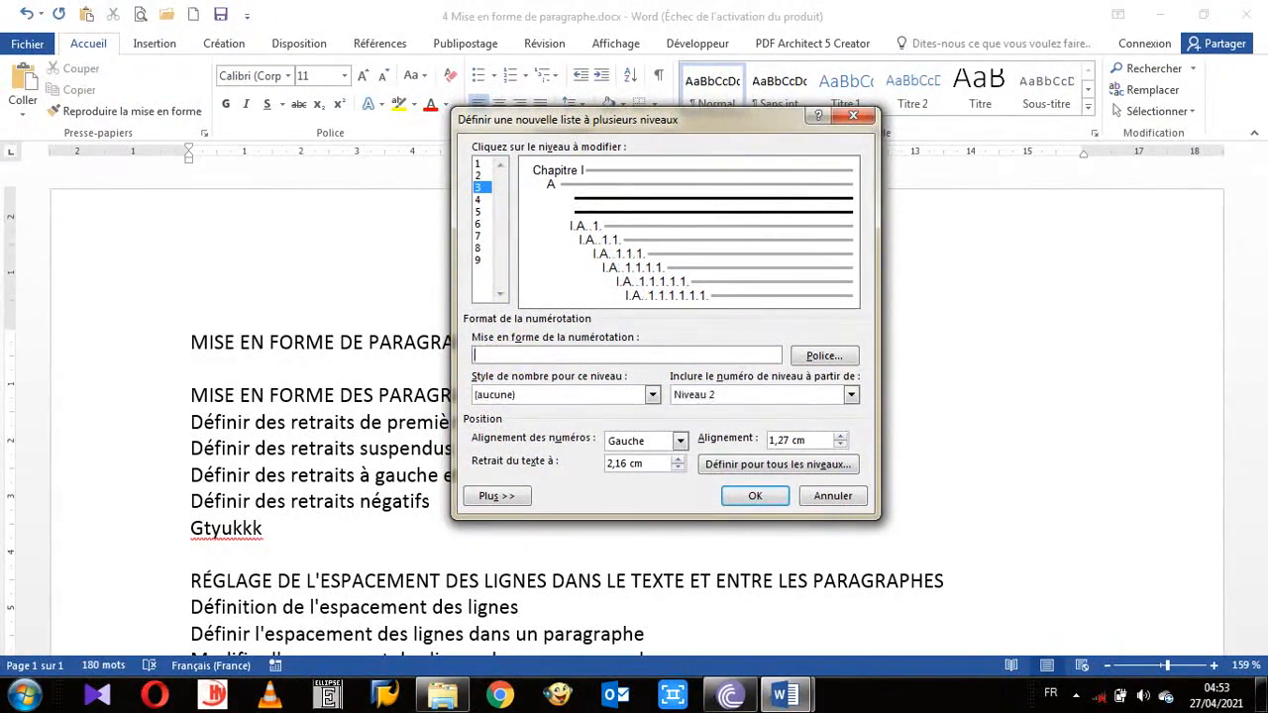
pyautogui.click(651, 394)
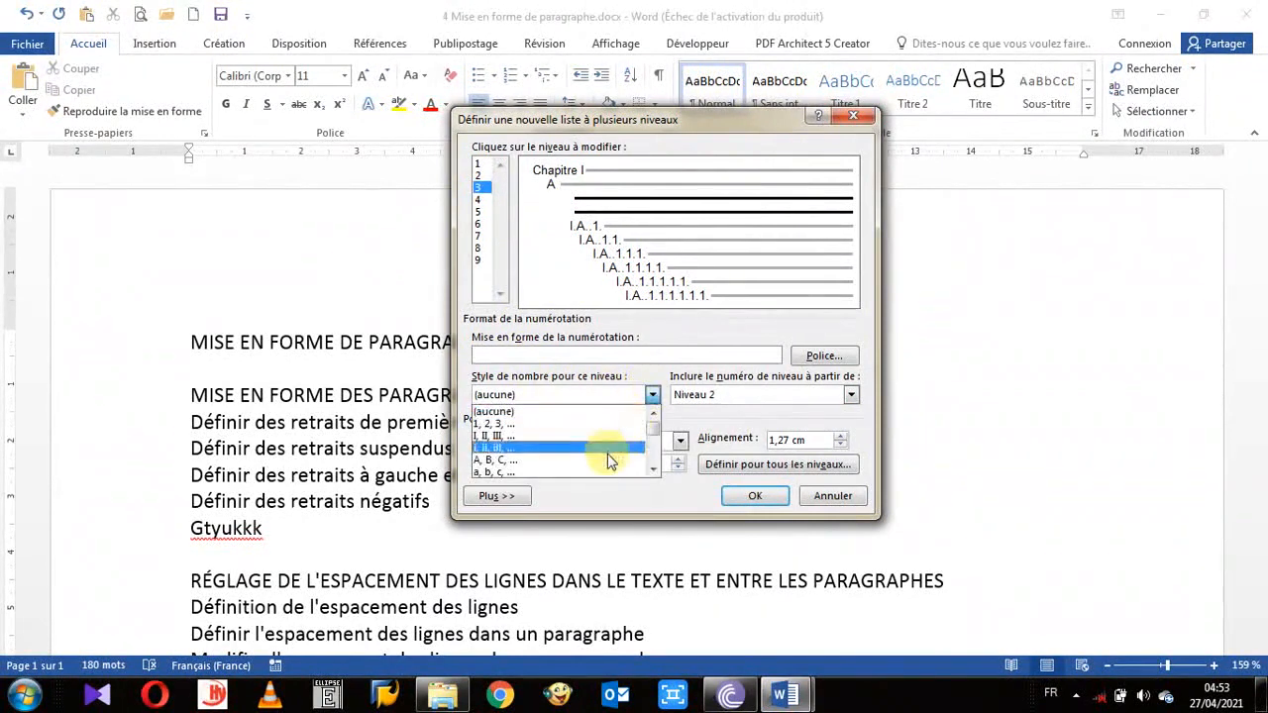
pyautogui.click(547, 425)
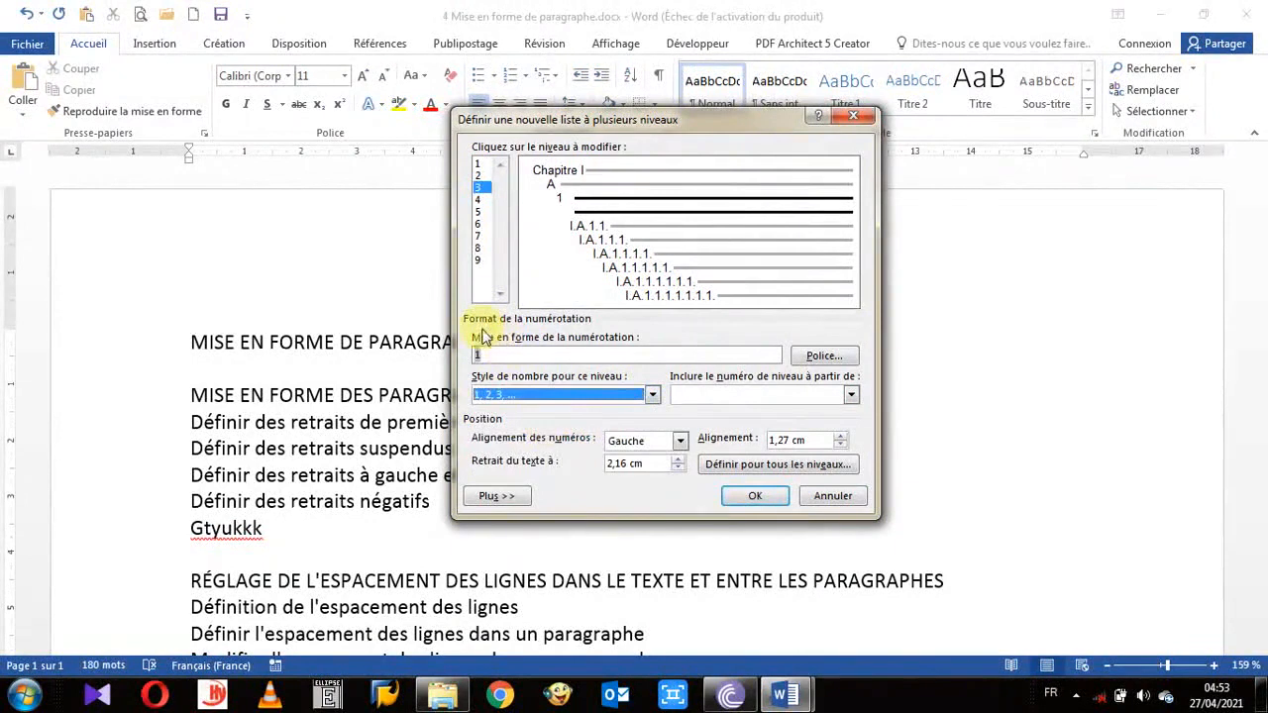
# Include the level 2 number in the level 3 format, separated by a period, as "A.1"
pyautogui.click(520, 357)
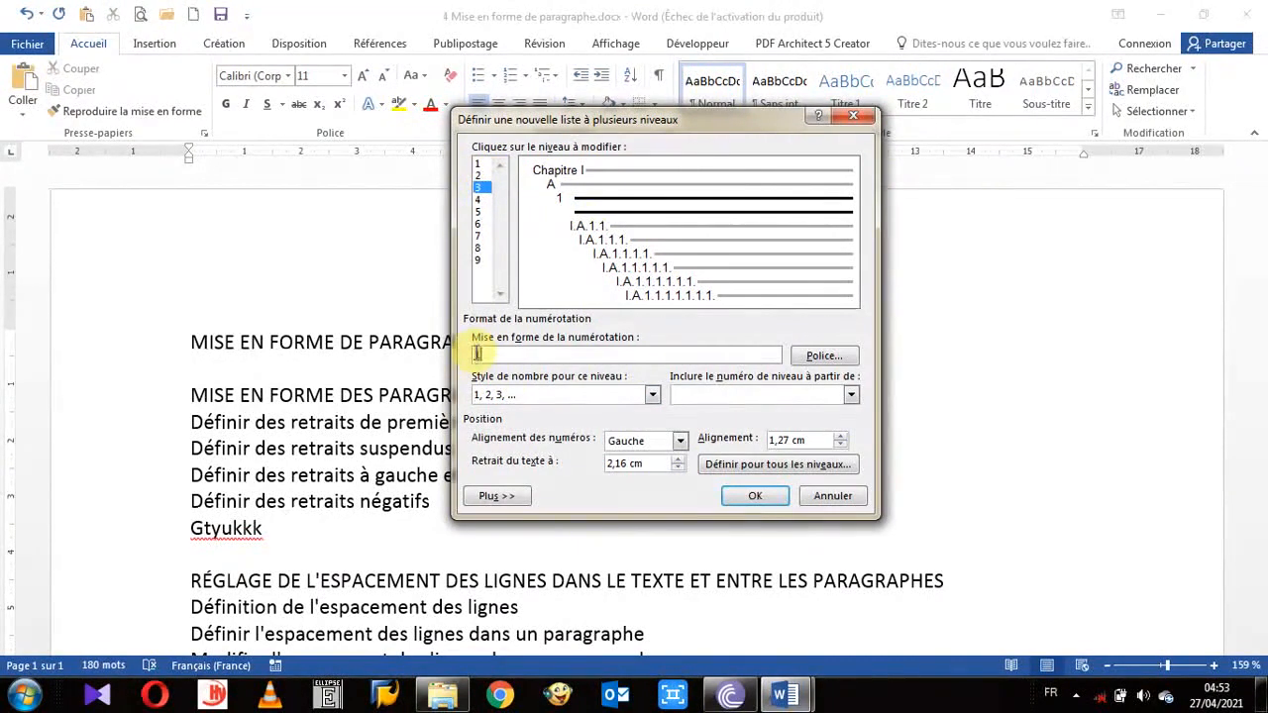
pyautogui.doubleClick(476, 353)
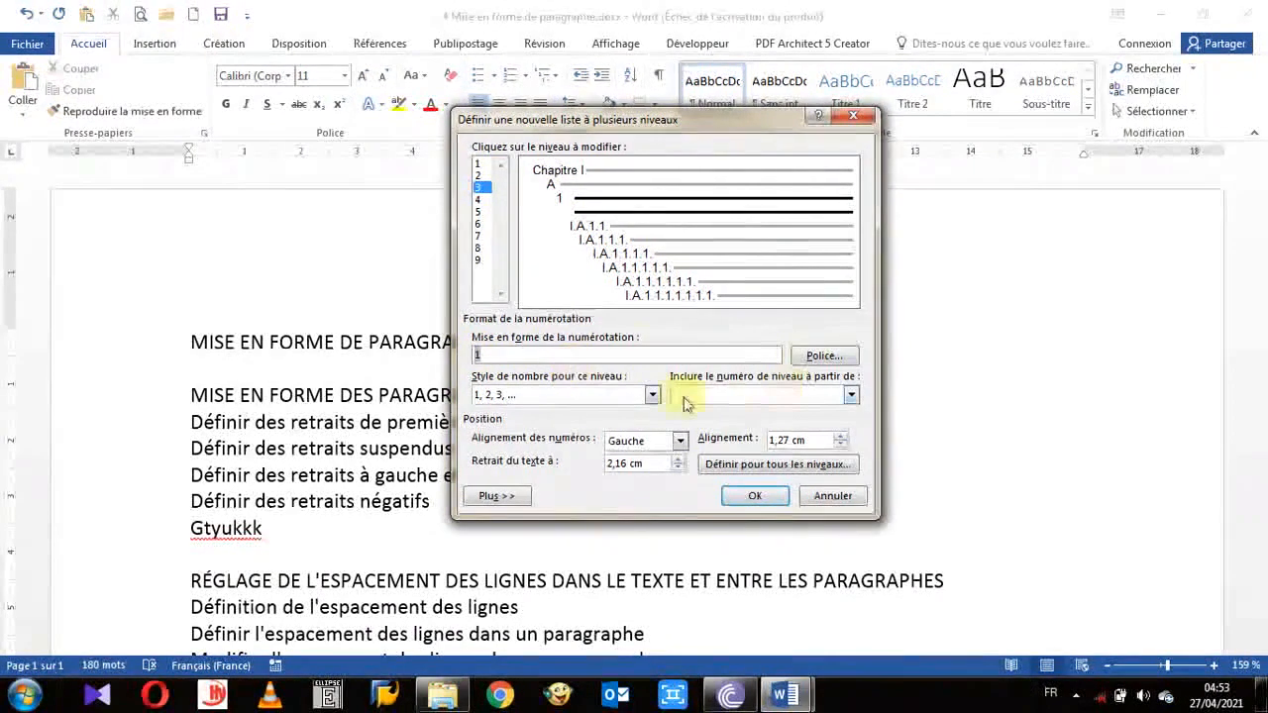
pyautogui.click(850, 395)
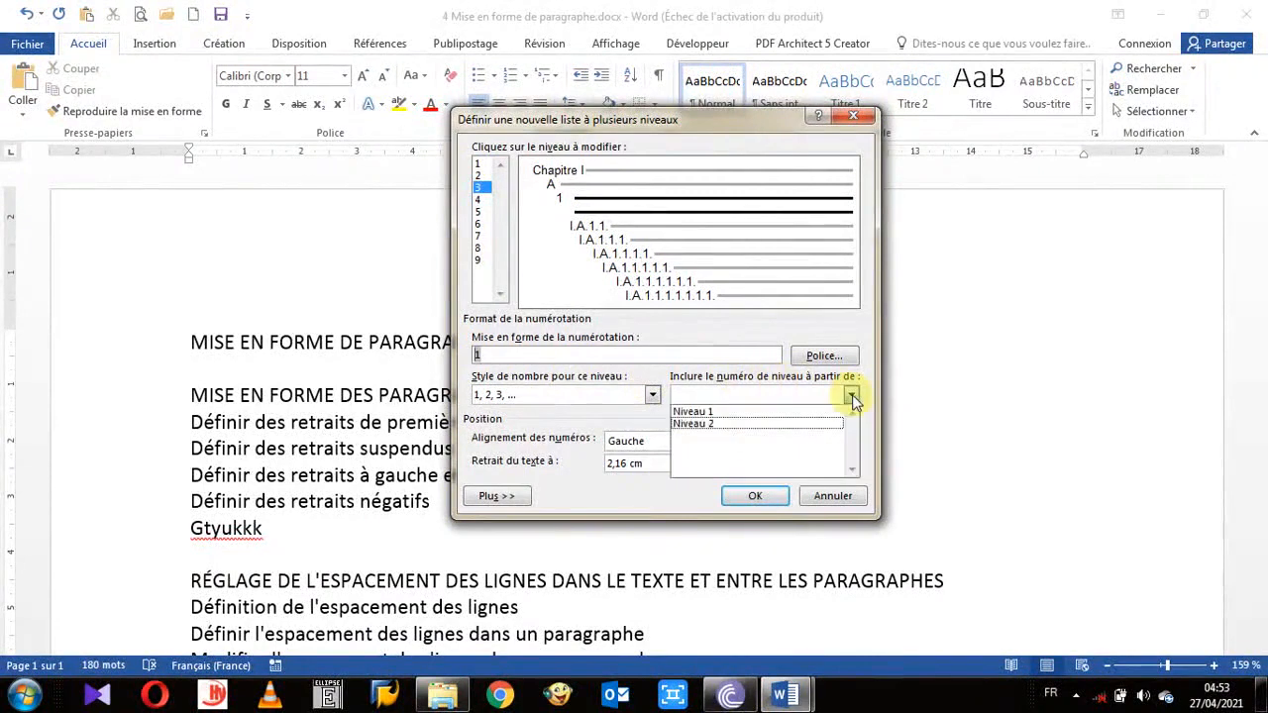
pyautogui.click(718, 426)
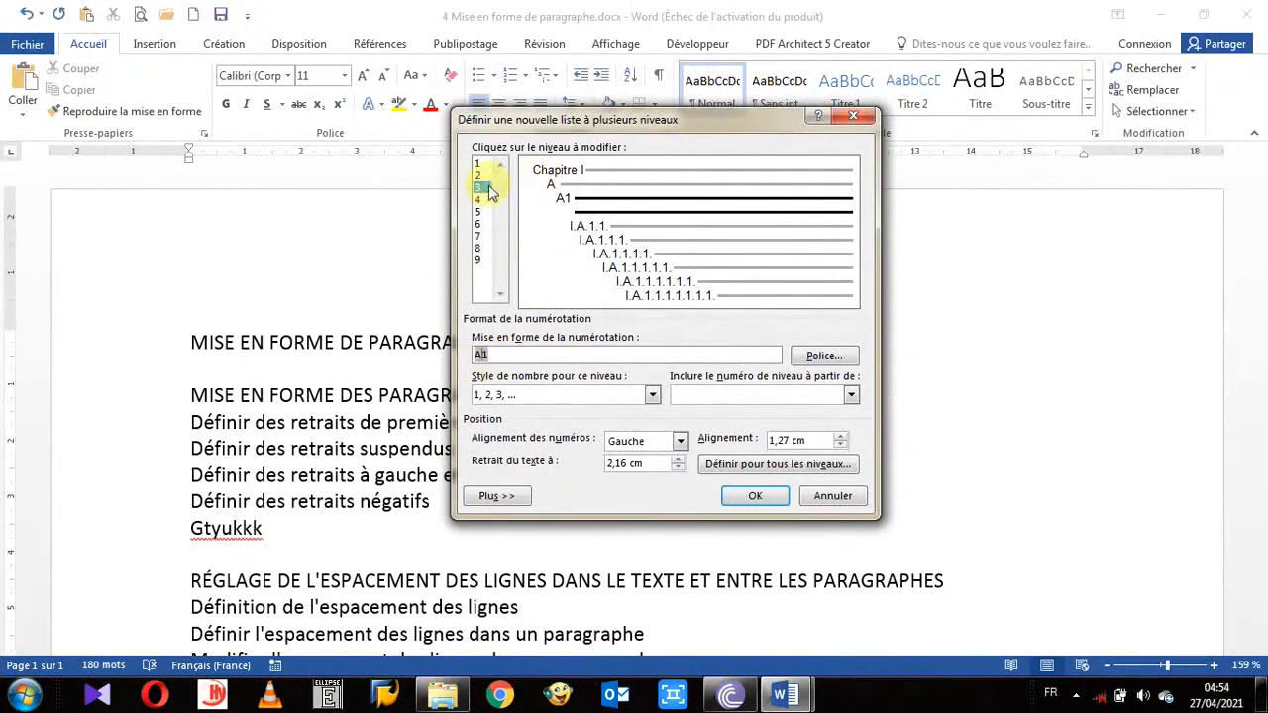
pyautogui.click(480, 354)
pyautogui.write('.')
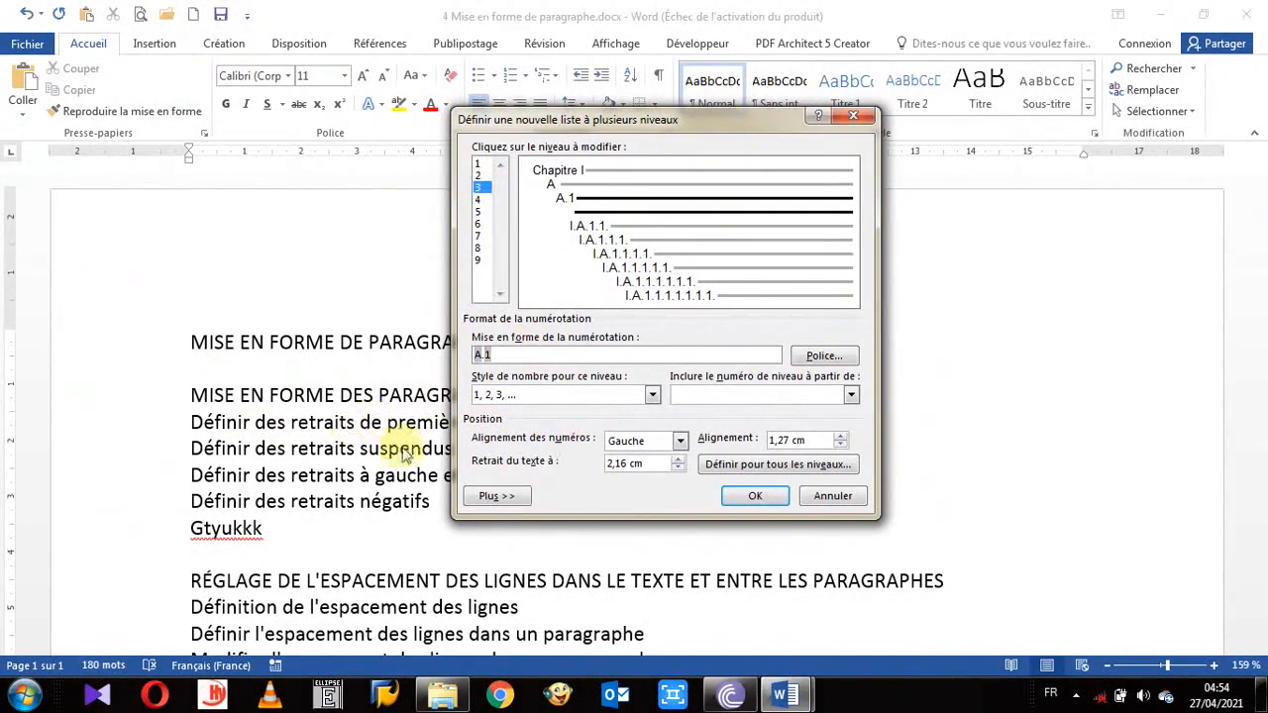
# Try including the level 1 number in the level 3 format, and remove it again
pyautogui.click(851, 396)
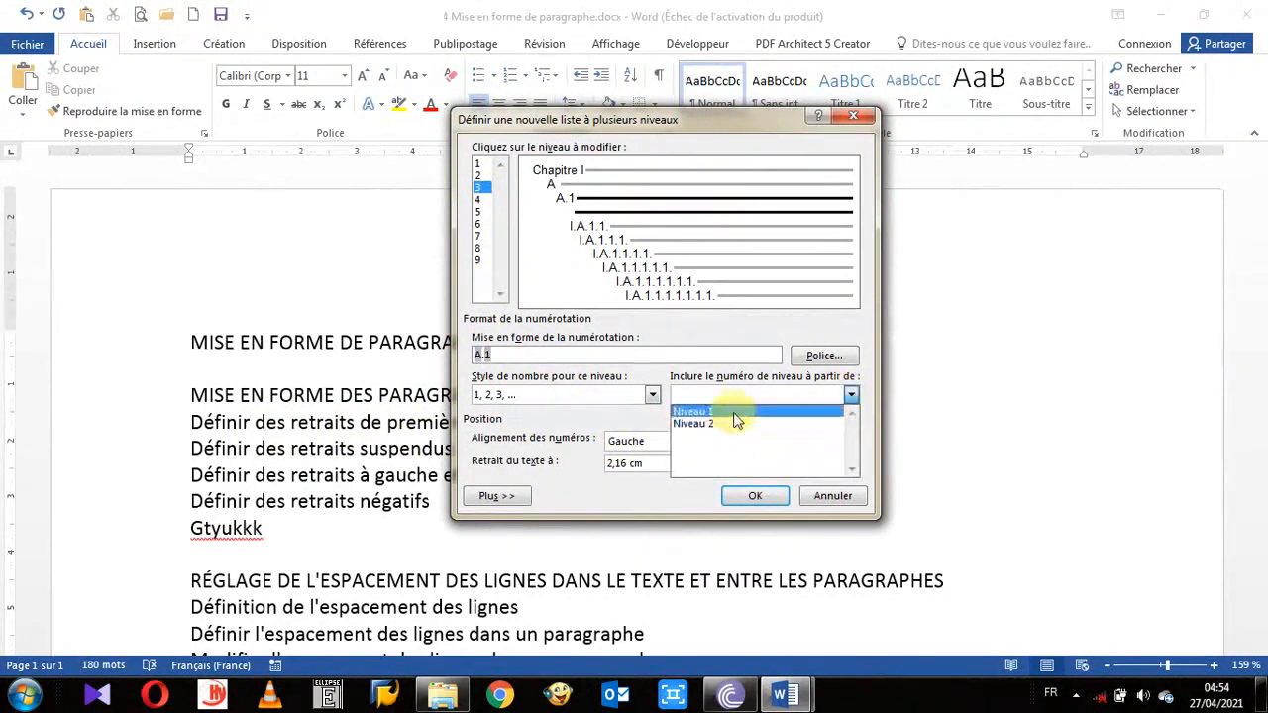
pyautogui.click(476, 356)
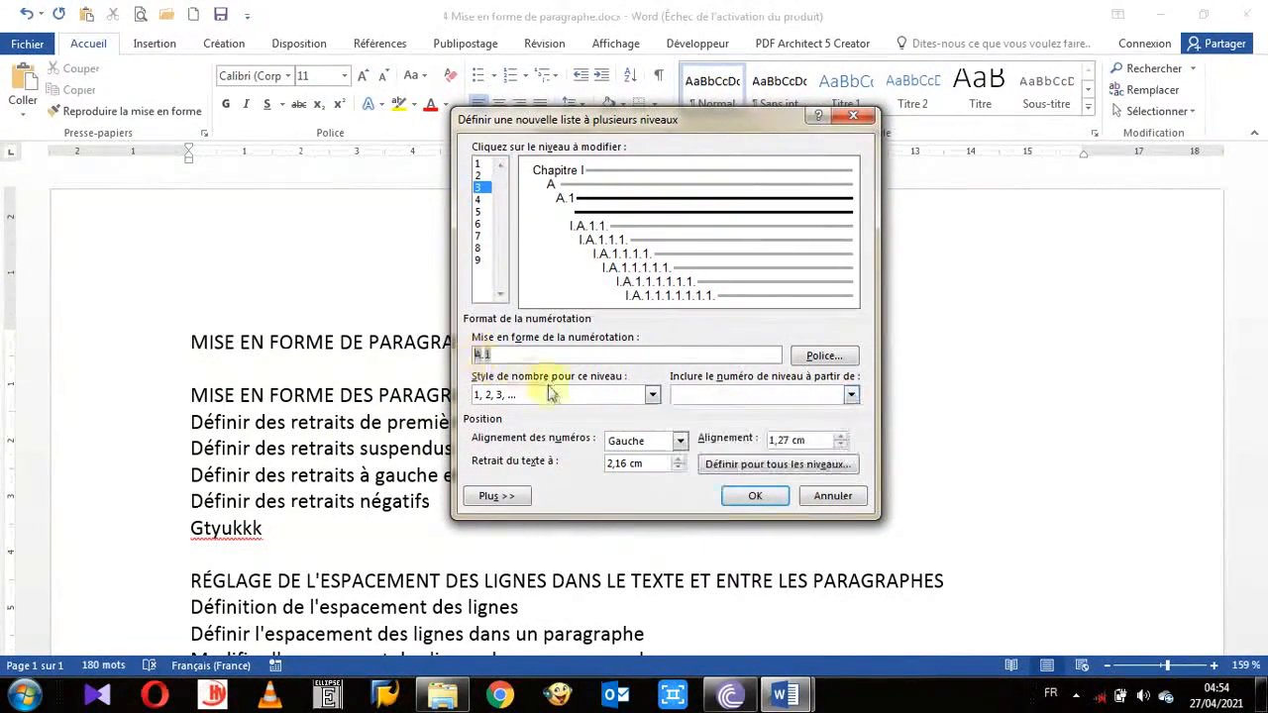
pyautogui.click(849, 395)
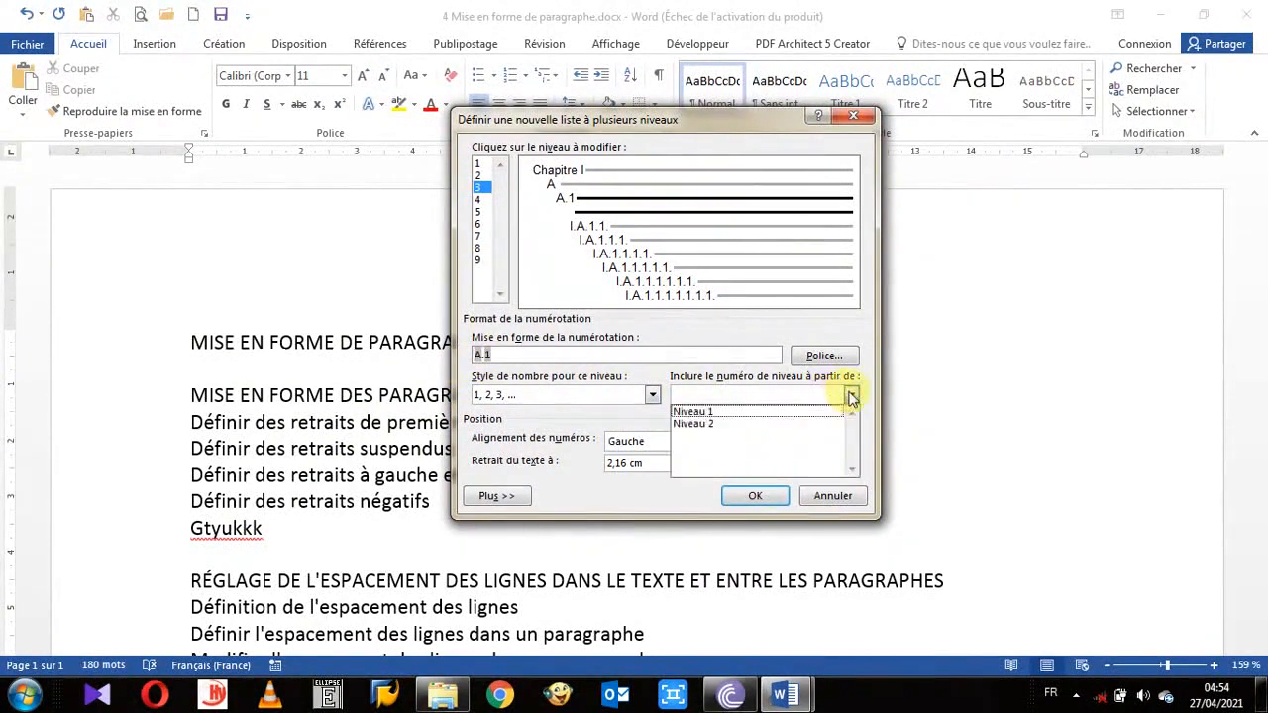
pyautogui.click(715, 411)
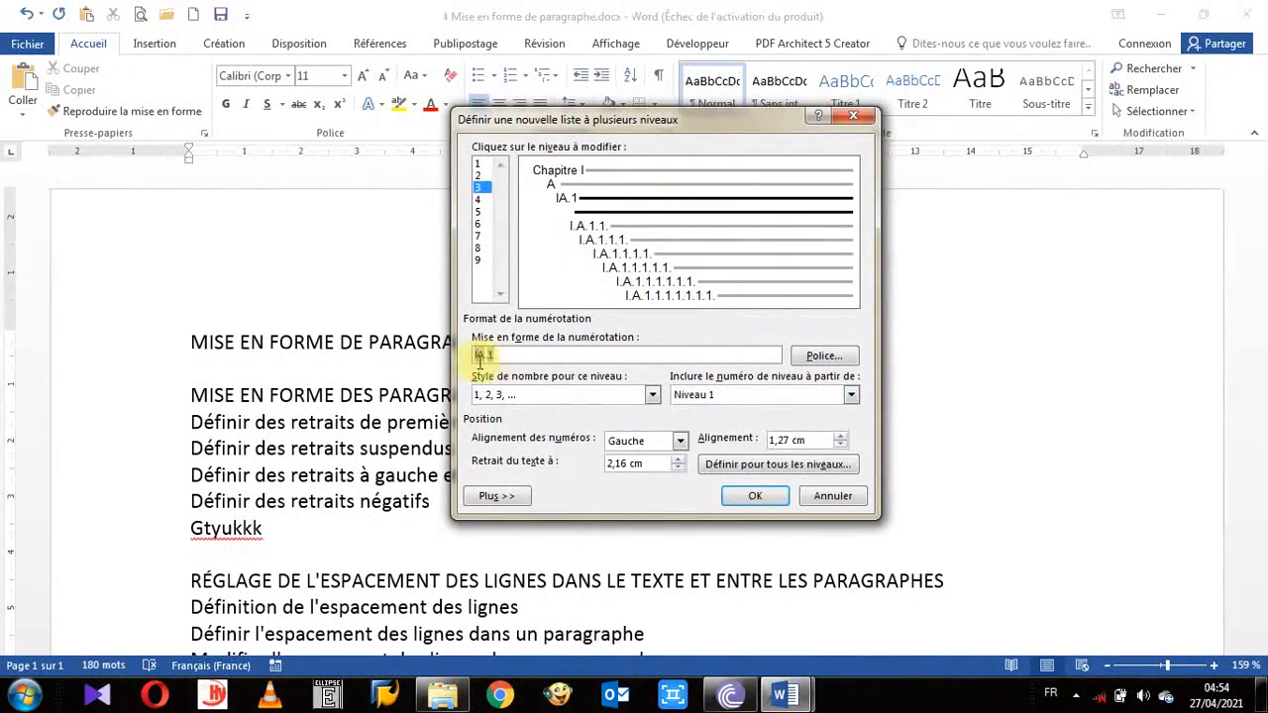
pyautogui.press('Left')
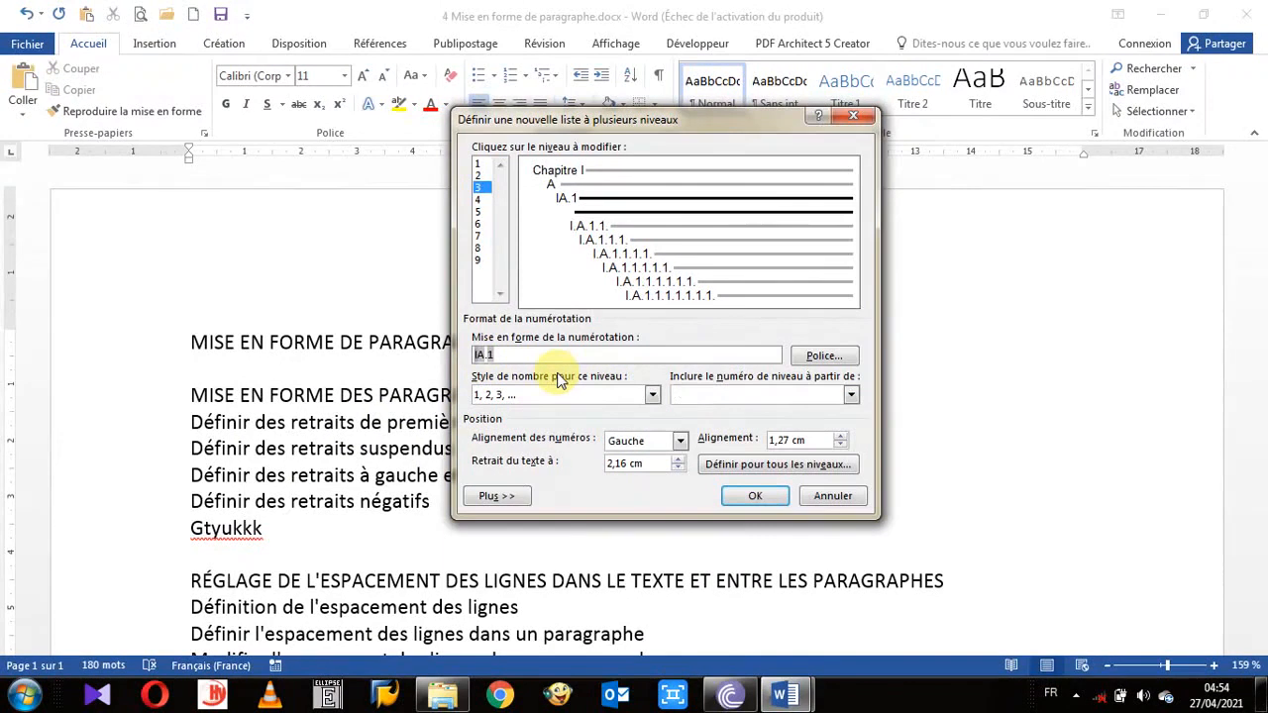
pyautogui.press('BackSpace')
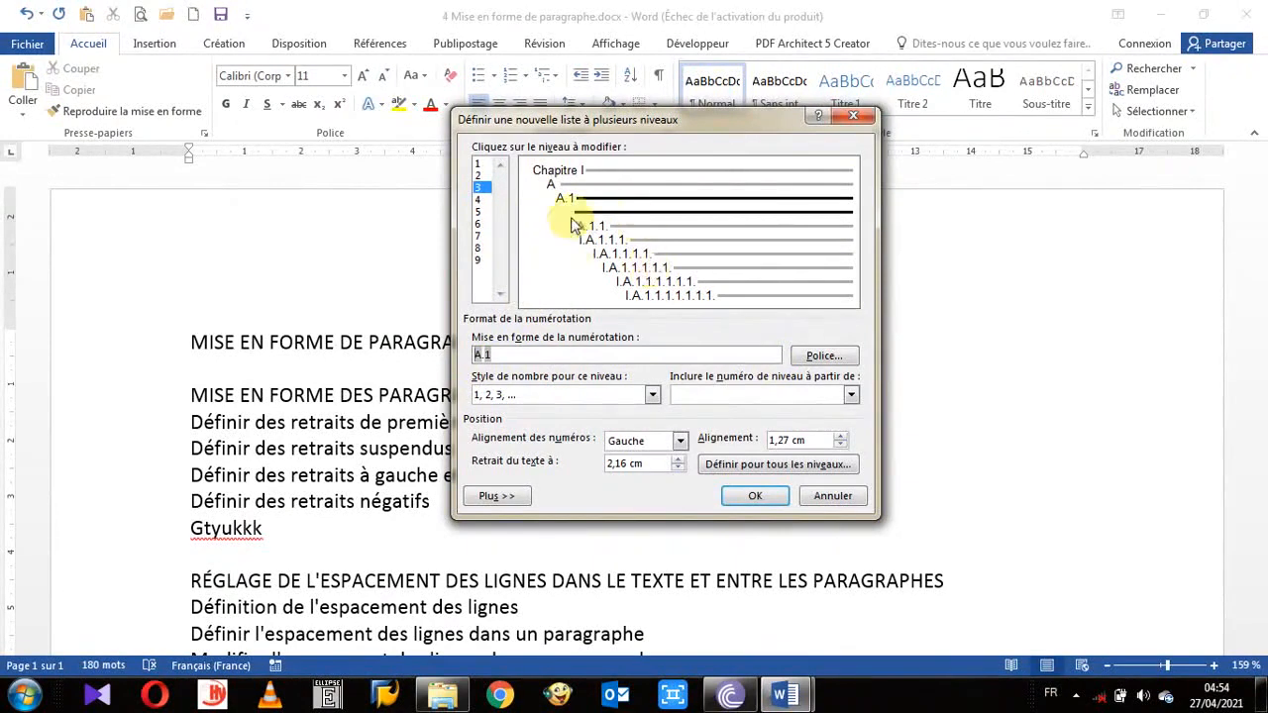
# Apply the newly defined multilevel list to the title "MISE EN FORME DE PARAGRAPHE" and check its numbering
pyautogui.click(744, 503)
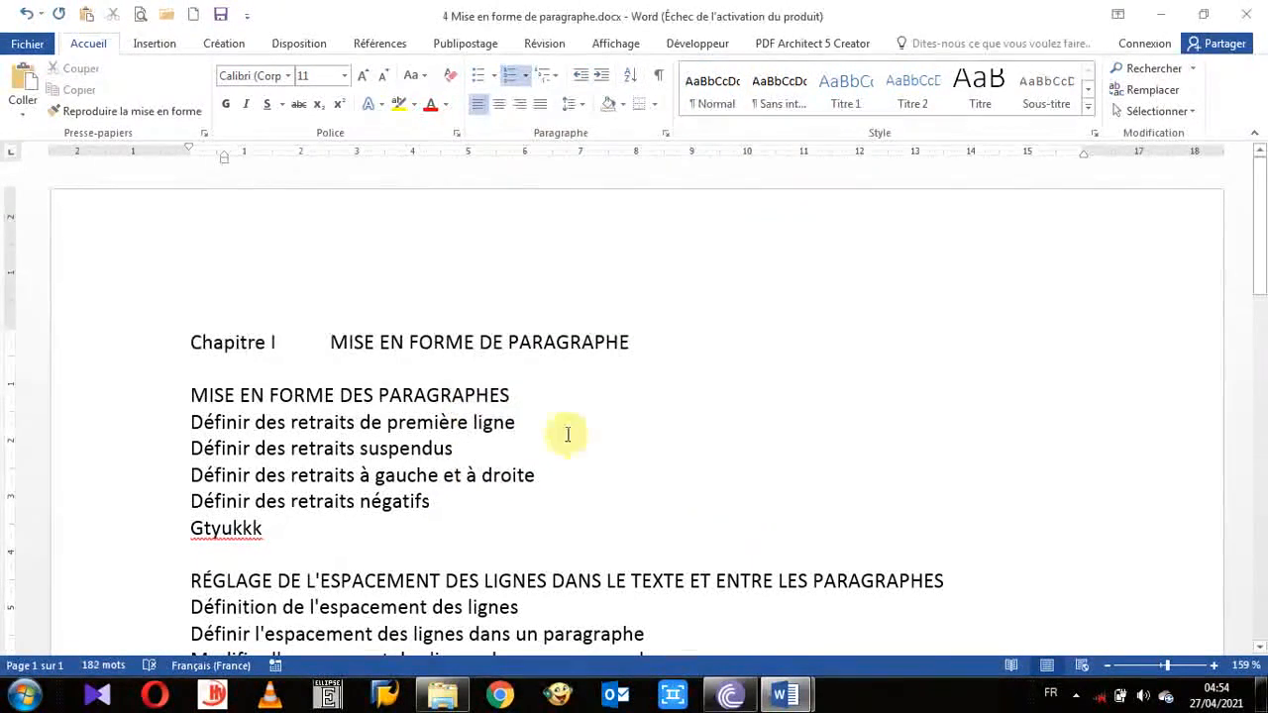
pyautogui.click(420, 358)
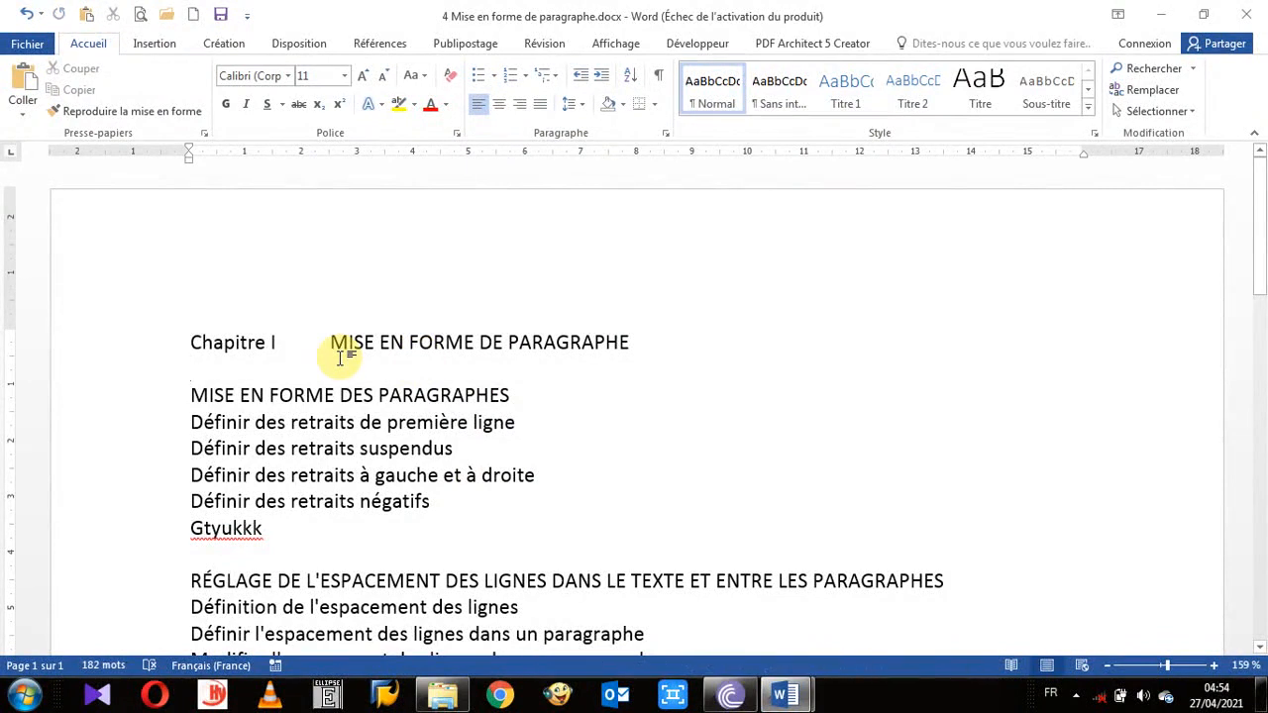
pyautogui.click(346, 343)
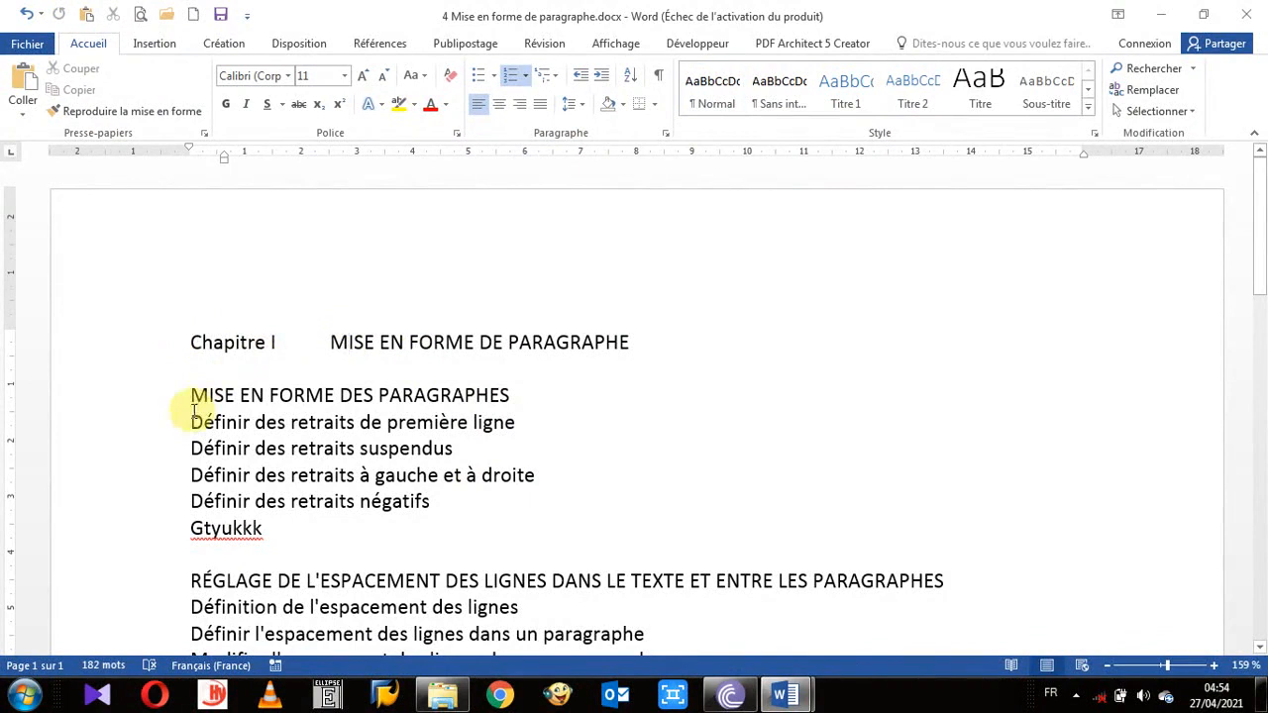
# Apply the current "Chapitre I, A, A.1" multilevel list to the heading "MISE EN FORME DES PARAGRAPHES"
pyautogui.click(132, 400)
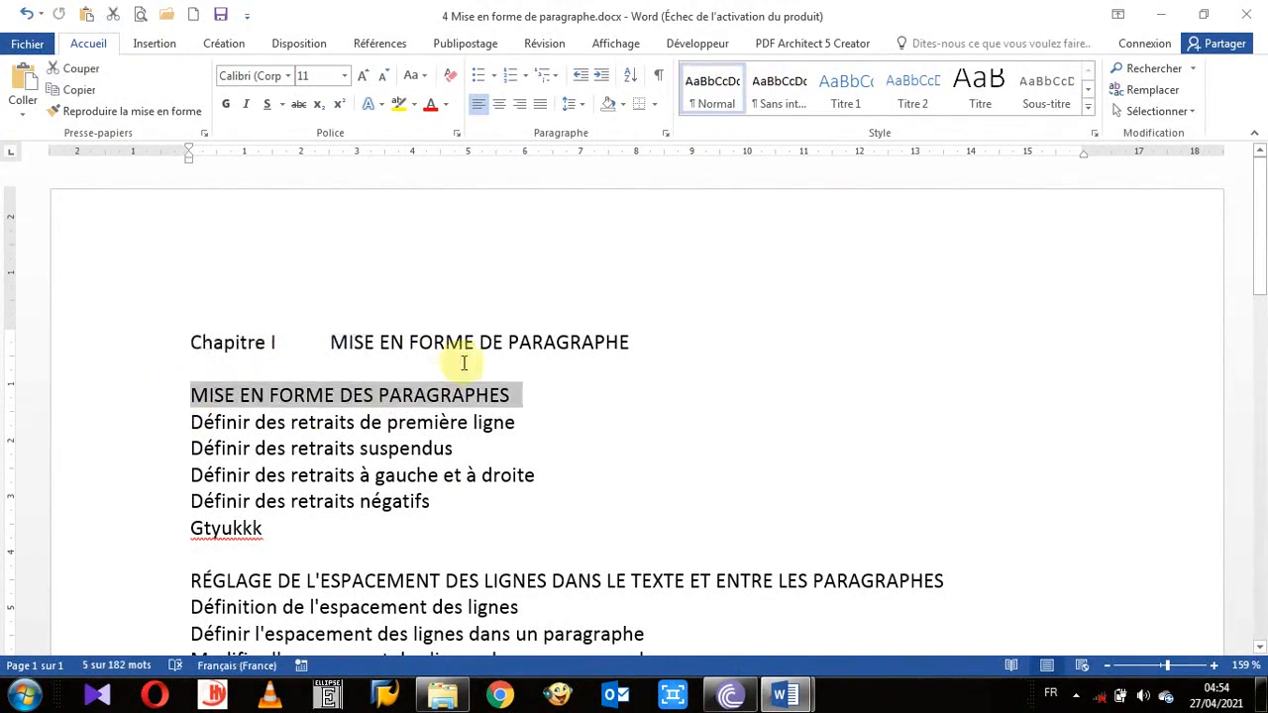
pyautogui.click(196, 396)
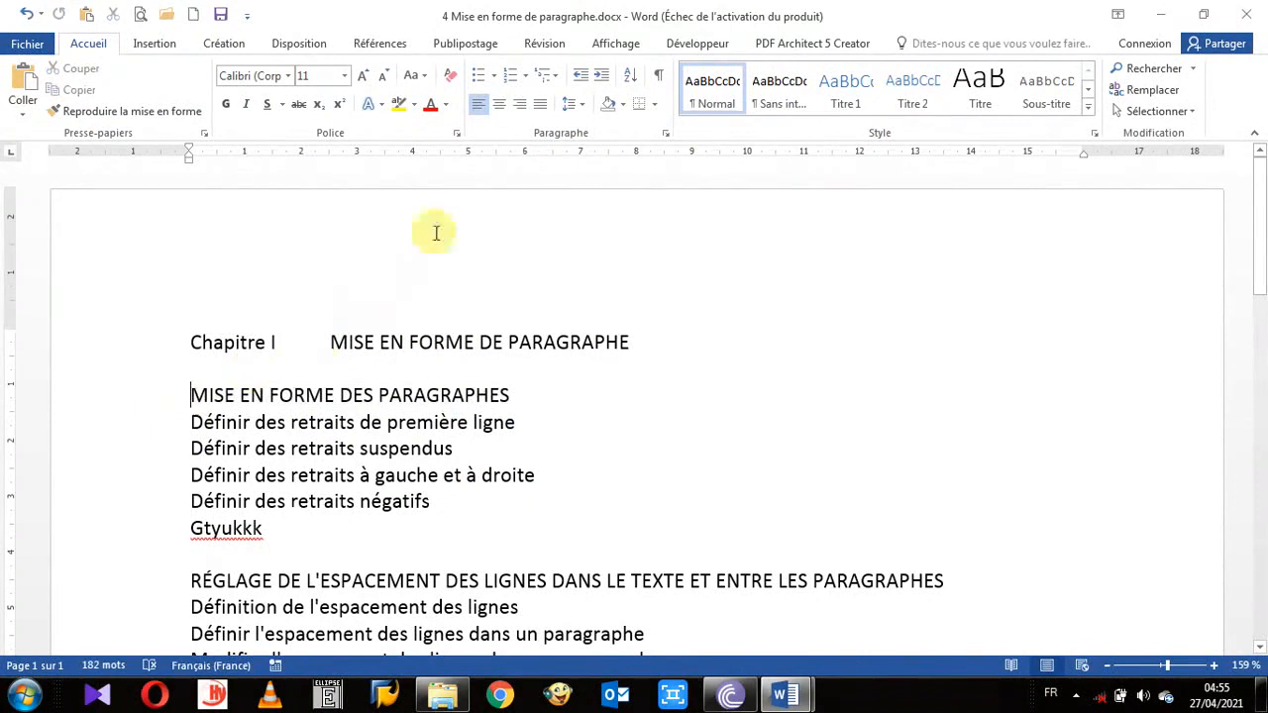
pyautogui.click(555, 75)
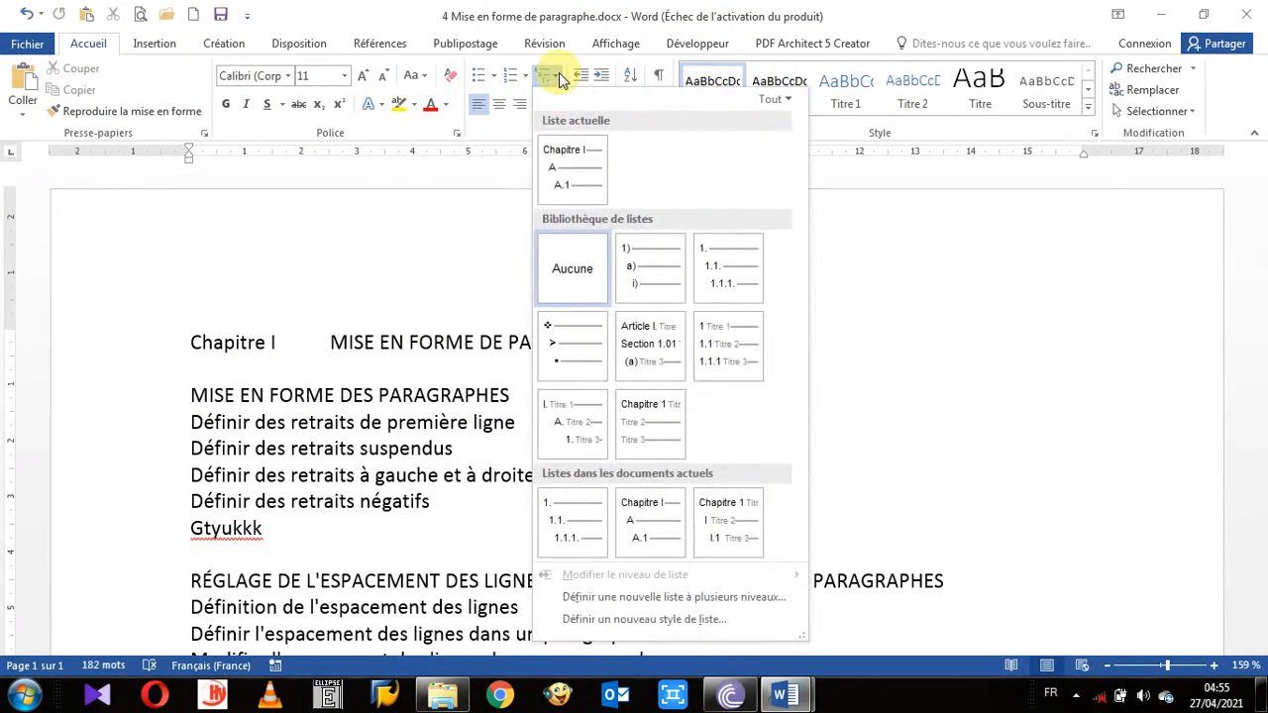
pyautogui.moveTo(572, 160)
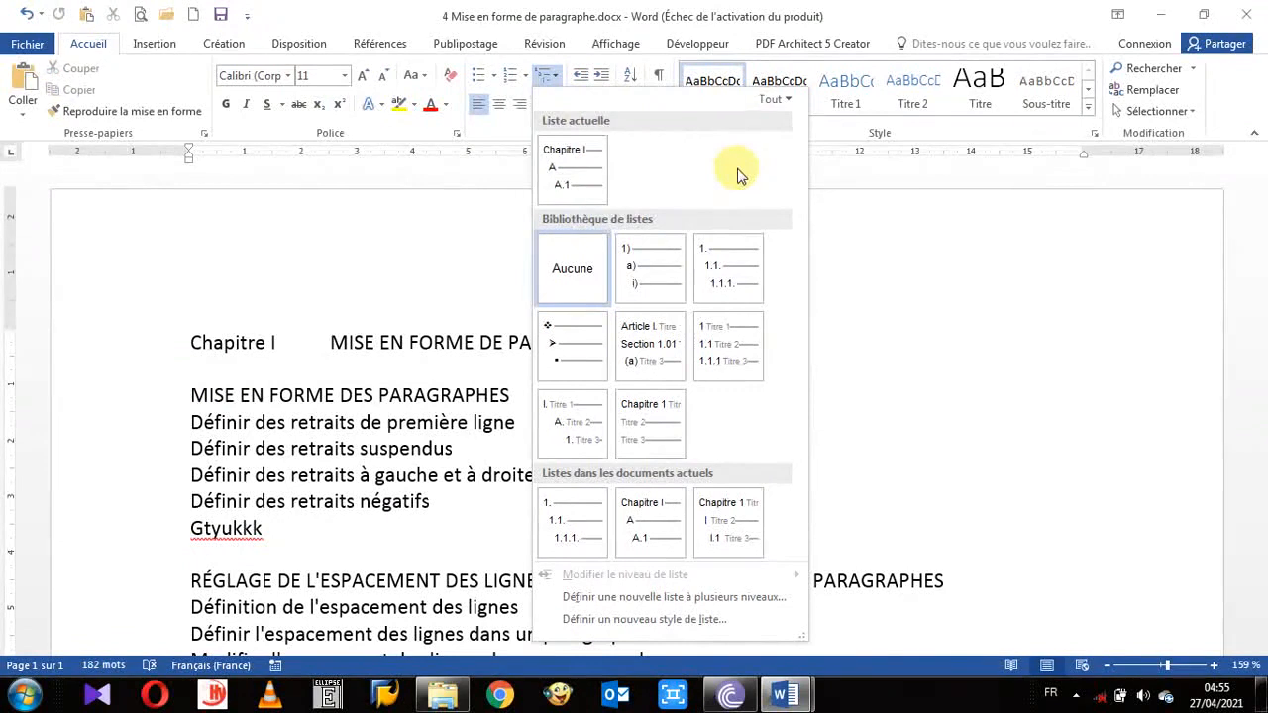
pyautogui.click(567, 157)
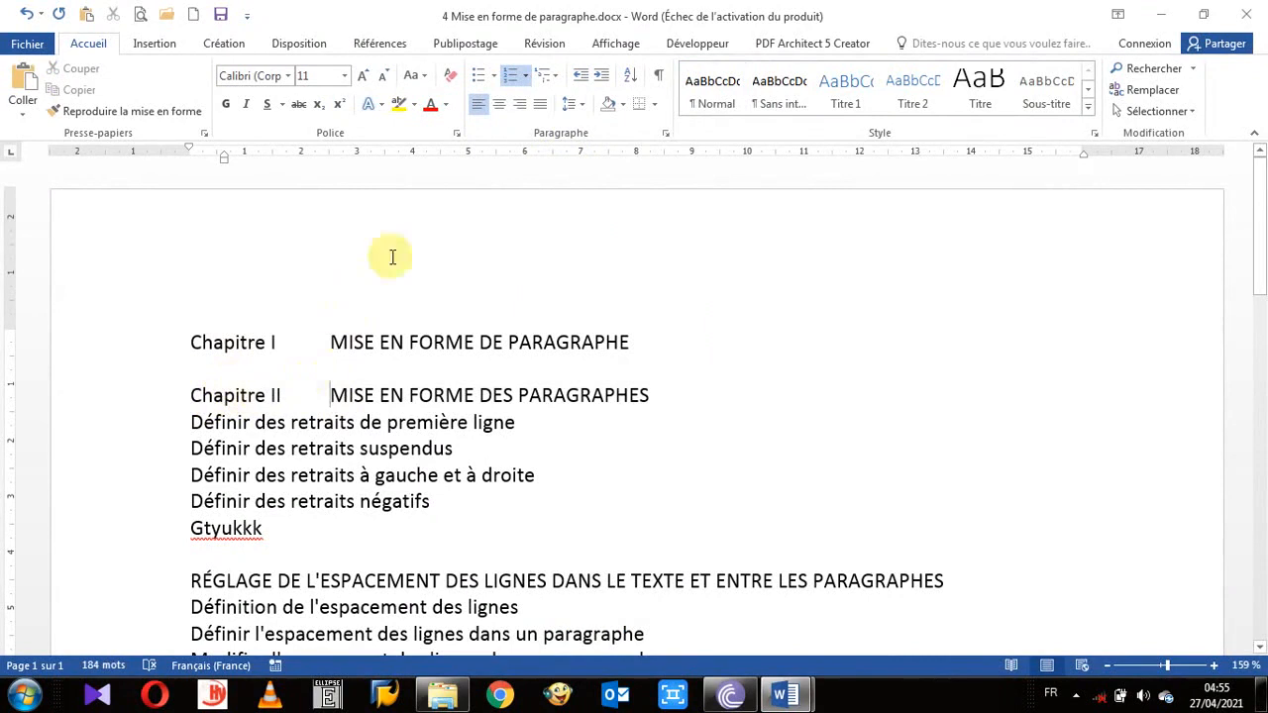
# Change the list level of the heading "MISE EN FORME DES PARAGRAPHES" to level 2 (A)
pyautogui.click(542, 75)
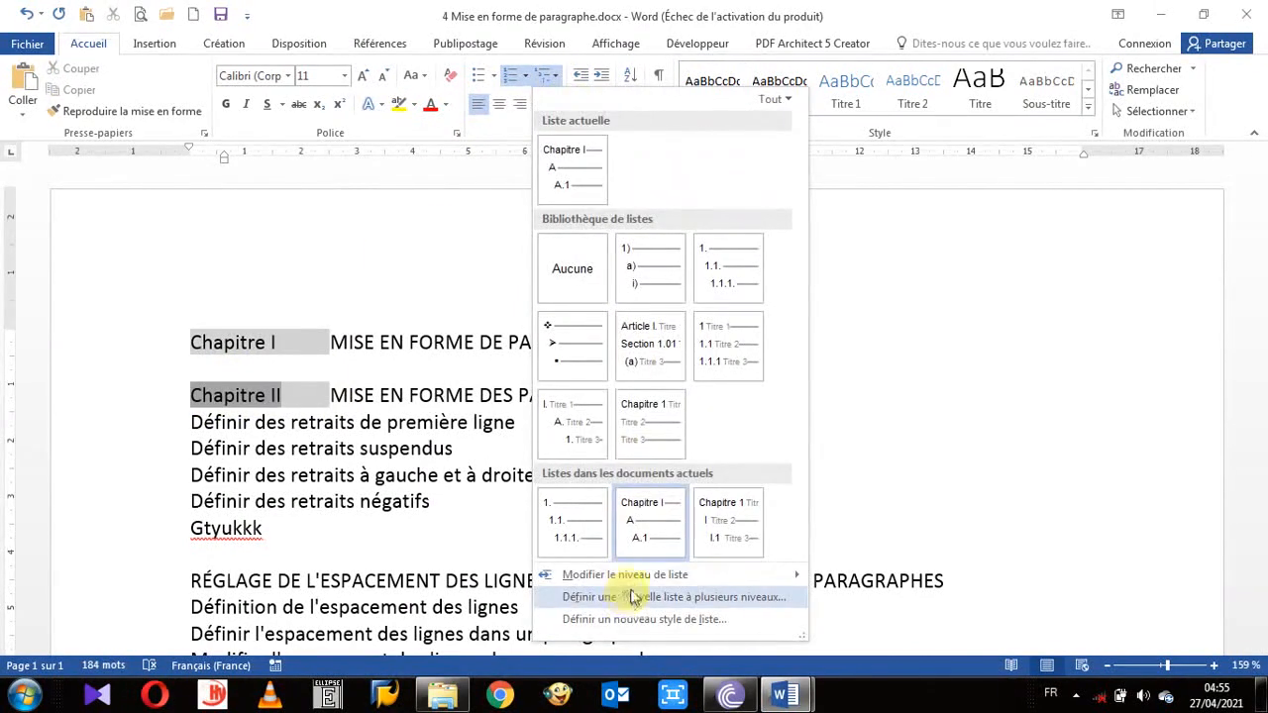
pyautogui.moveTo(641, 579)
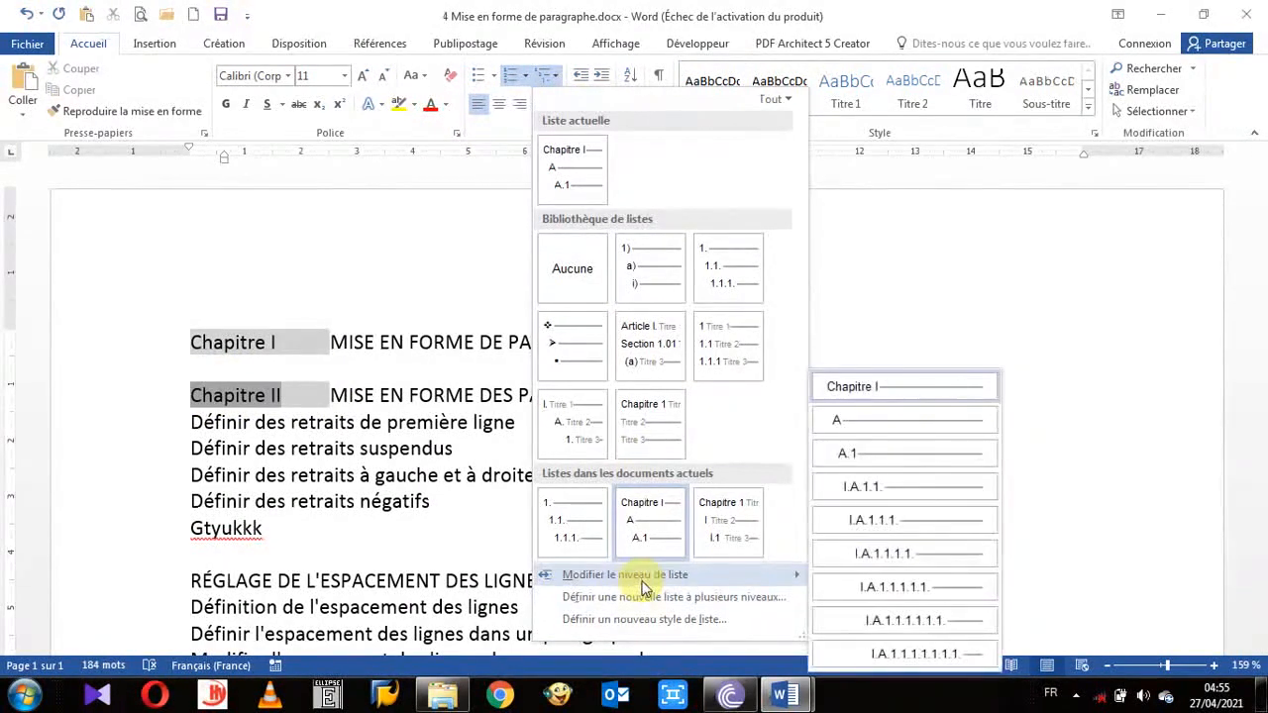
pyautogui.click(856, 422)
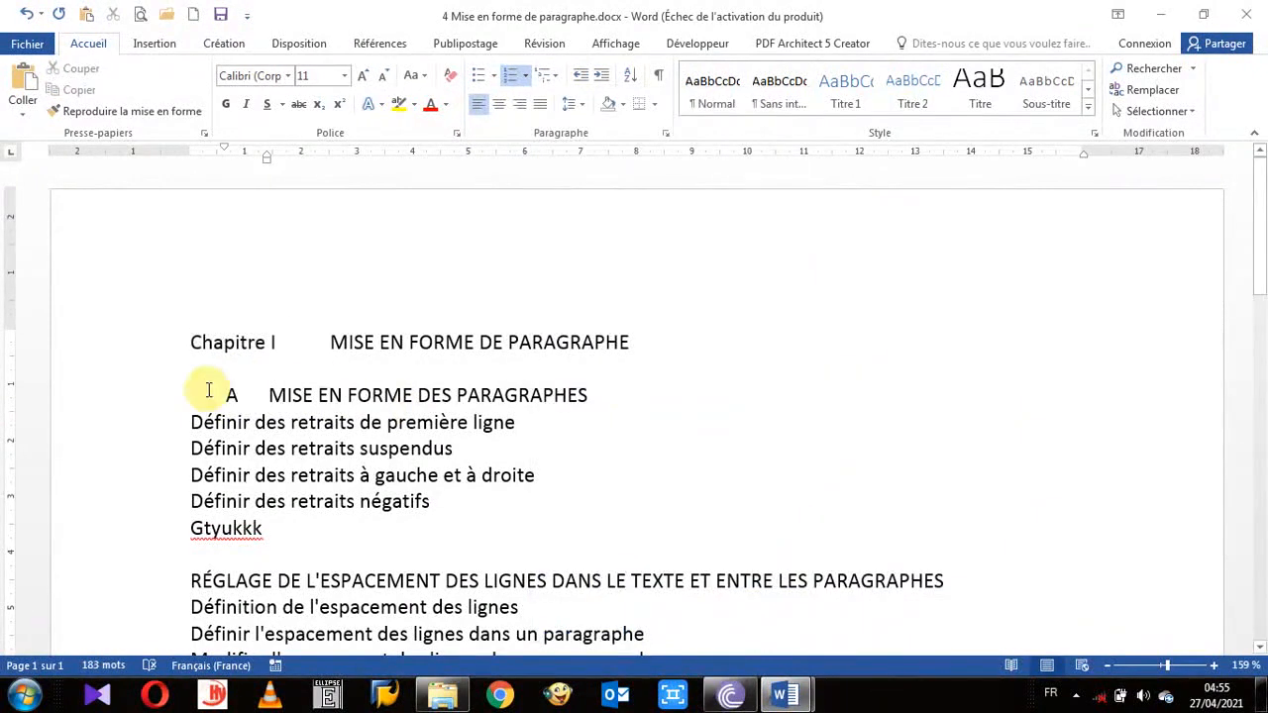
# Copy the formatting of the heading "MISE EN FORME DES PARAGRAPHES" to the five lines below it, through "Gtyukkk"
pyautogui.click(134, 399)
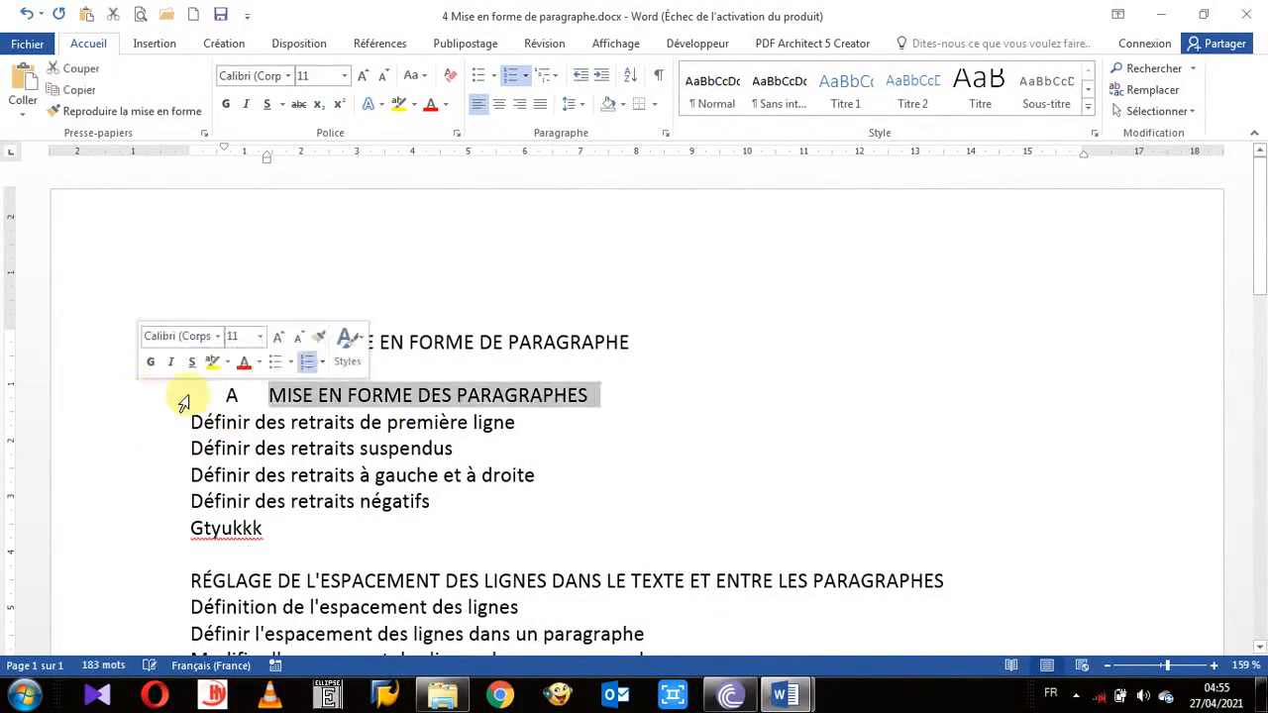
pyautogui.click(319, 338)
pyautogui.moveTo(147, 433); pyautogui.dragTo(151, 528)
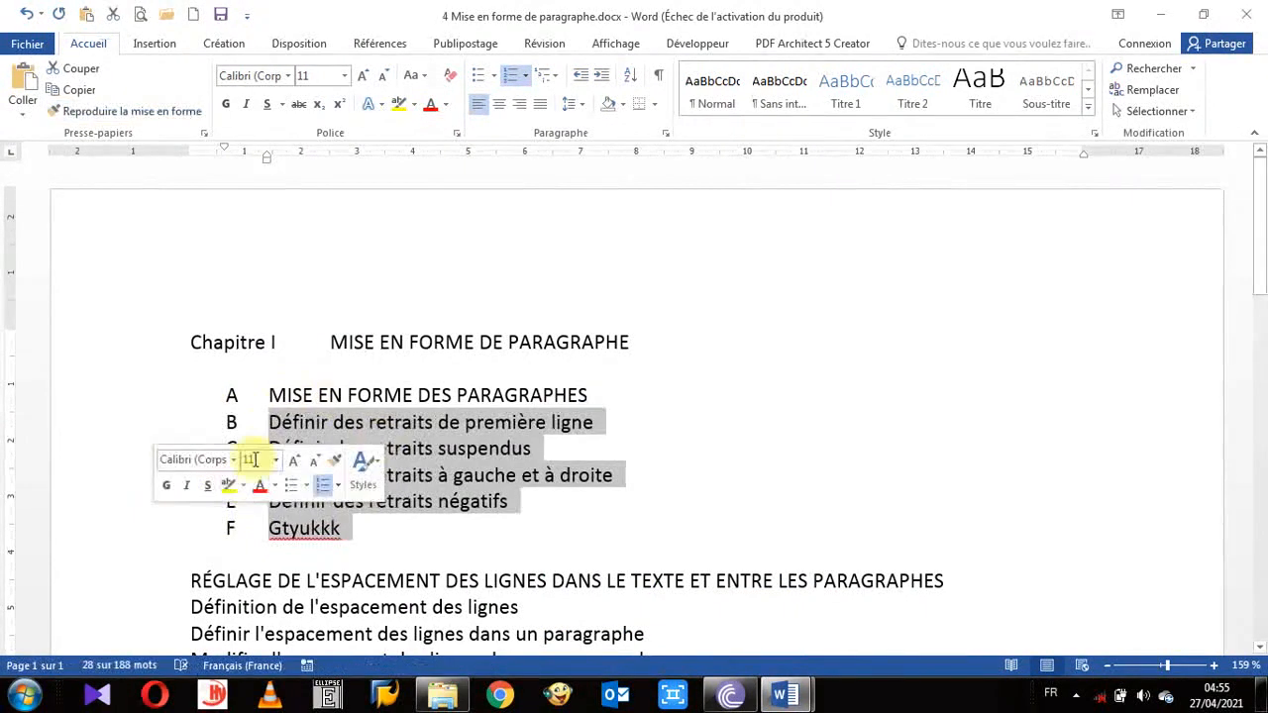
# Change the list level of the five lines from "Définir des retraits de première ligne" to "Gtyukkk" to level 3 (A.1)
pyautogui.click(556, 79)
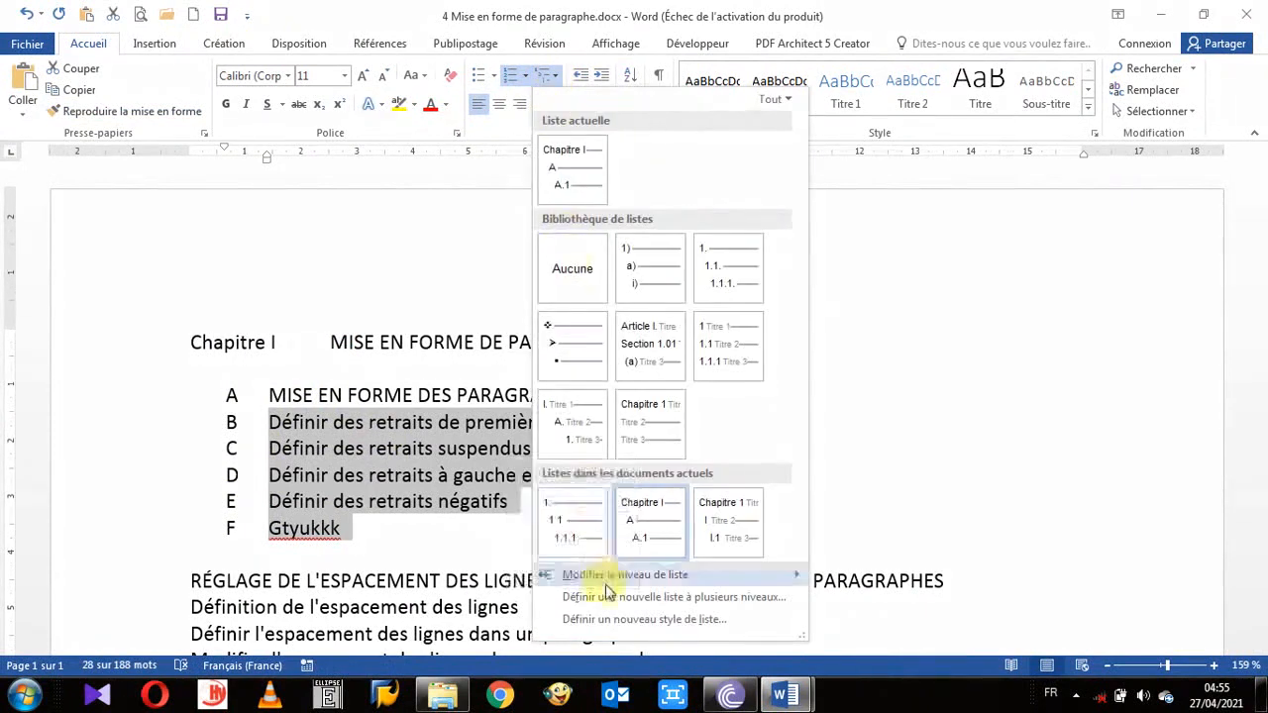
pyautogui.moveTo(607, 585)
pyautogui.click(868, 455)
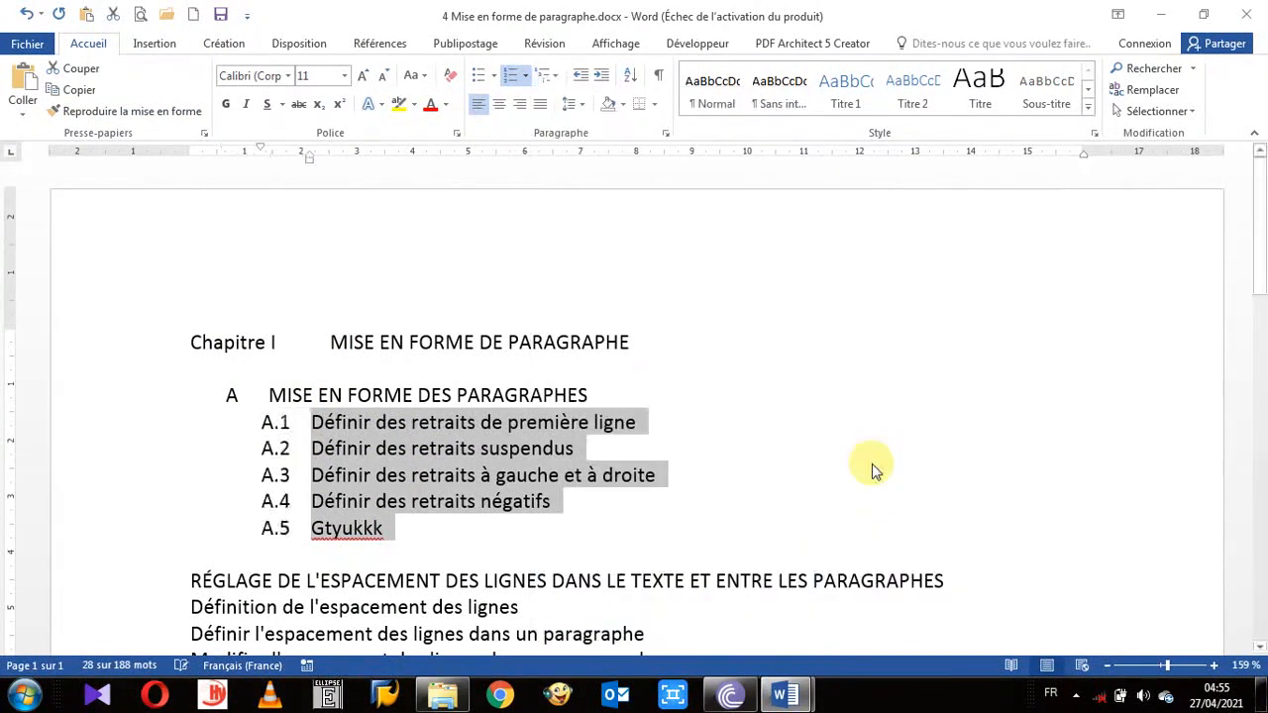
pyautogui.click(763, 414)
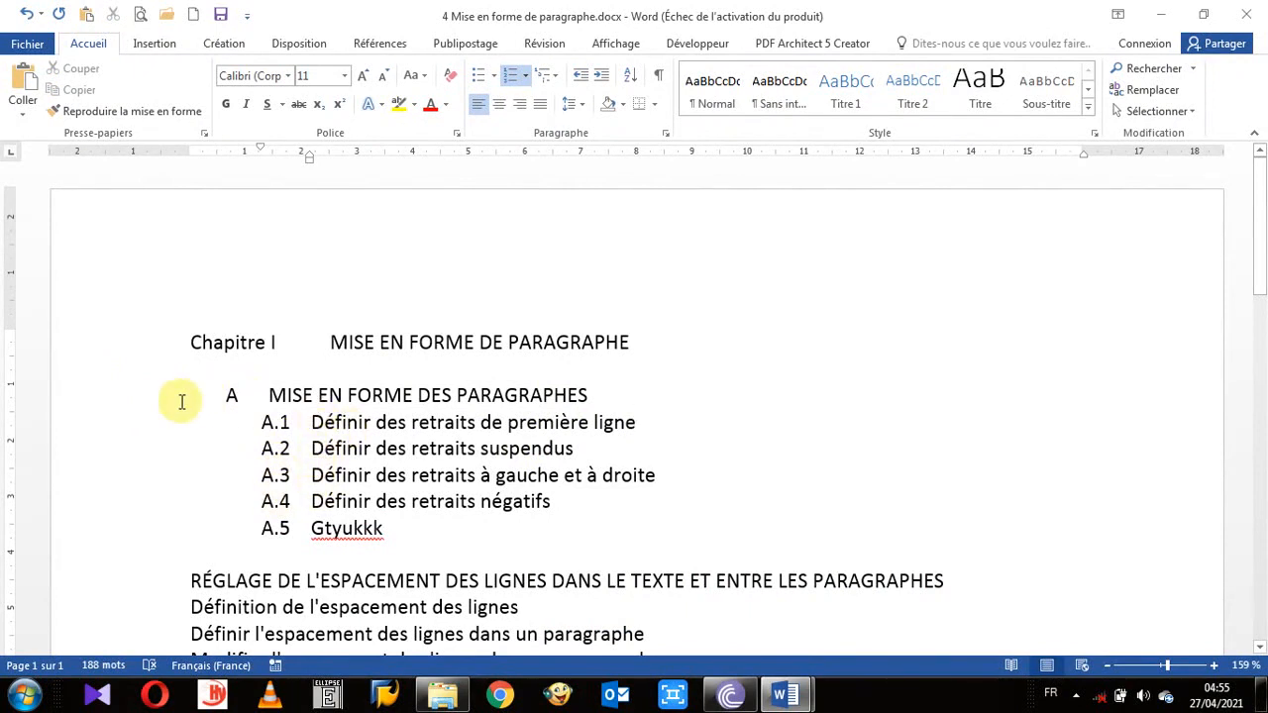
# Apply the current "Chapitre I, A, A.1" list to the heading "RÉGLAGE DE L'ESPACEMENT DES LIGNES DANS LE TEXTE ET ENTRE LES PARAGRAPHES" and demote it to level 2
pyautogui.click(104, 407)
pyautogui.click(564, 451)
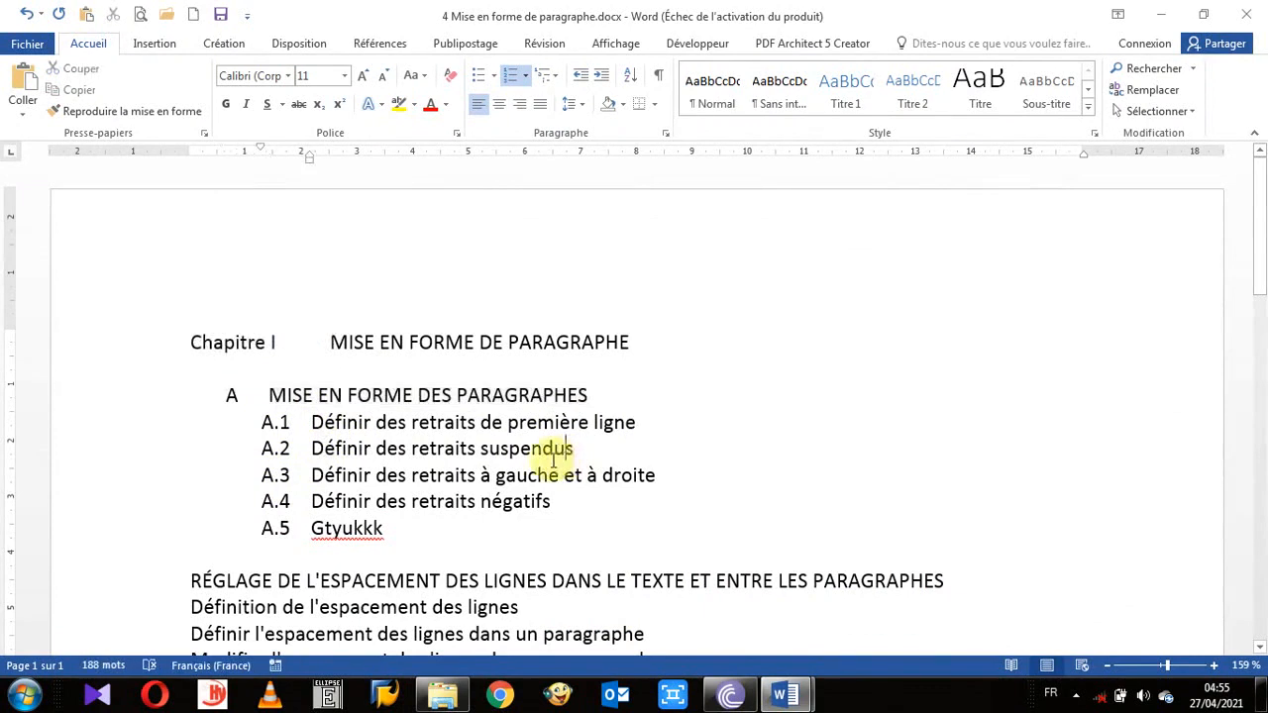
pyautogui.scroll(-3, 561, 453)
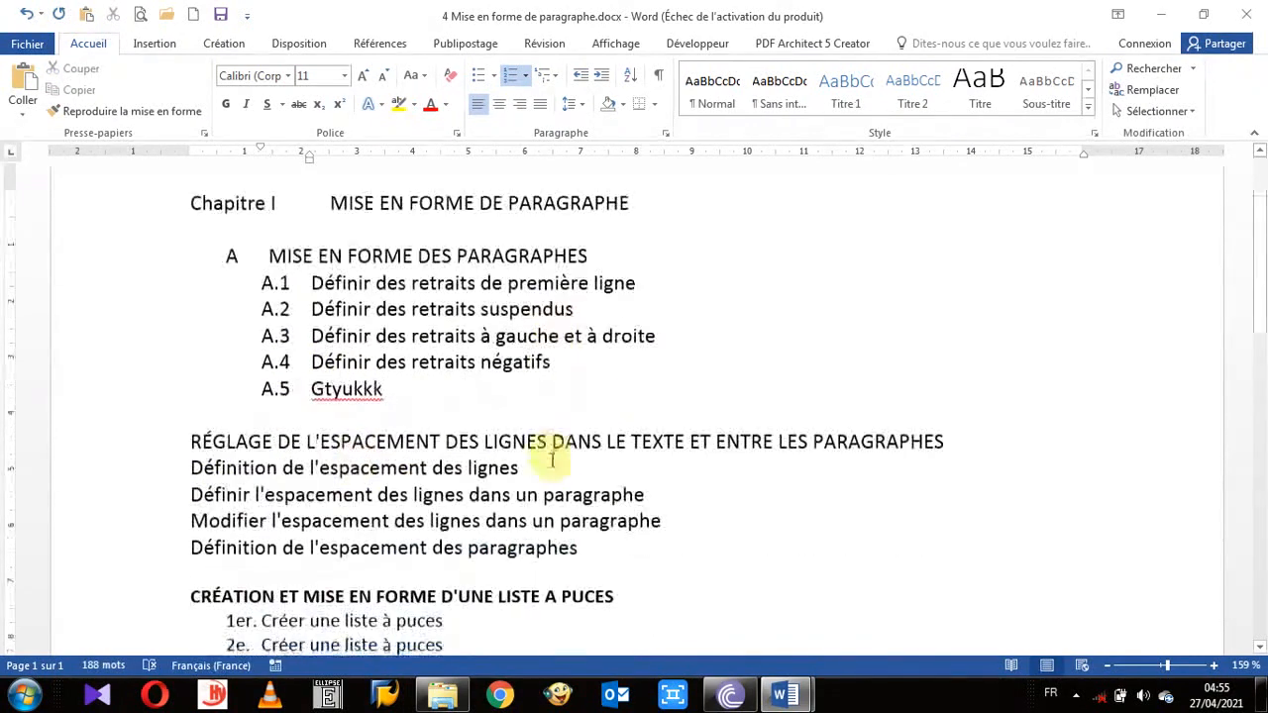
pyautogui.click(185, 441)
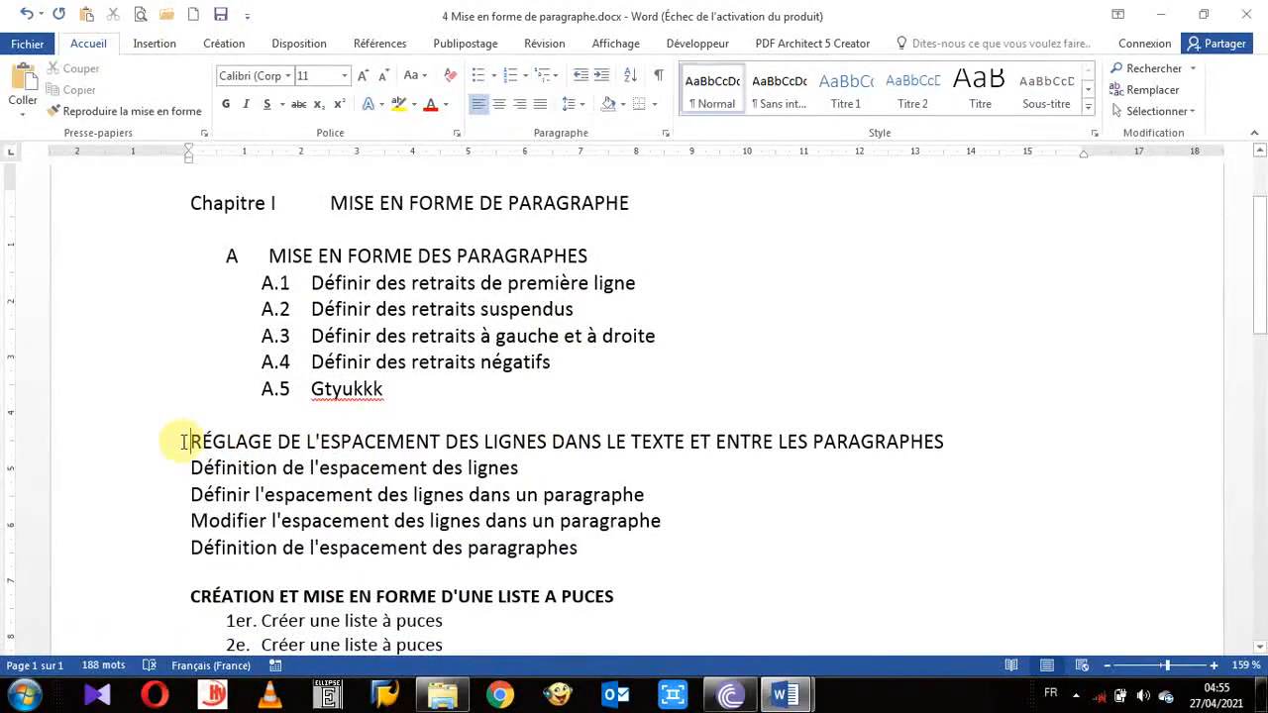
pyautogui.click(555, 83)
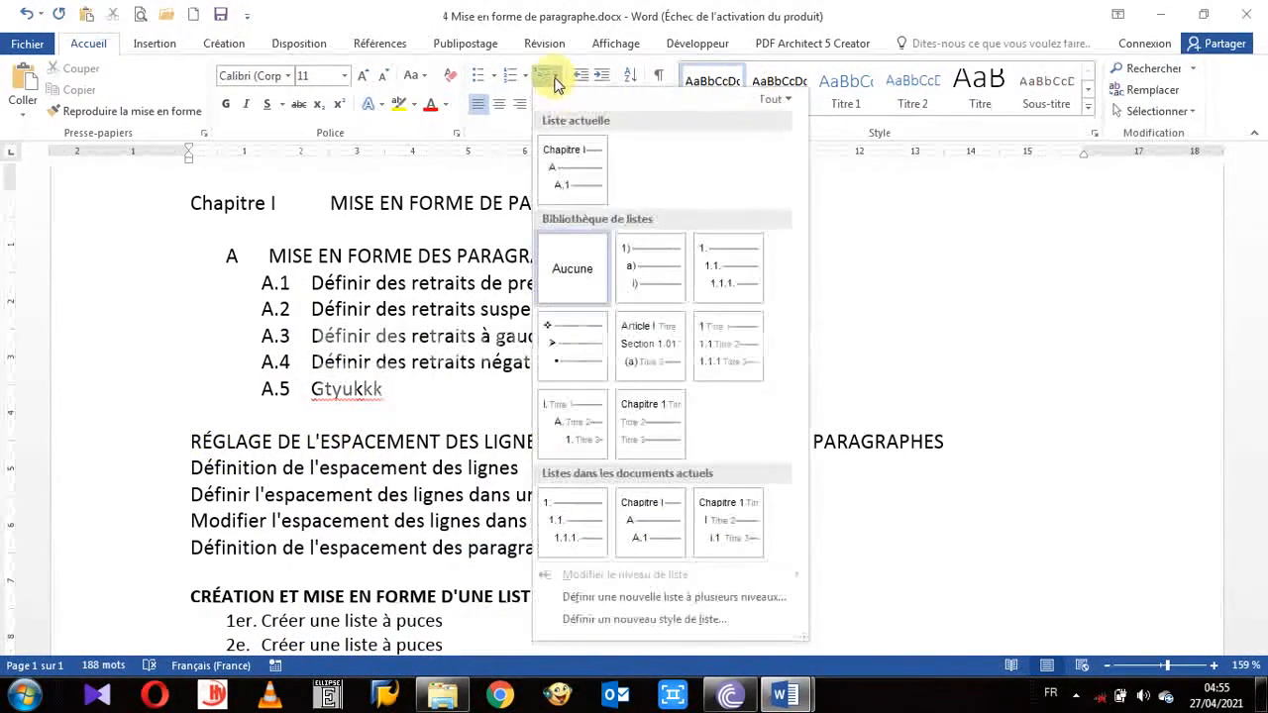
pyautogui.click(566, 160)
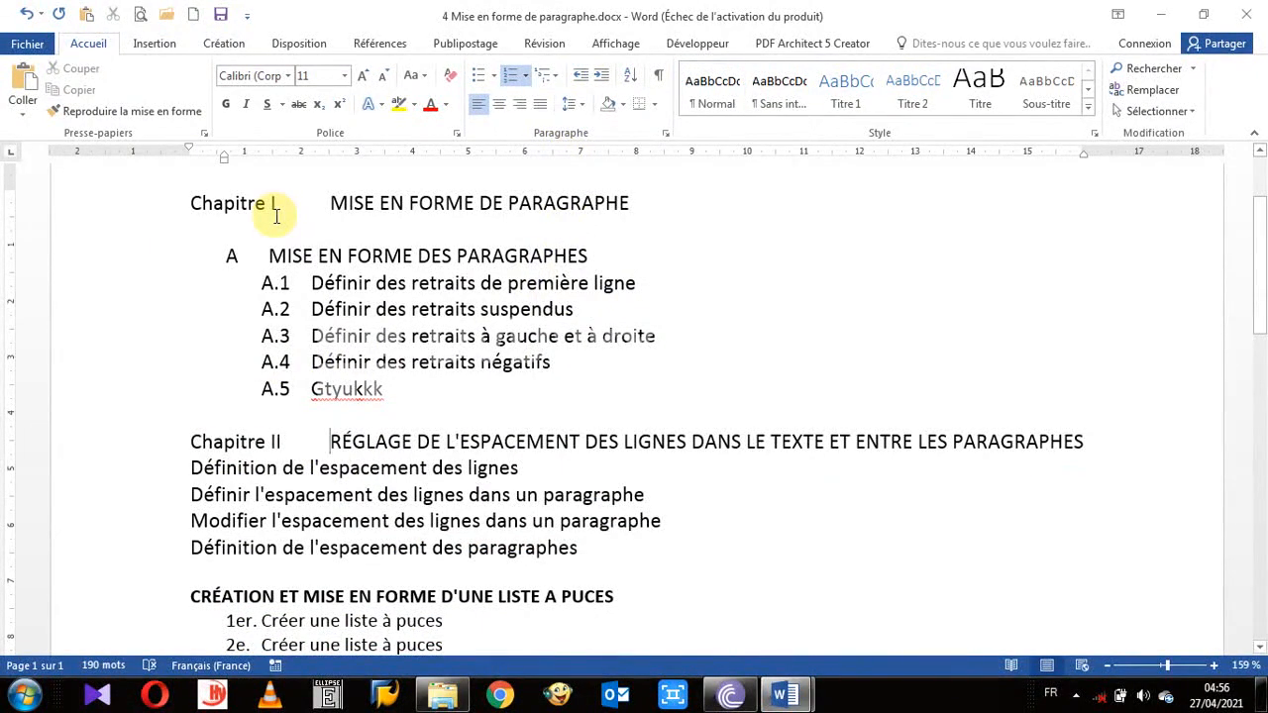
pyautogui.press('Tab')
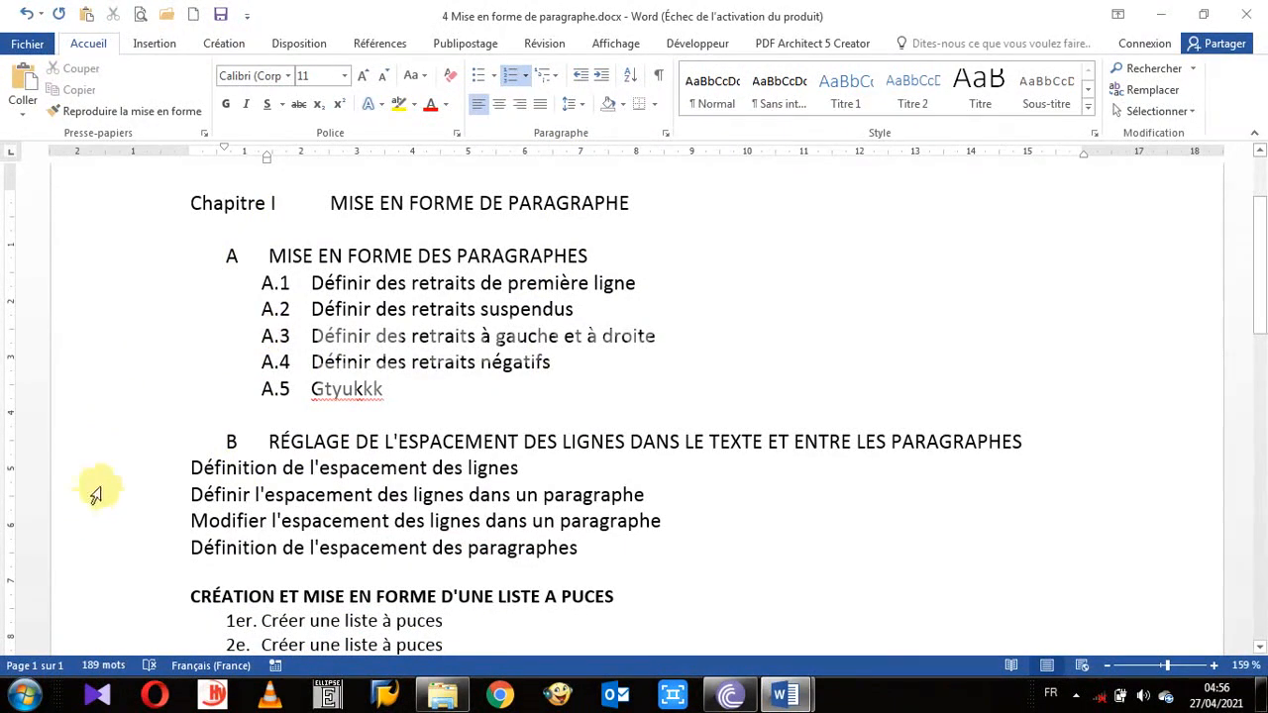
# Copy the formatting of "Définir des retraits de première ligne" to the four lines under the "RÉGLAGE" heading, and remove the numbering from the empty line after them
pyautogui.click(141, 292)
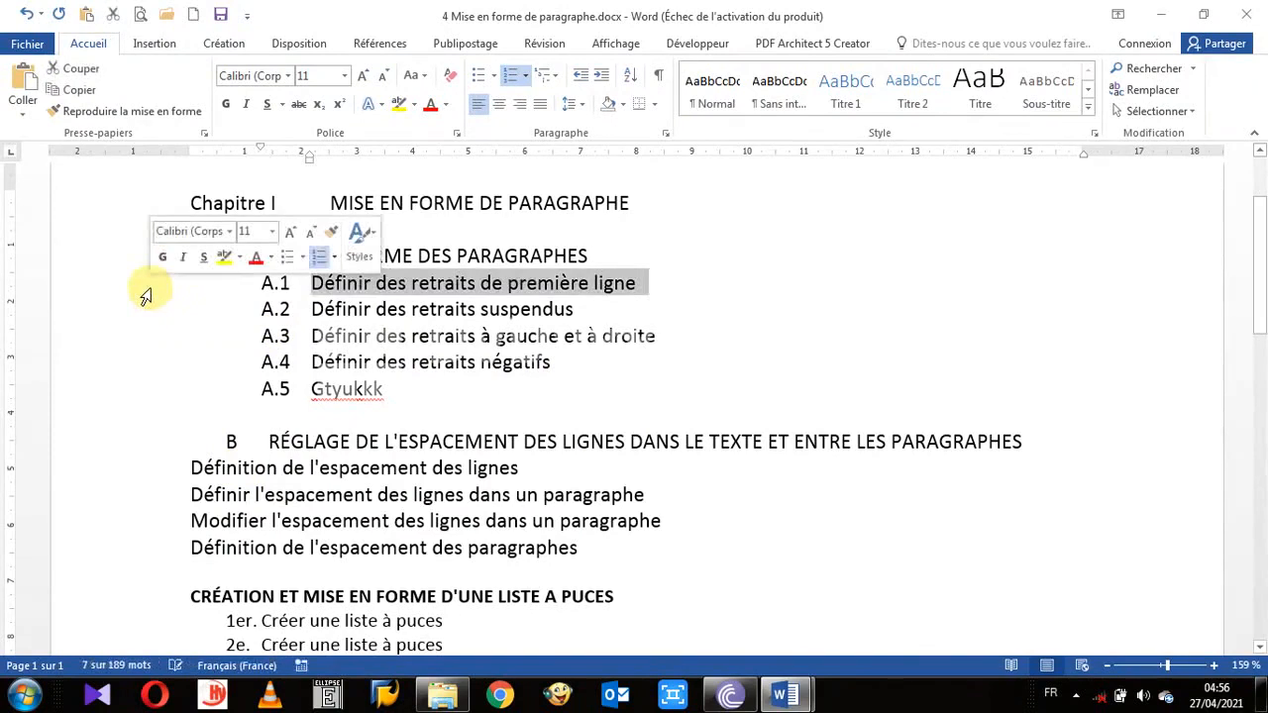
pyautogui.click(331, 232)
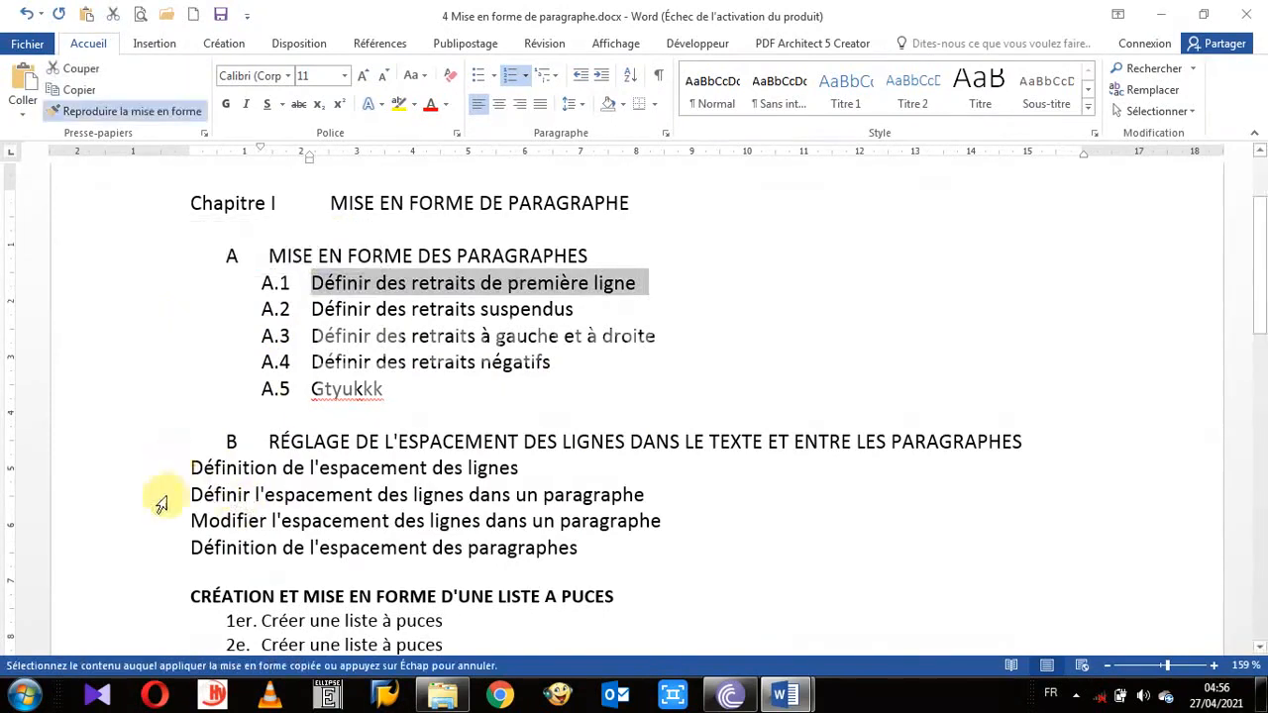
pyautogui.moveTo(161, 467); pyautogui.dragTo(162, 565)
pyautogui.click(852, 525)
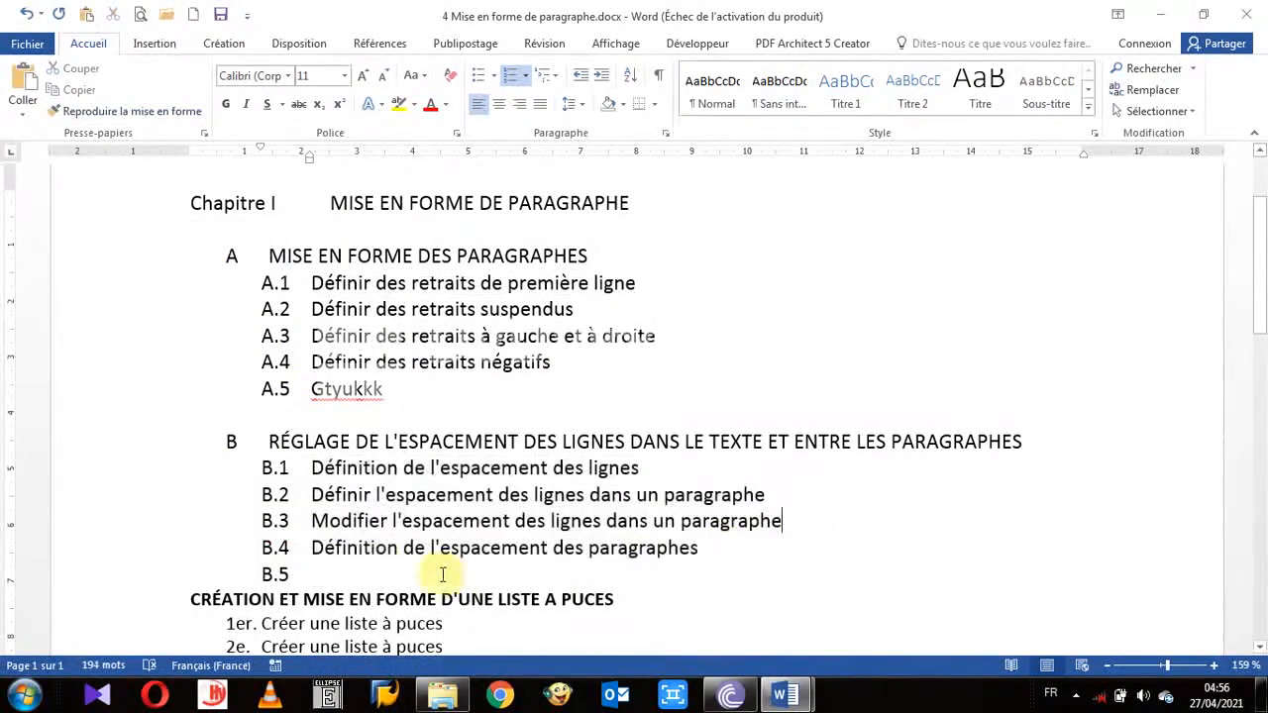
pyautogui.click(371, 565)
pyautogui.press('BackSpace')
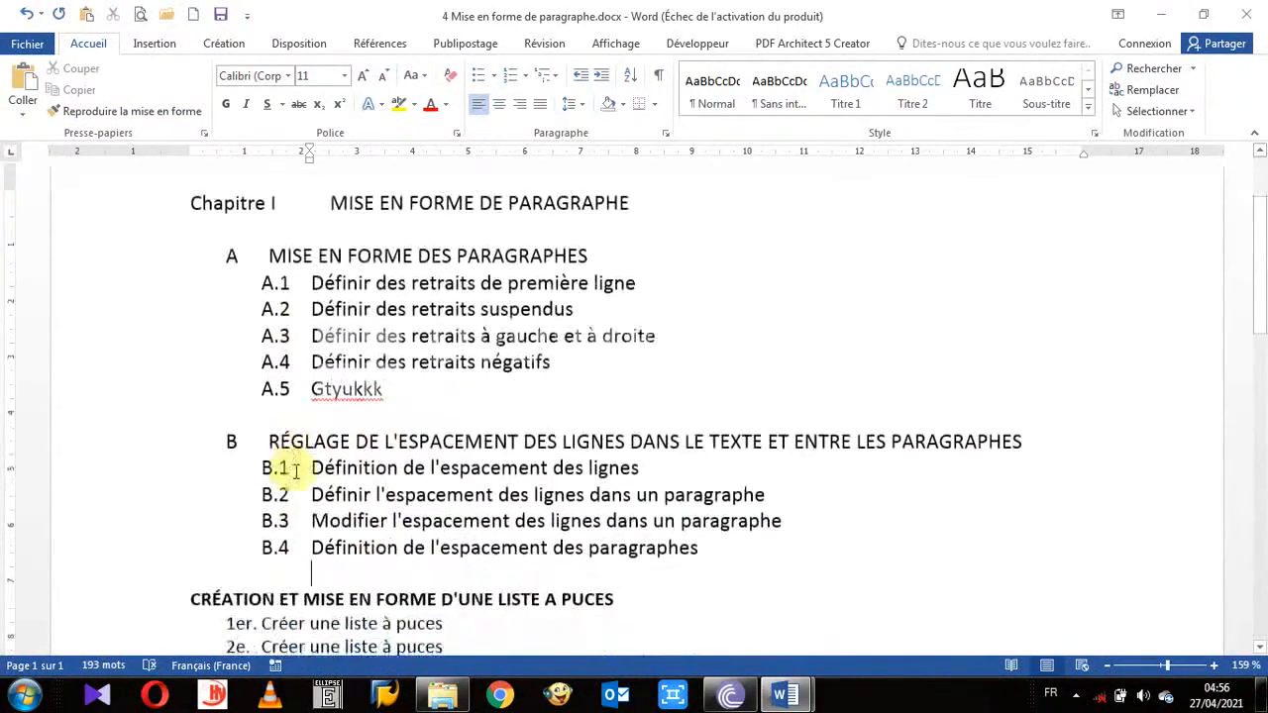
pyautogui.scroll(1, 310, 473)
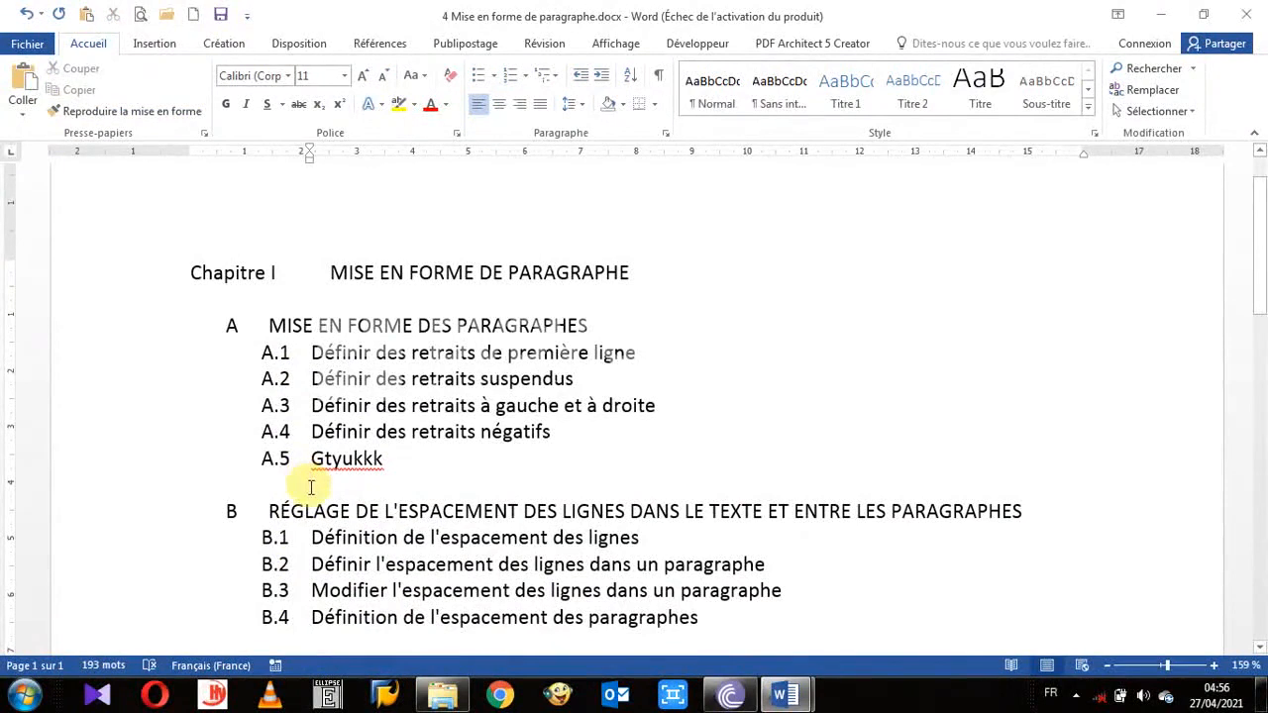
pyautogui.click(557, 79)
pyautogui.click(280, 380)
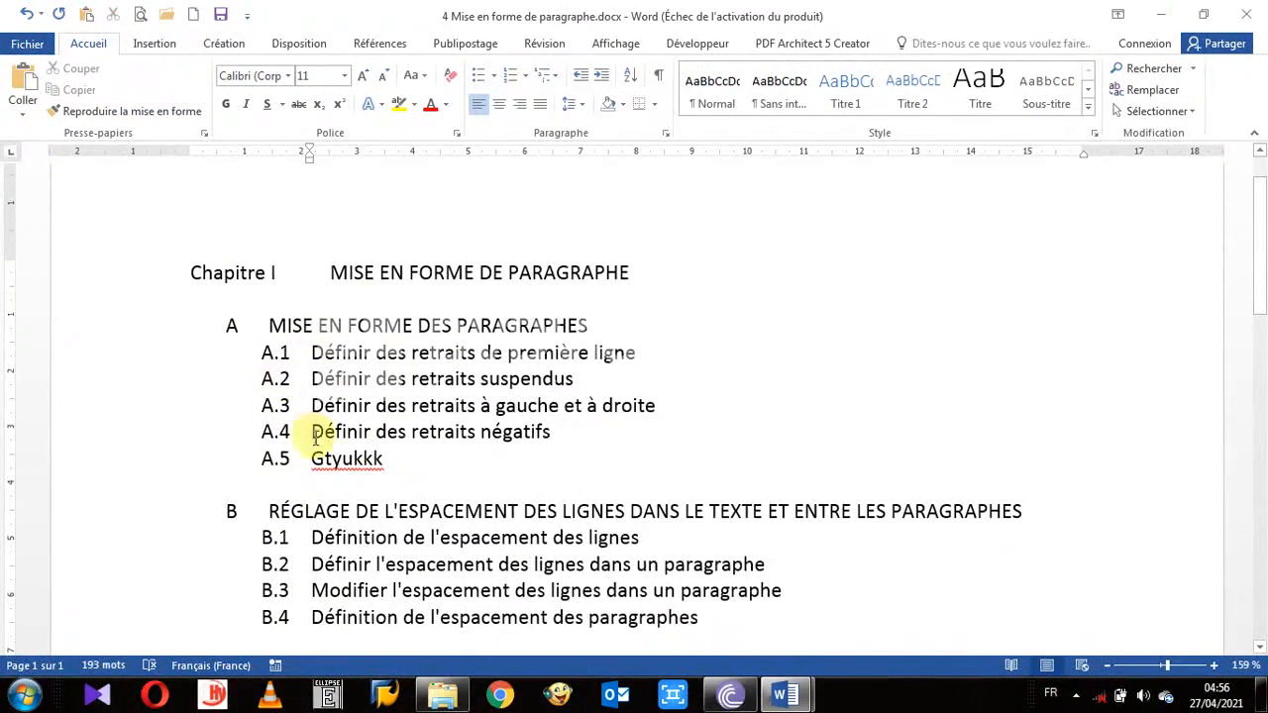
pyautogui.scroll(-2, 327, 455)
pyautogui.scroll(2, 357, 376)
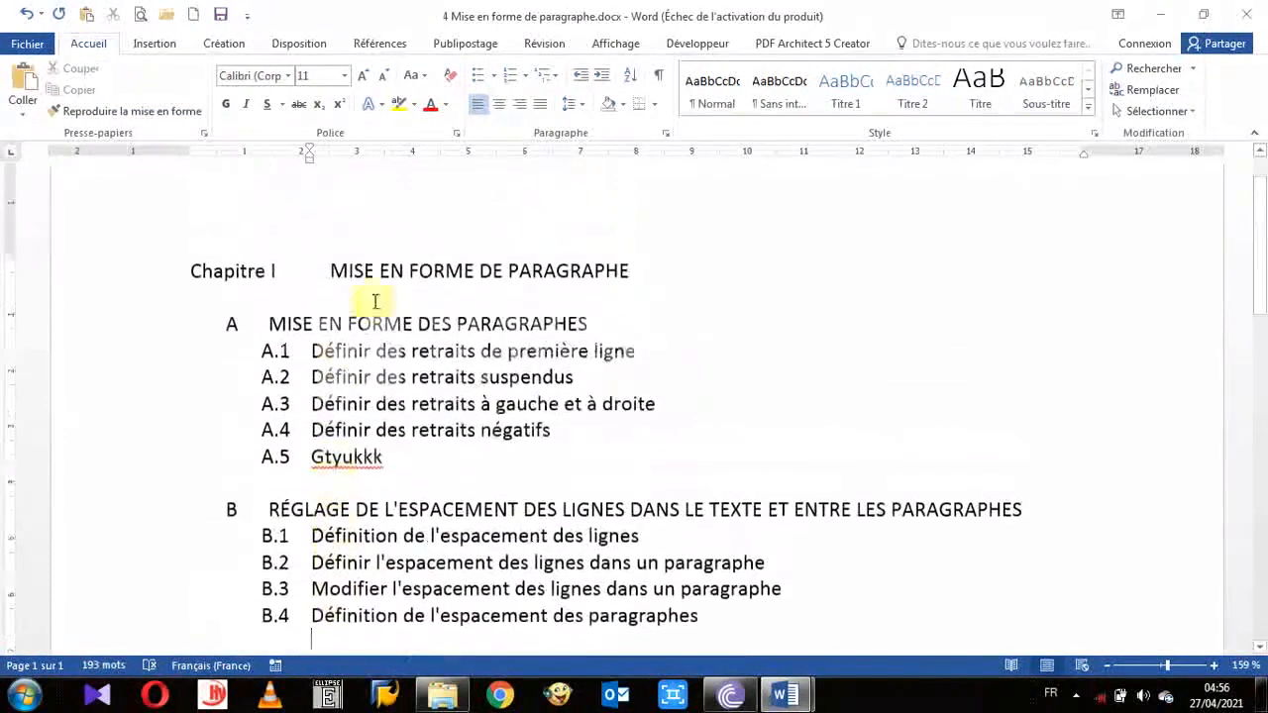
pyautogui.click(544, 75)
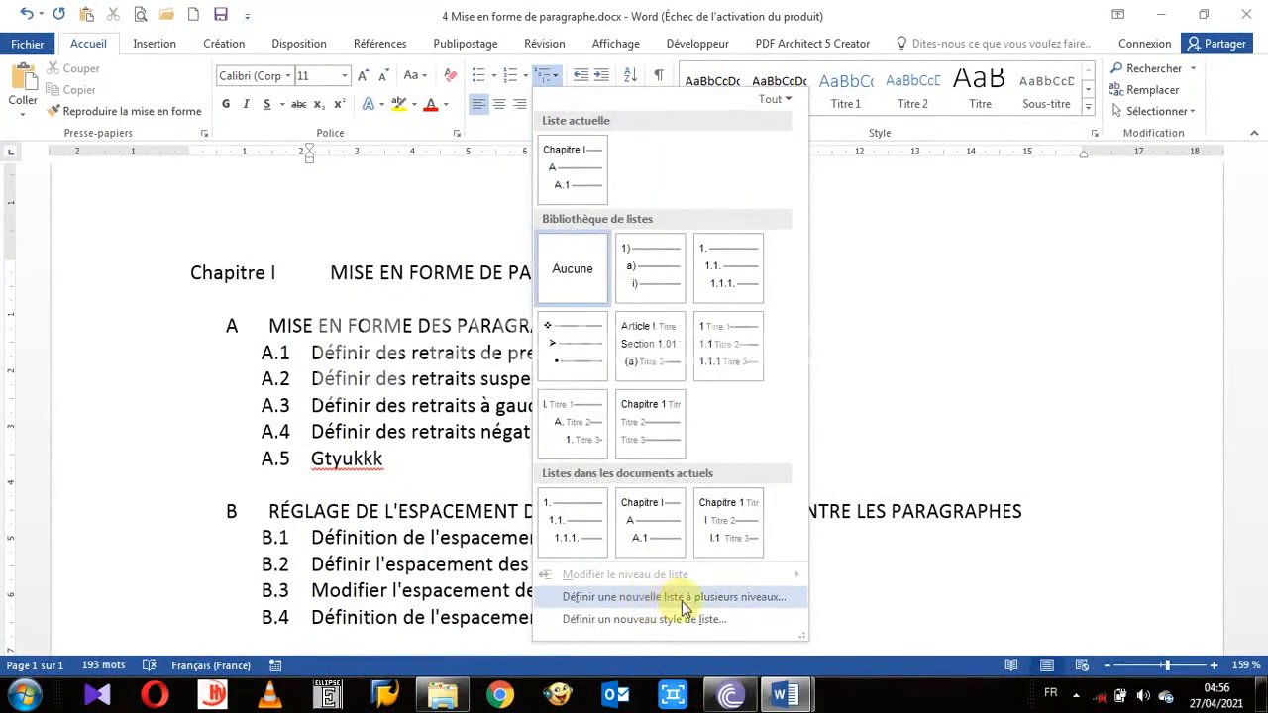
pyautogui.click(852, 585)
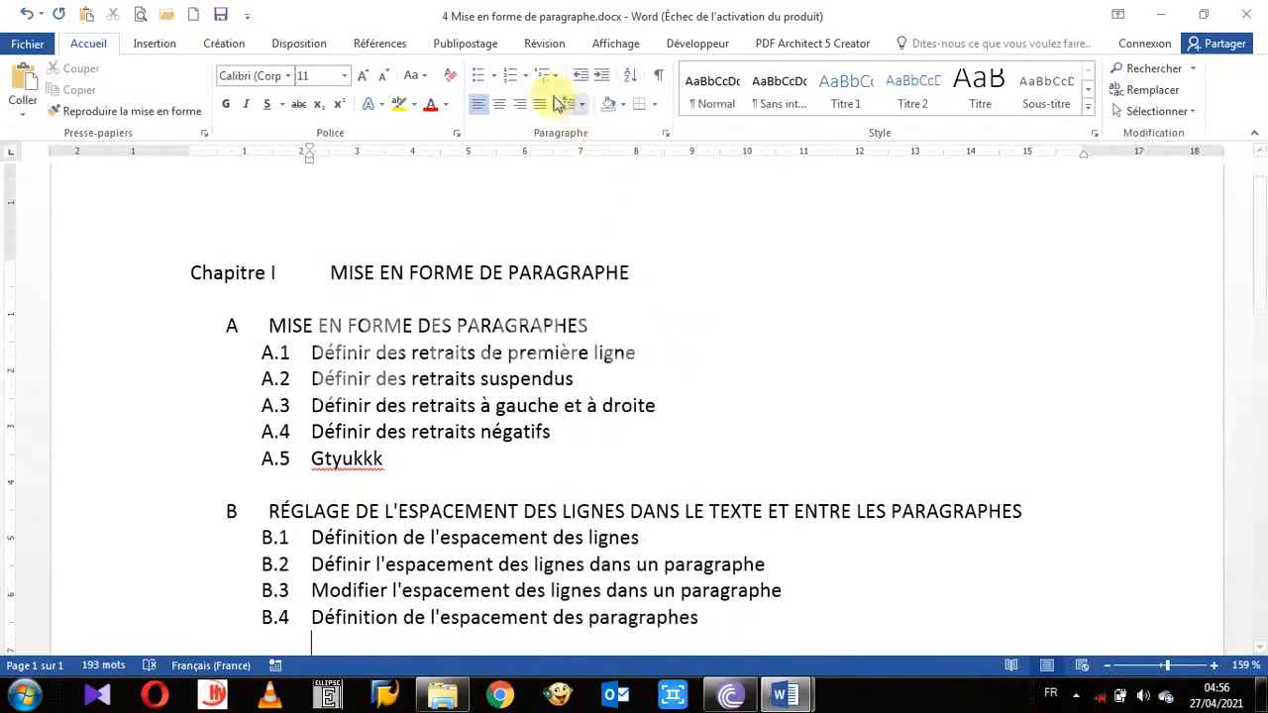
# Start defining a new list style and reposition its definition dialog
pyautogui.click(548, 76)
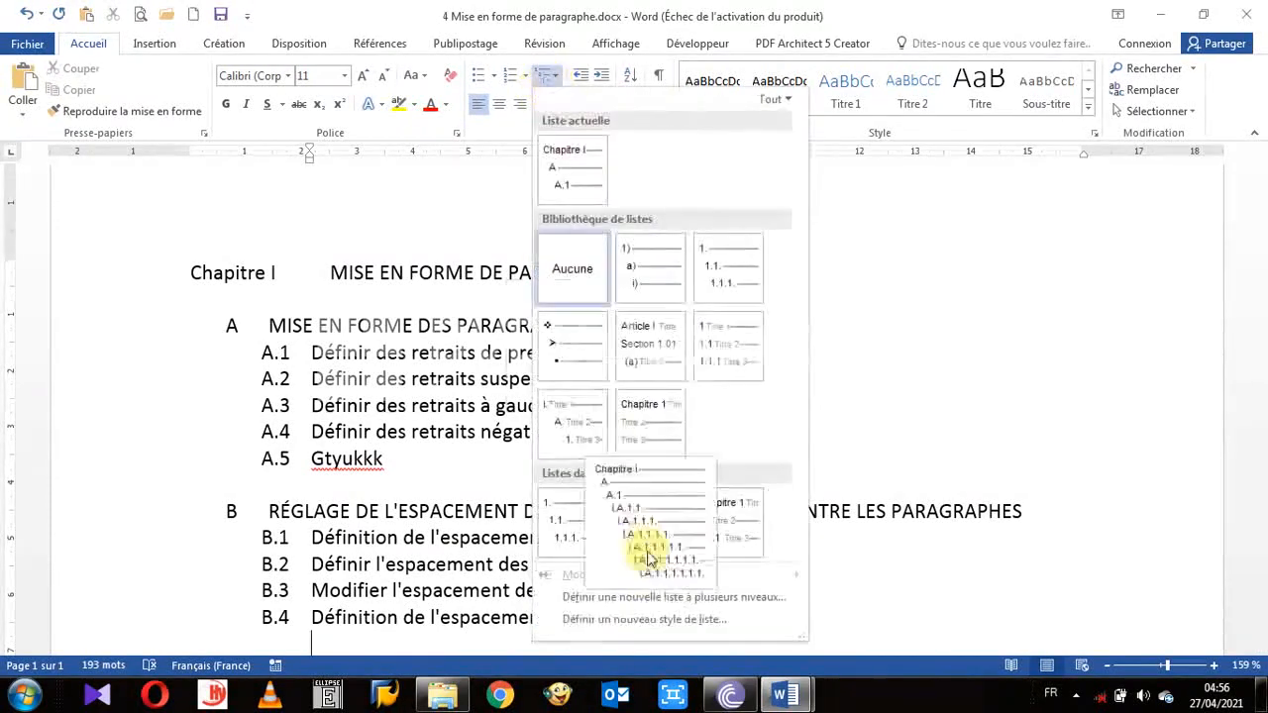
pyautogui.click(637, 621)
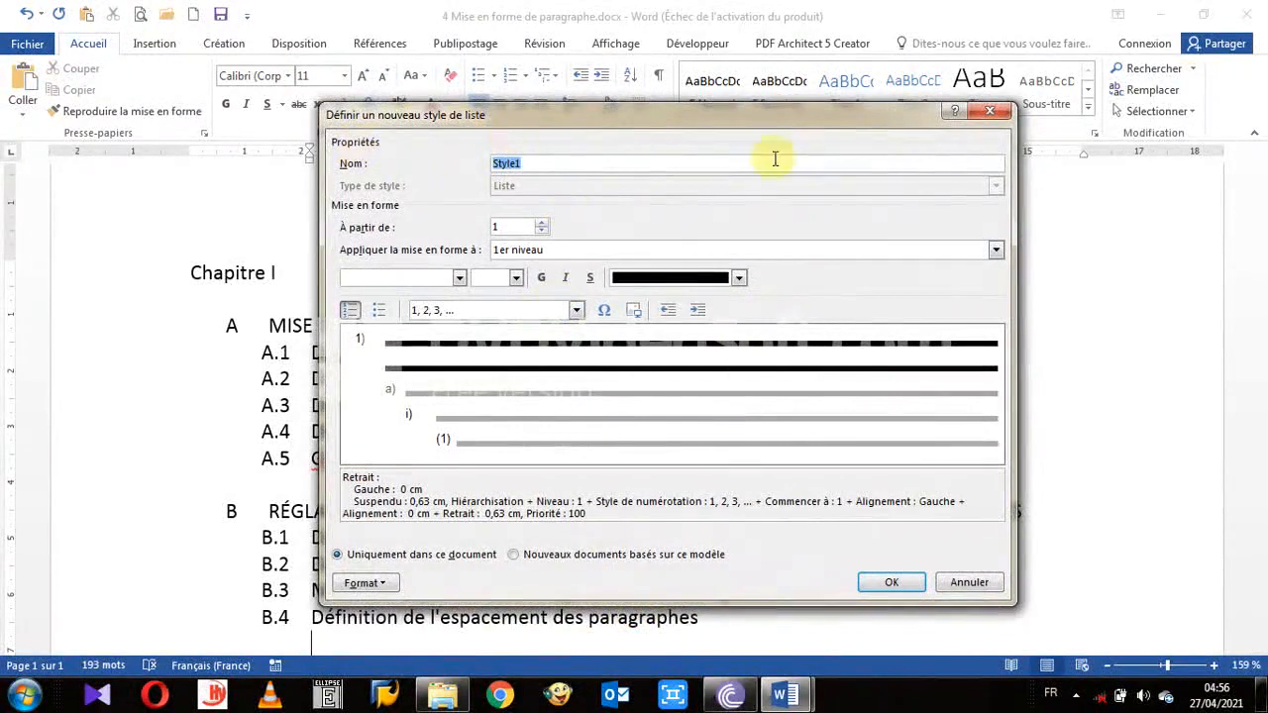
pyautogui.moveTo(825, 118); pyautogui.dragTo(797, 117)
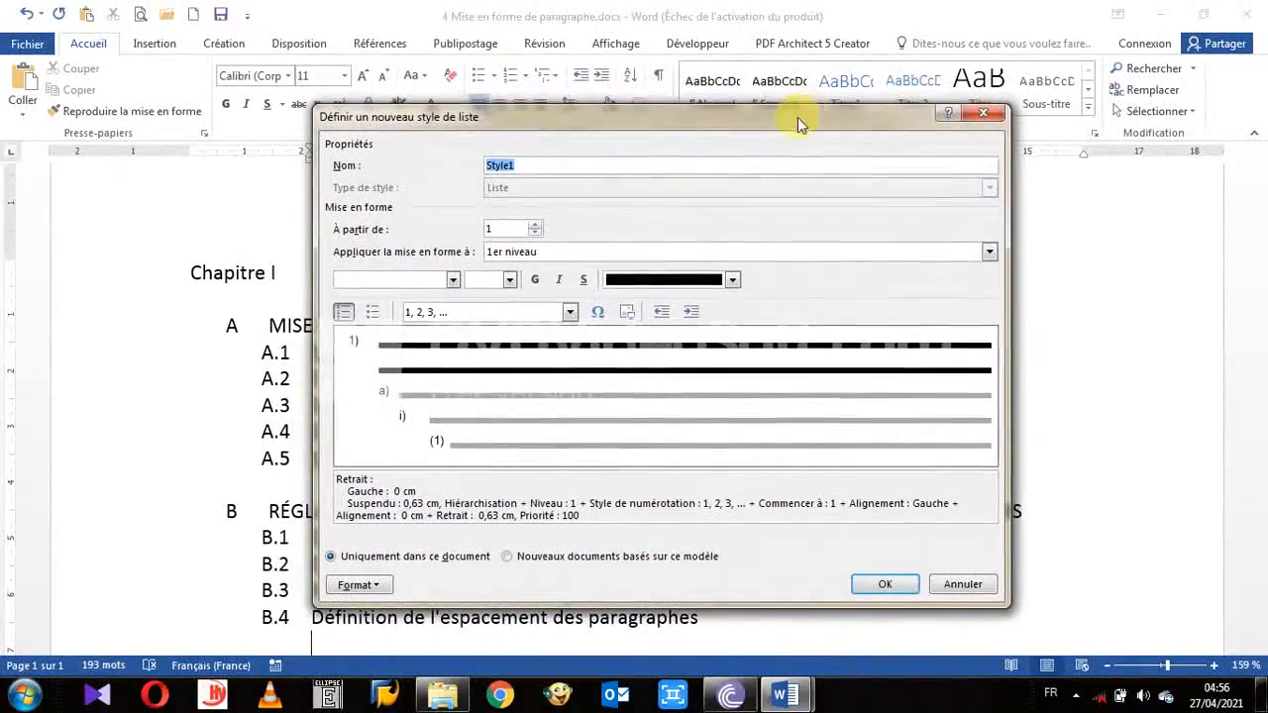